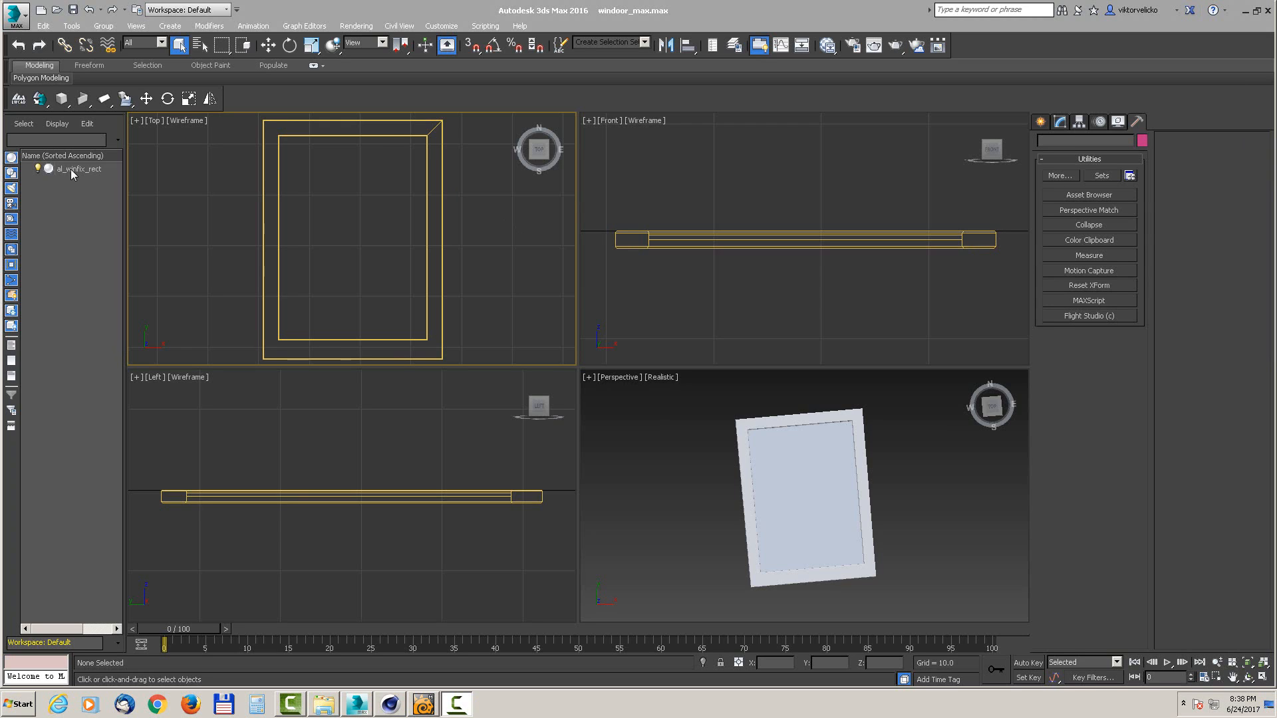
Step: Run Add shape to library on al_winfix_rect using the Top viewport, and create a new library directory named test
left_click(70, 169)
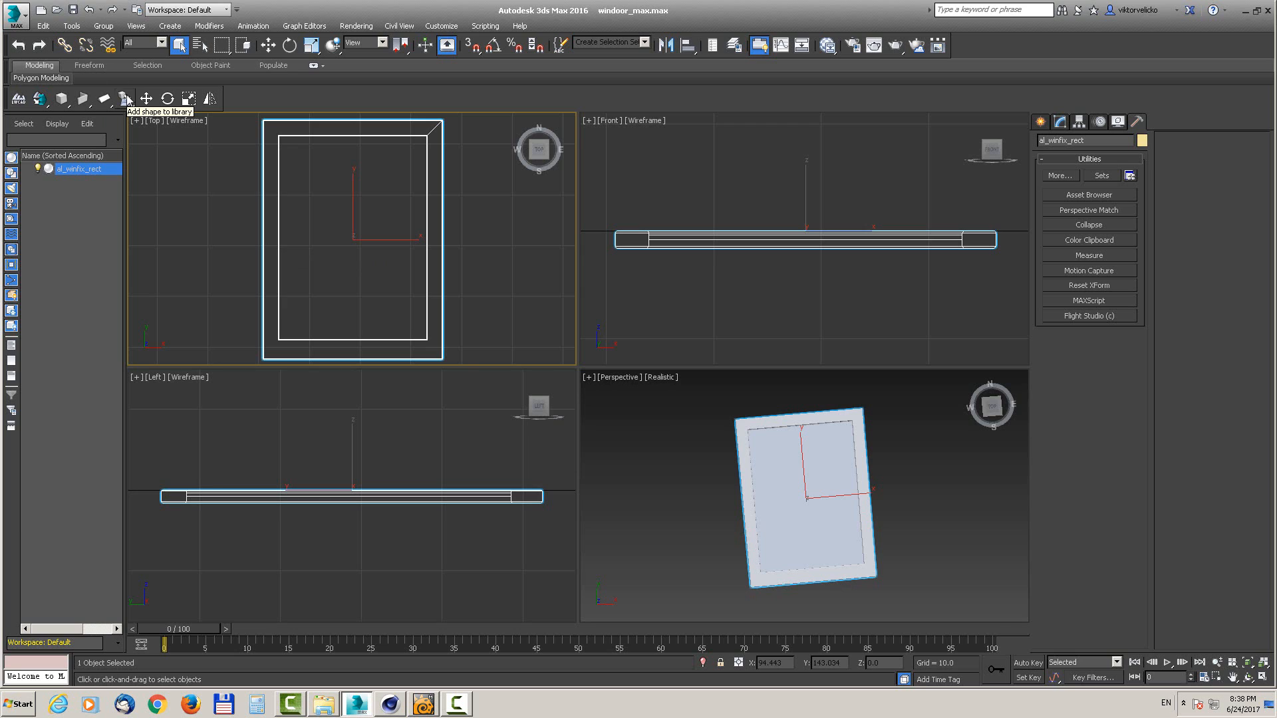
left_click_drag(124, 99, 126, 124)
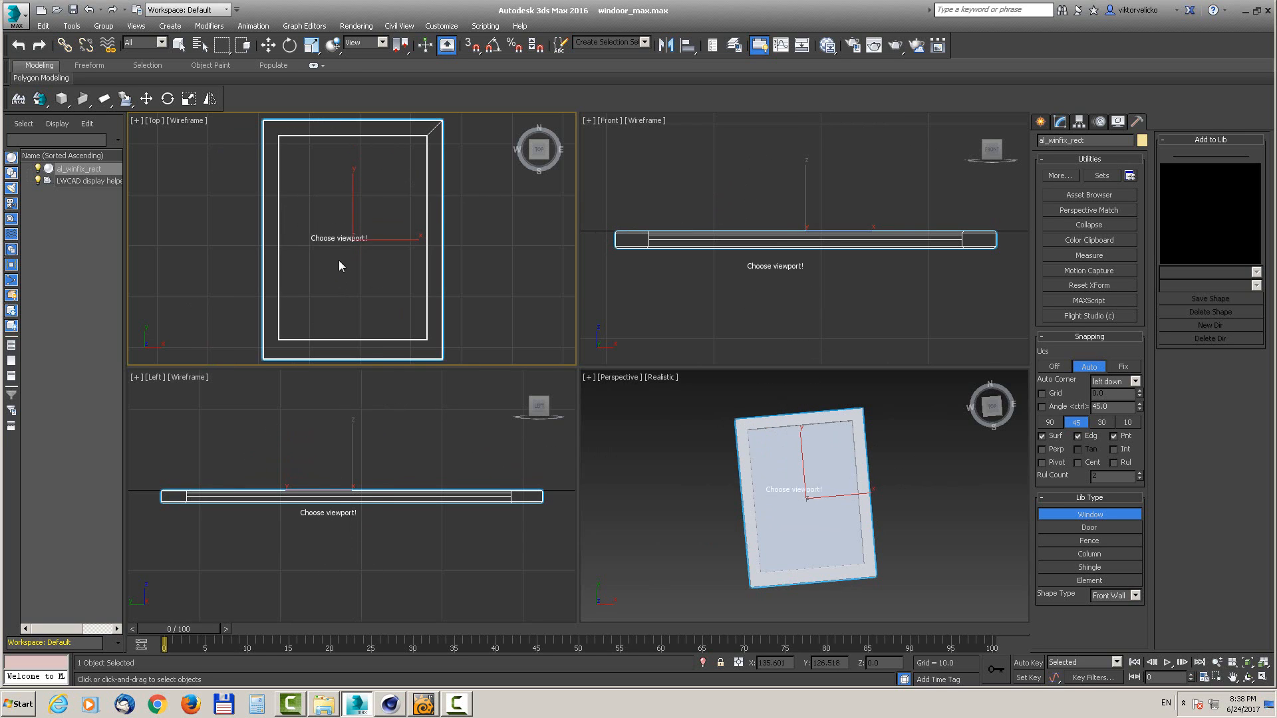
left_click(325, 220)
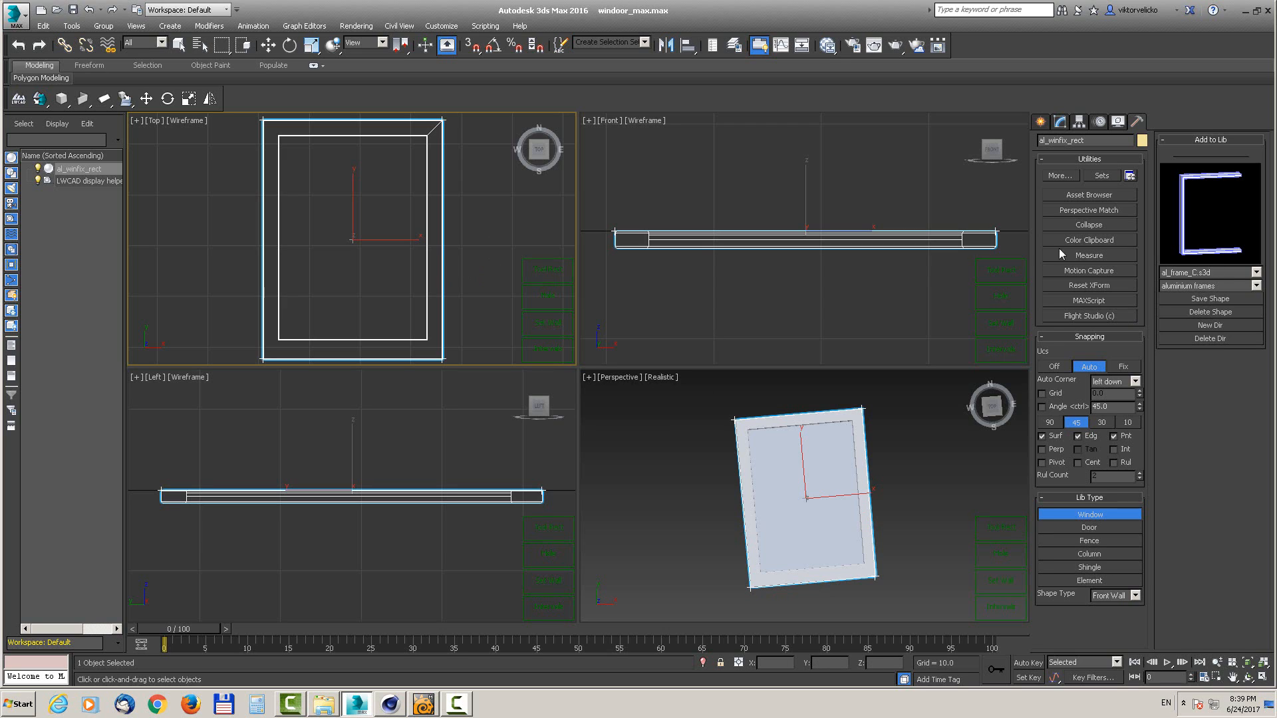
left_click(1209, 325)
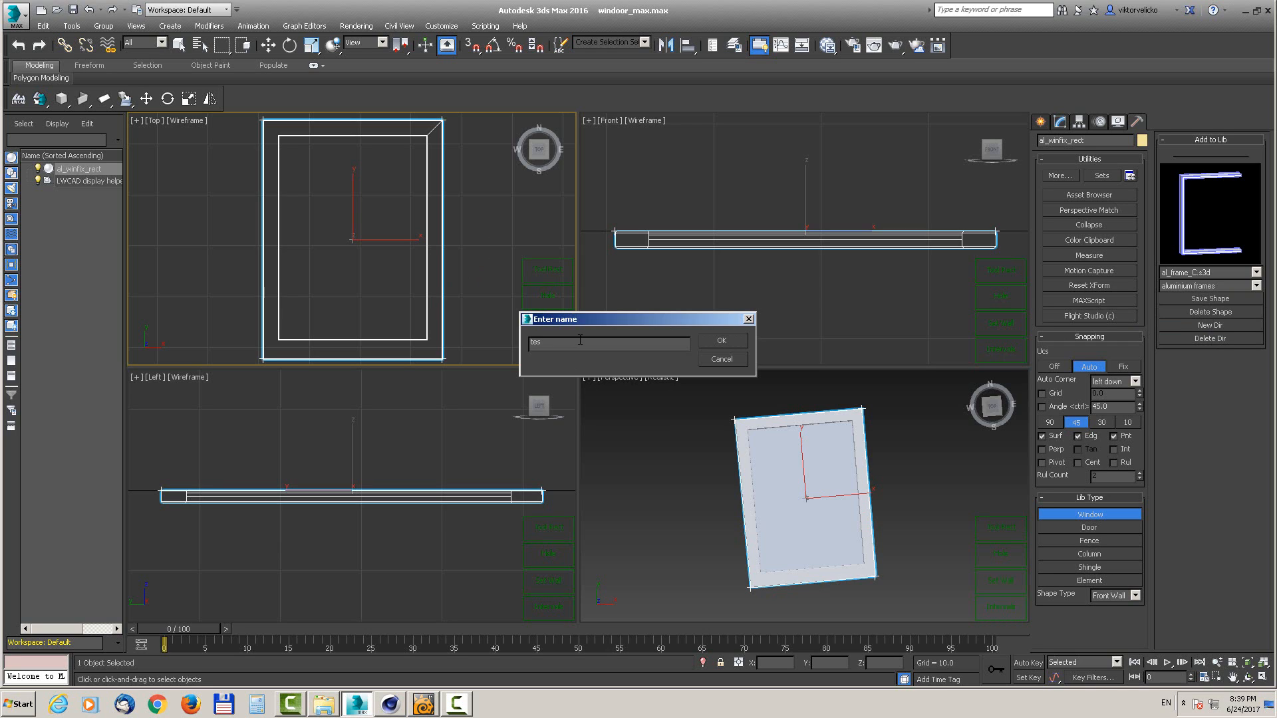
left_click(721, 341)
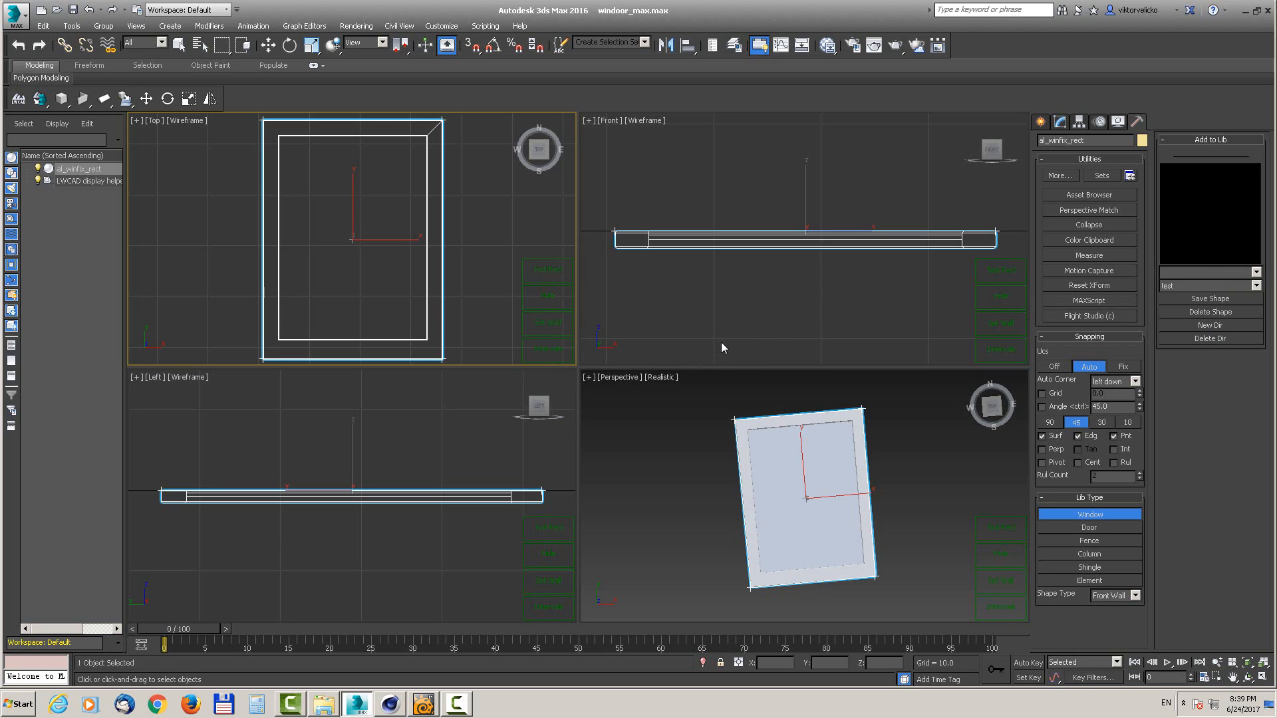
Step: Save the window shape in the test directory as window_max and check the directory and file lists
left_click(1187, 298)
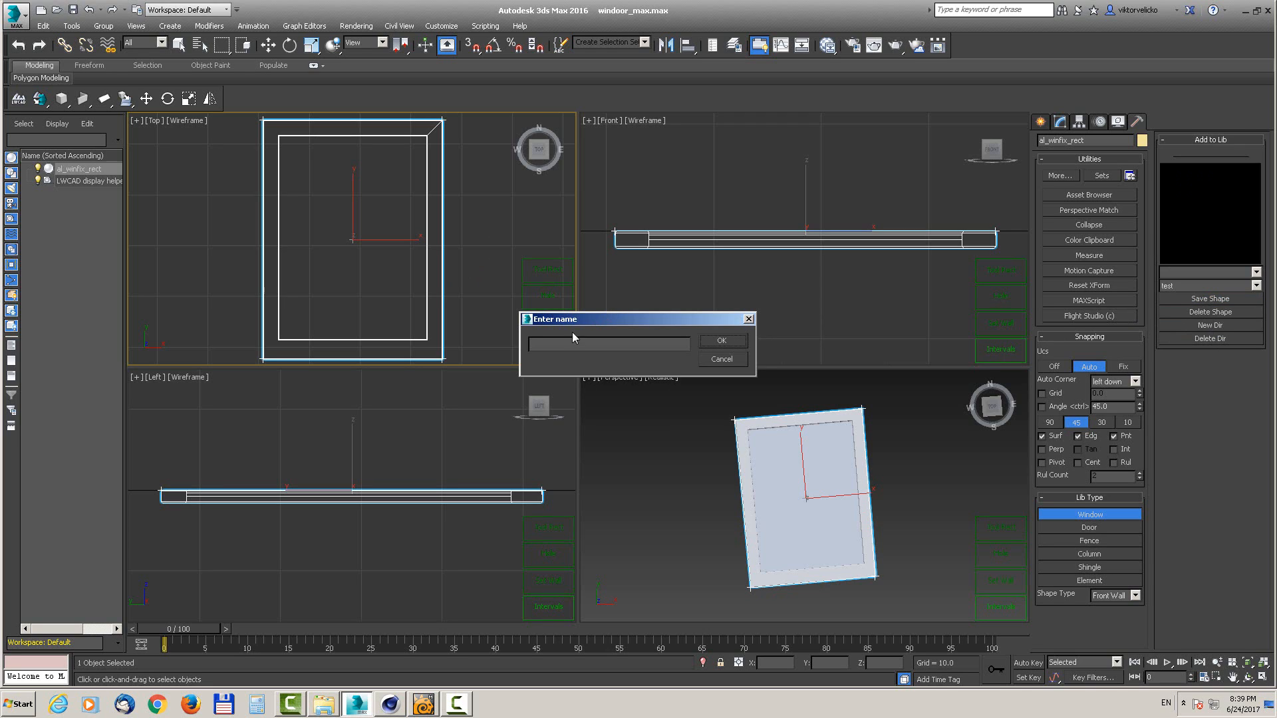
type("window_max")
left_click(724, 342)
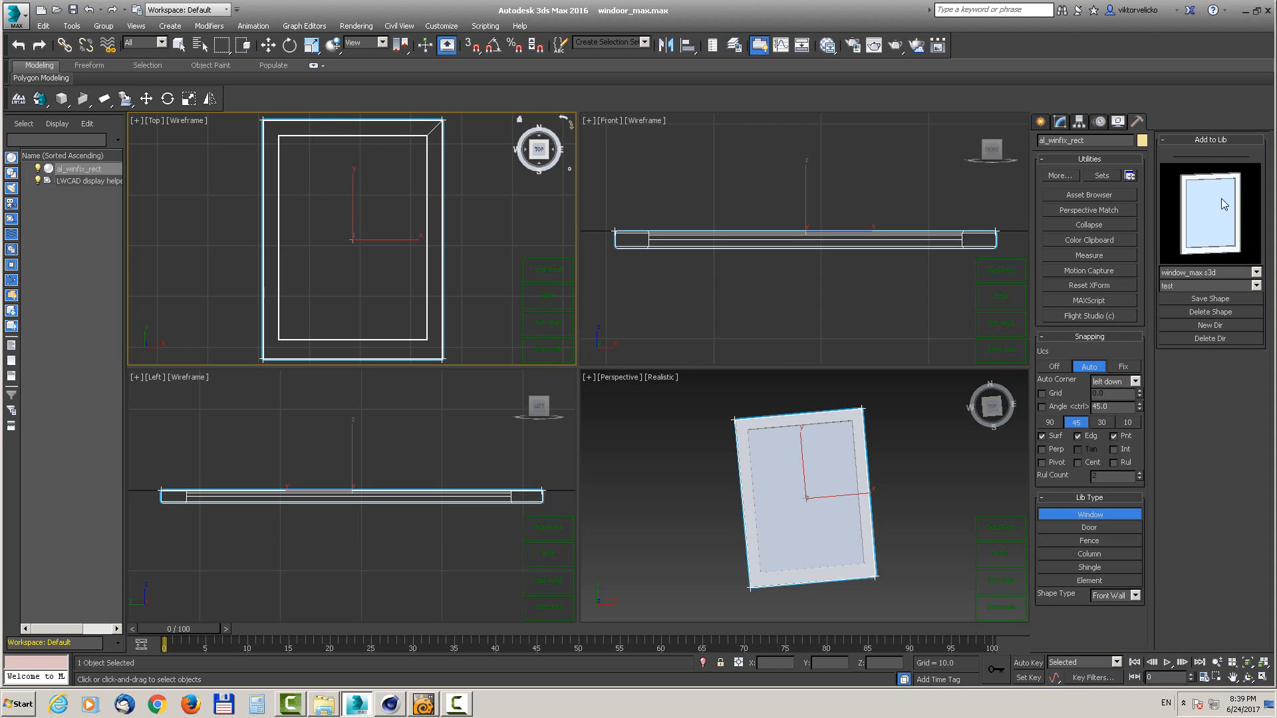
left_click(1256, 286)
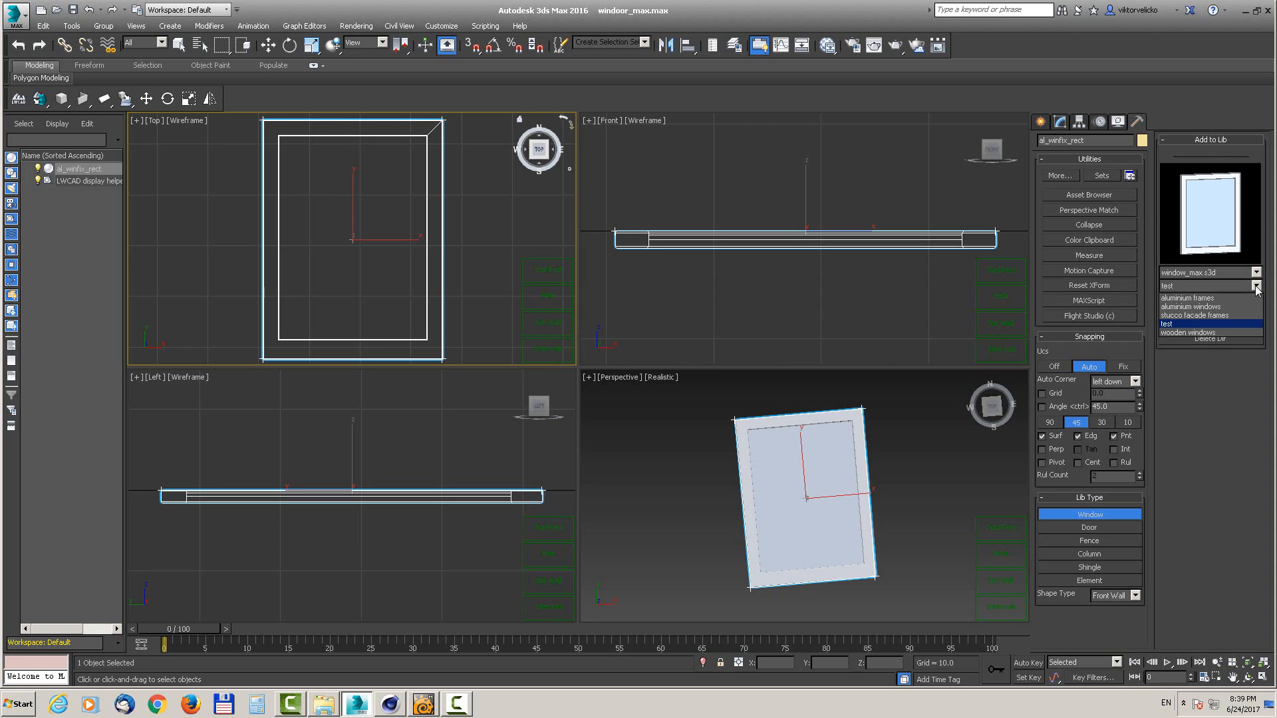
left_click(1256, 286)
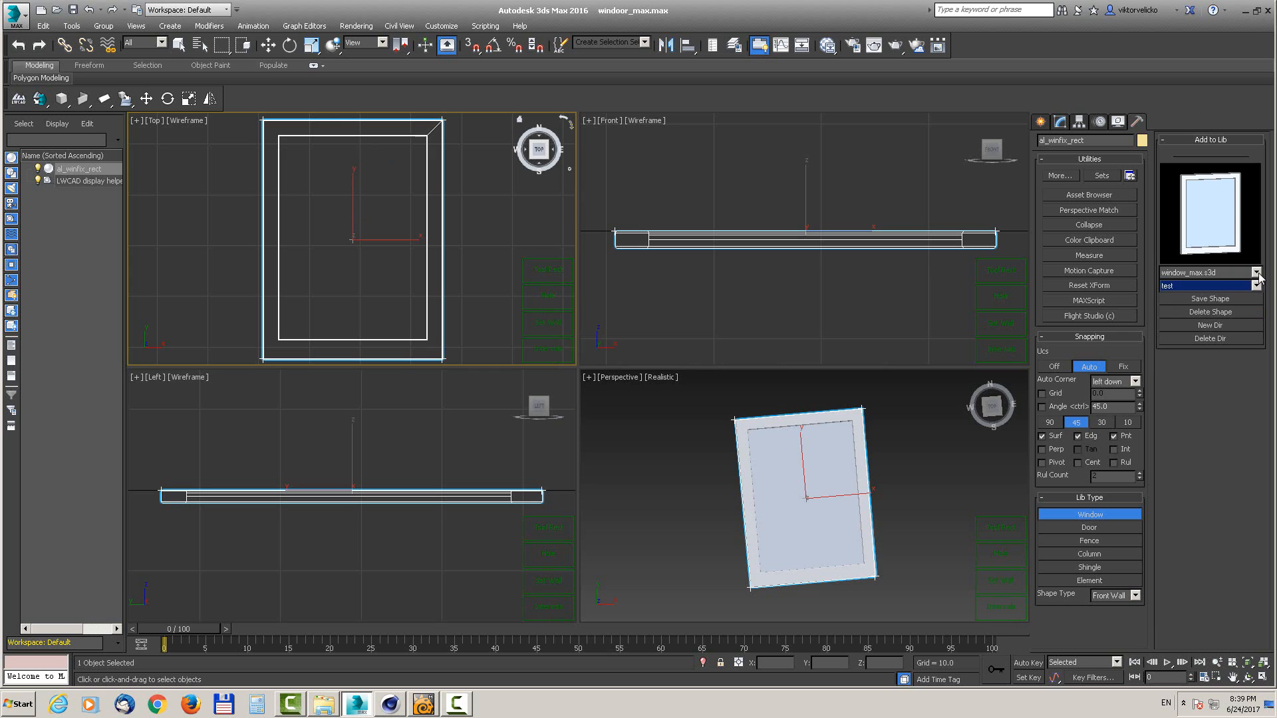
left_click(1256, 272)
left_click(1256, 272)
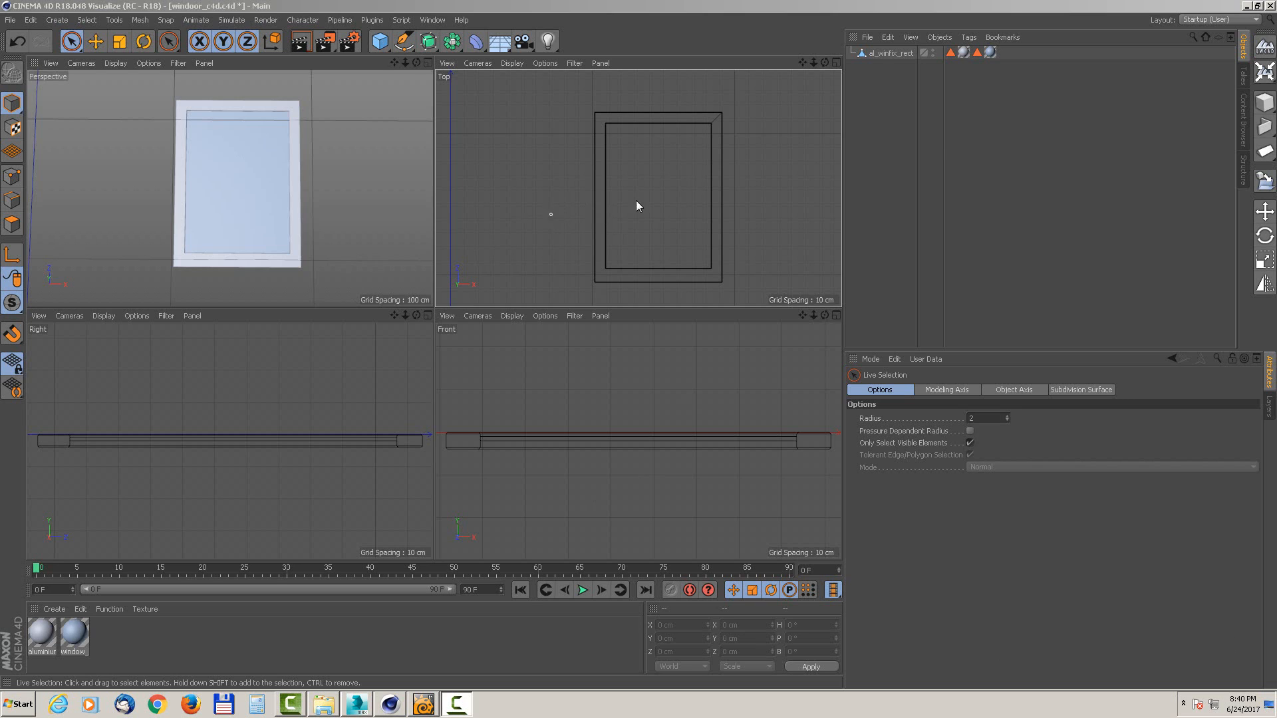
Step: In Cinema 4D, run Add to Lib on al_winfix_rect using the Top viewport, with the tool's settings area enlarged
left_click(881, 54)
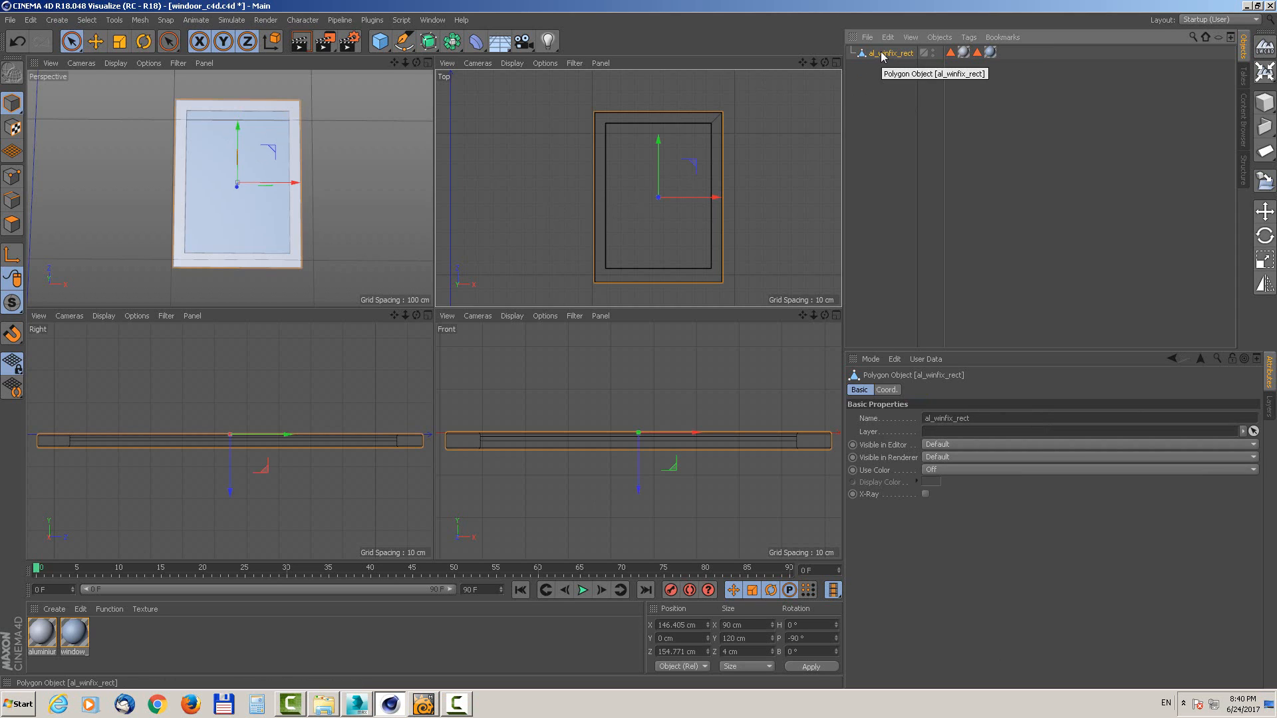
left_click(1267, 184)
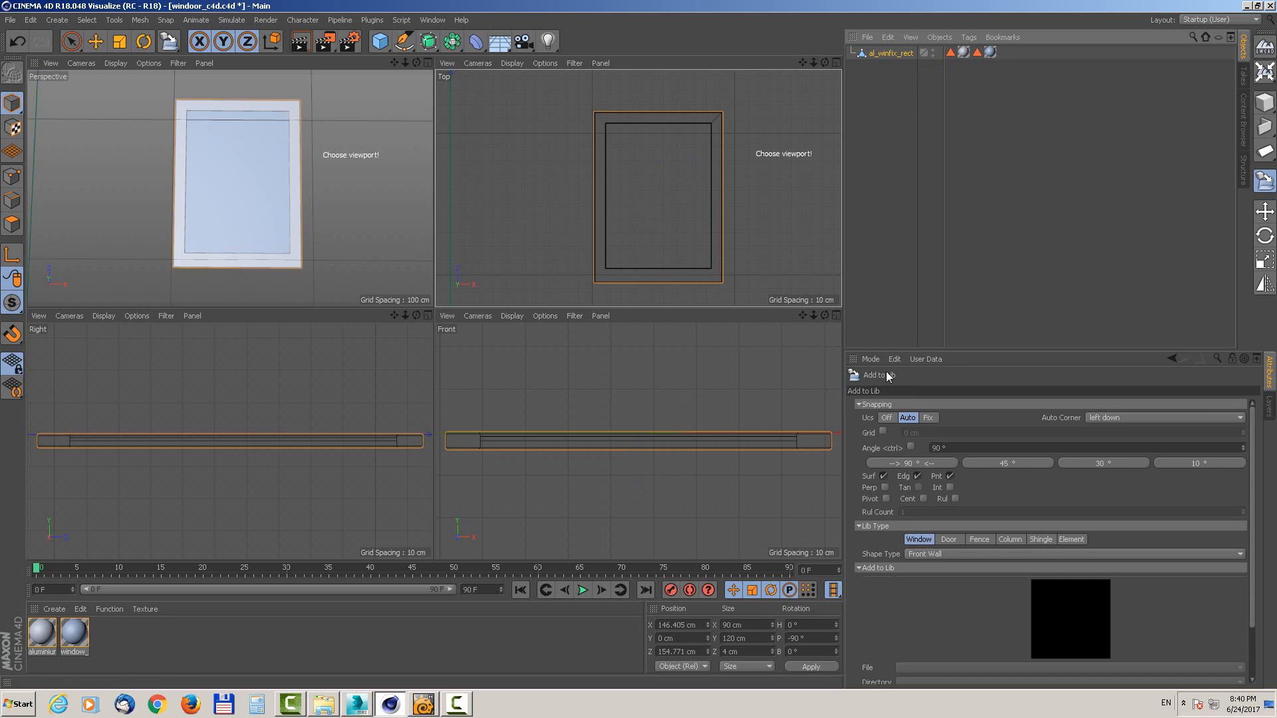
left_click_drag(982, 353, 980, 161)
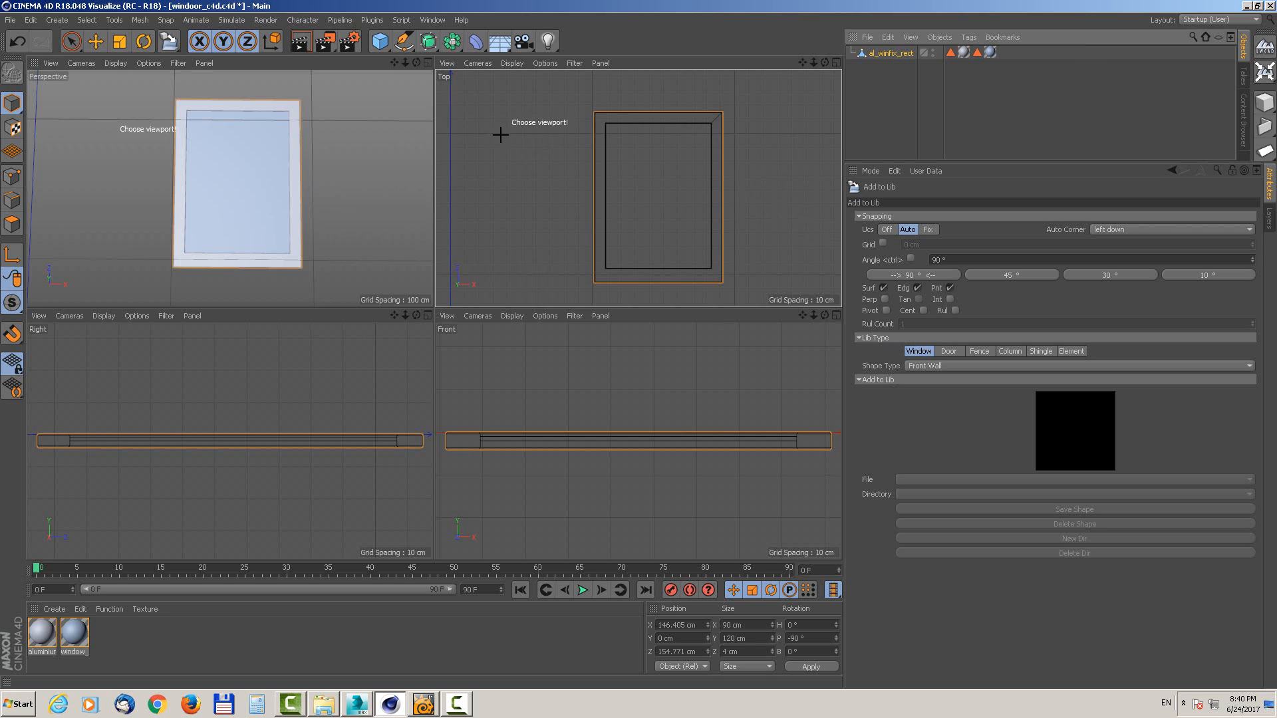
left_click(534, 203)
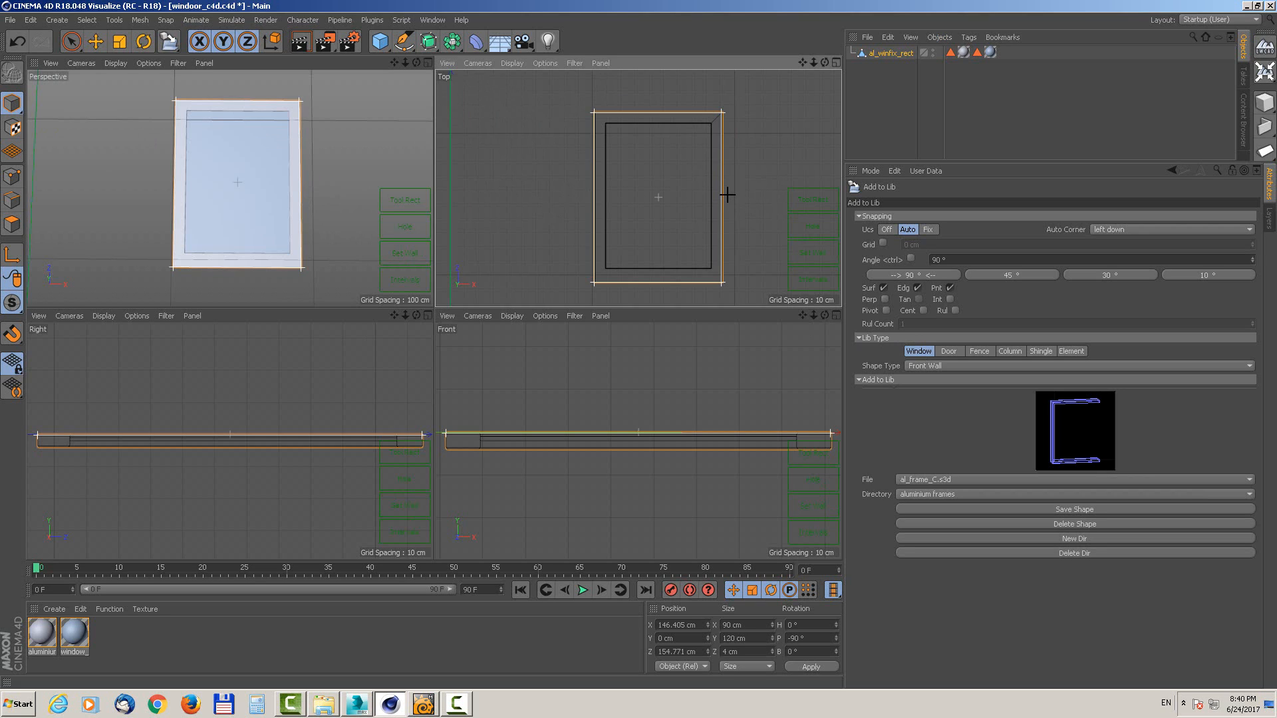
Step: Choose the test directory and save the window shape in it as window_c4d
left_click(929, 494)
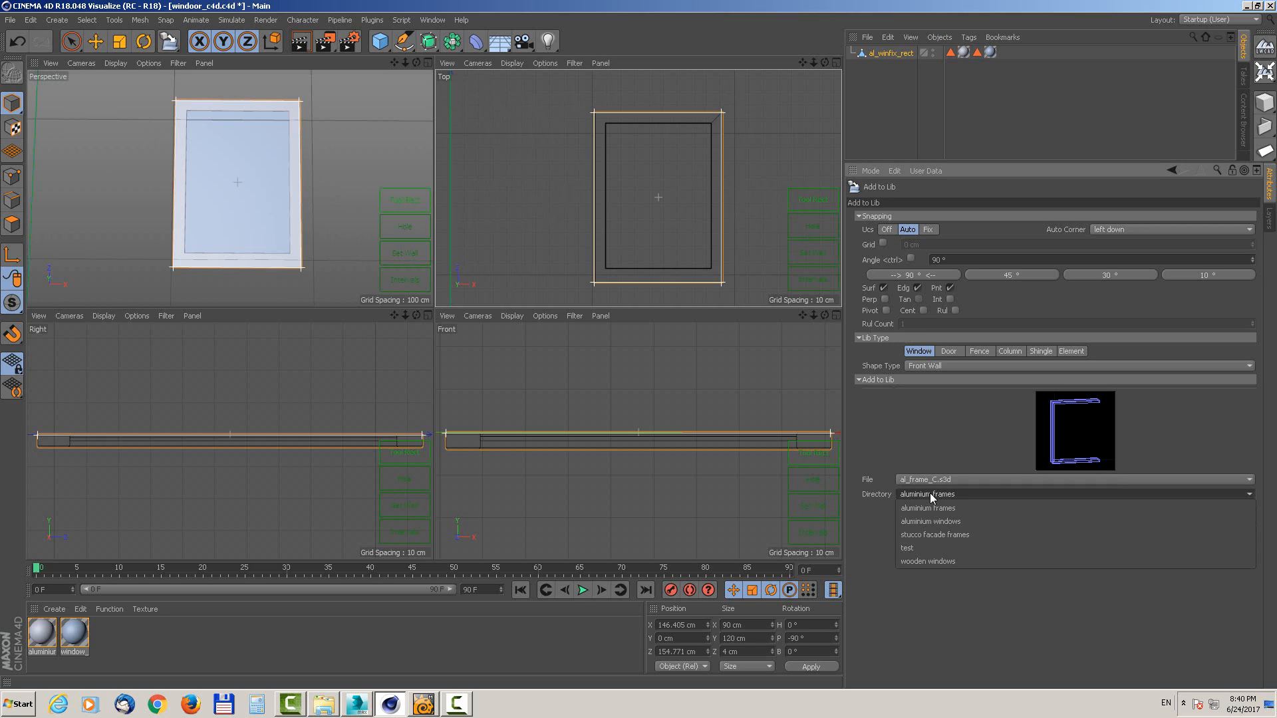
left_click(919, 548)
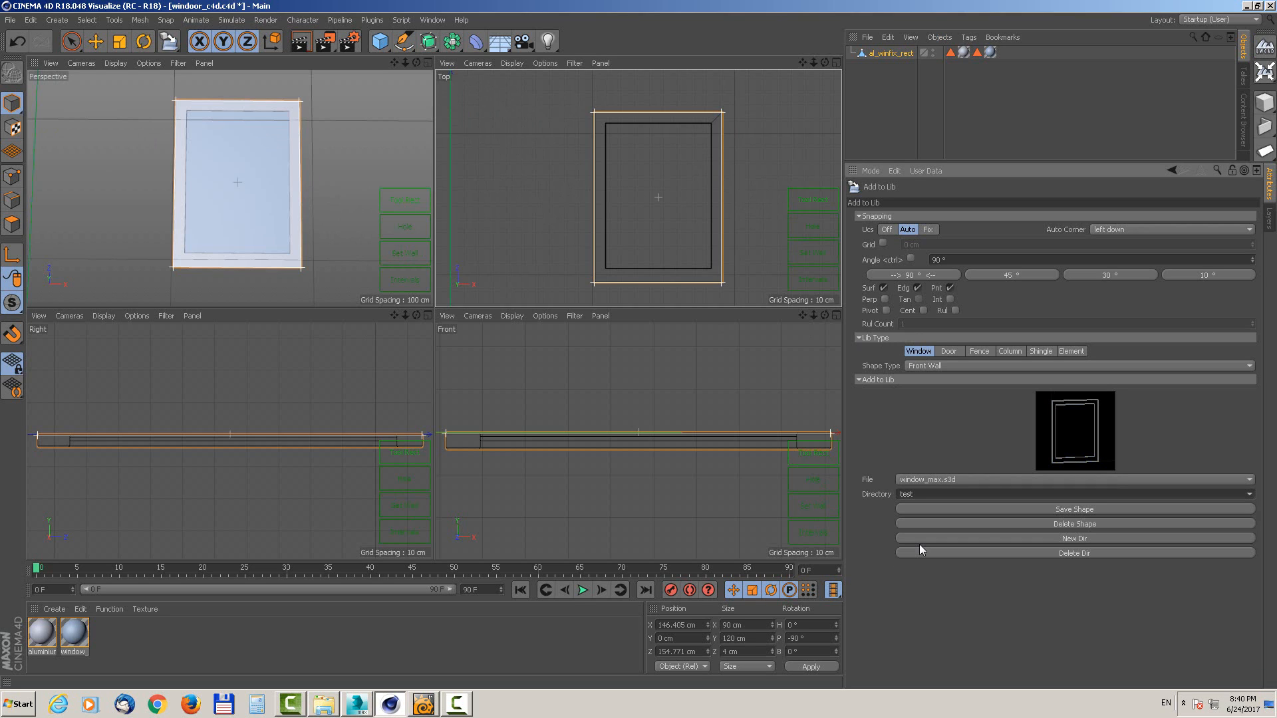
left_click(1070, 508)
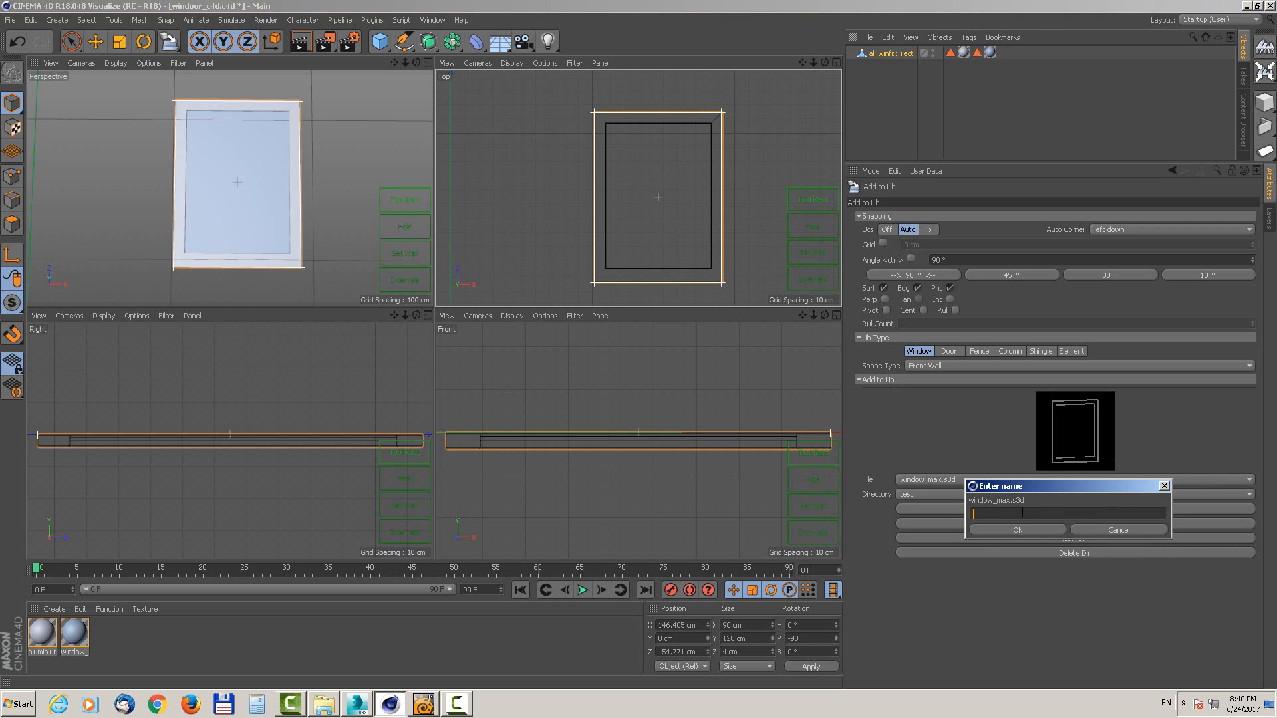
type("window_c4d")
left_click(998, 532)
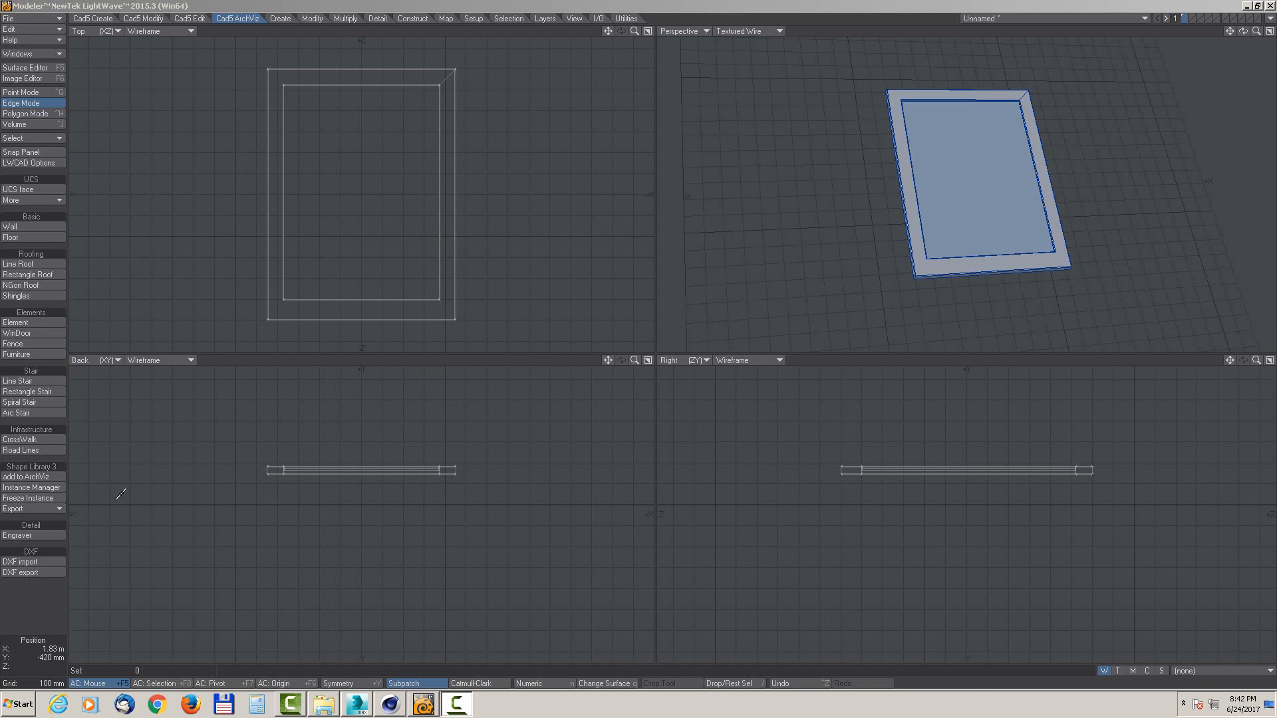
Step: In LightWave Modeler, run add to ArchViz on the window using the Top view, and set the library to test in its numeric options
left_click(25, 476)
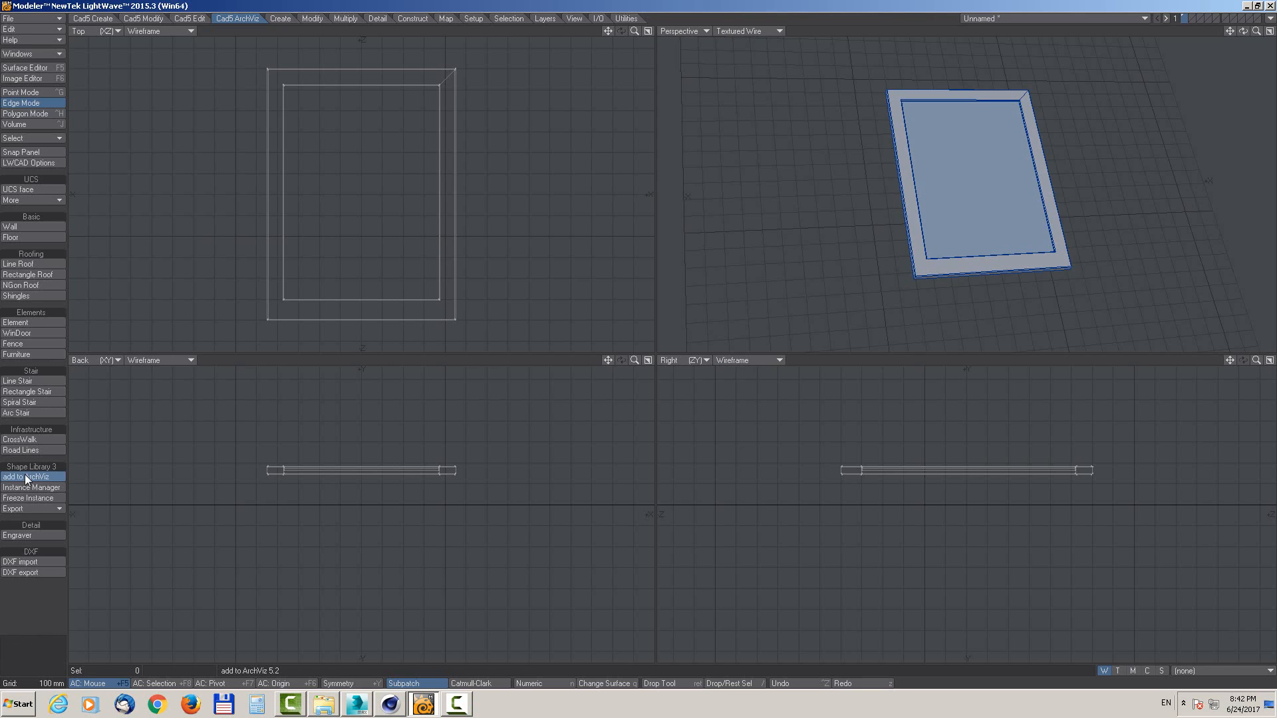
left_click(516, 202)
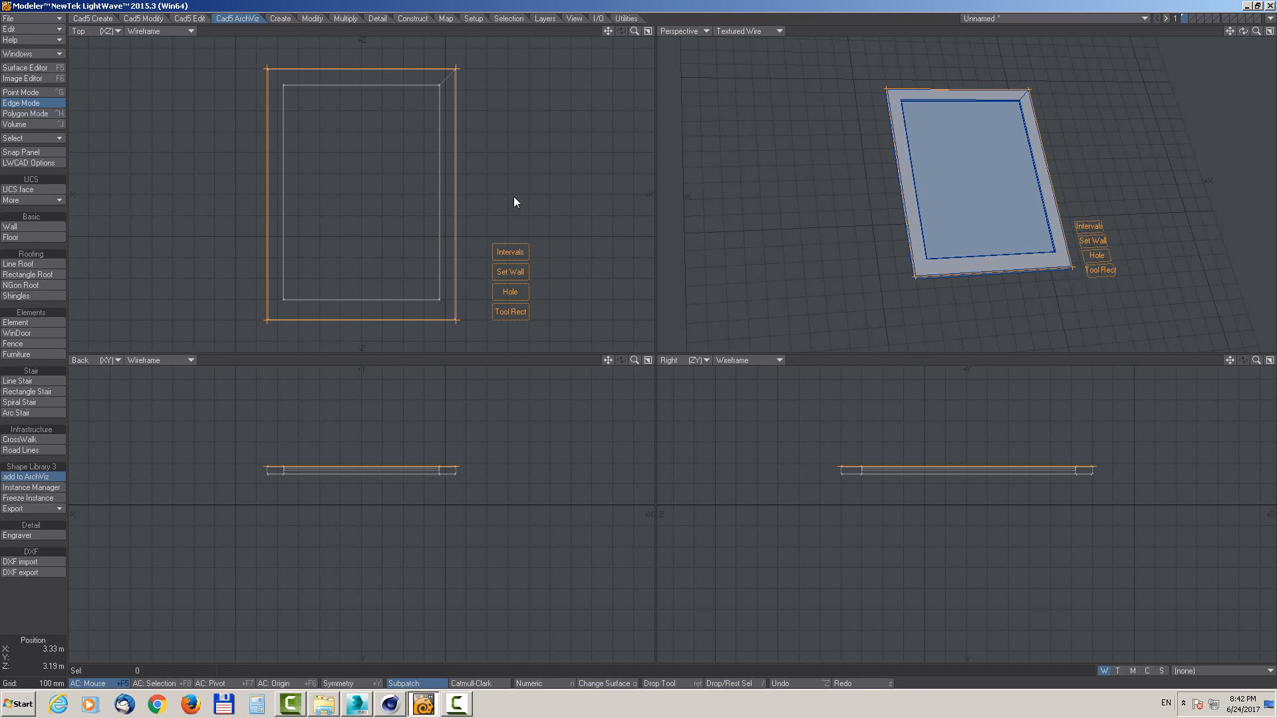
key("n")
left_click_drag(920, 30, 715, 33)
left_click(768, 314)
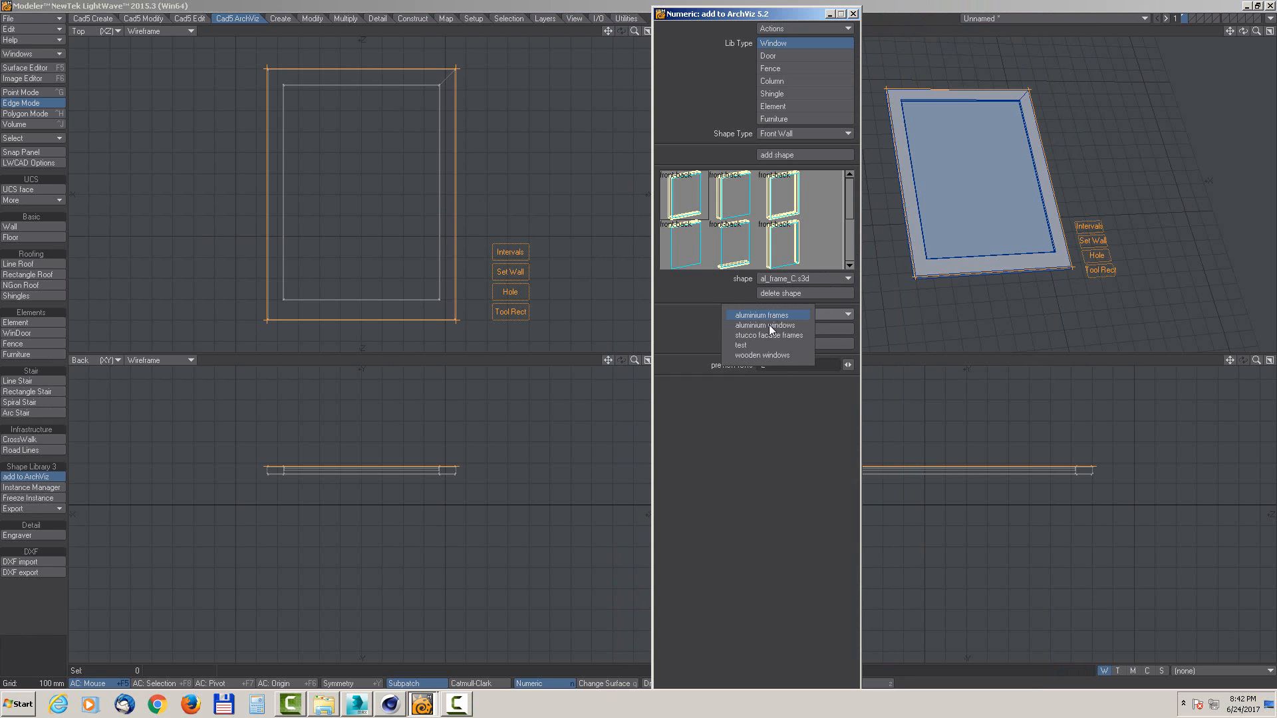
left_click(768, 346)
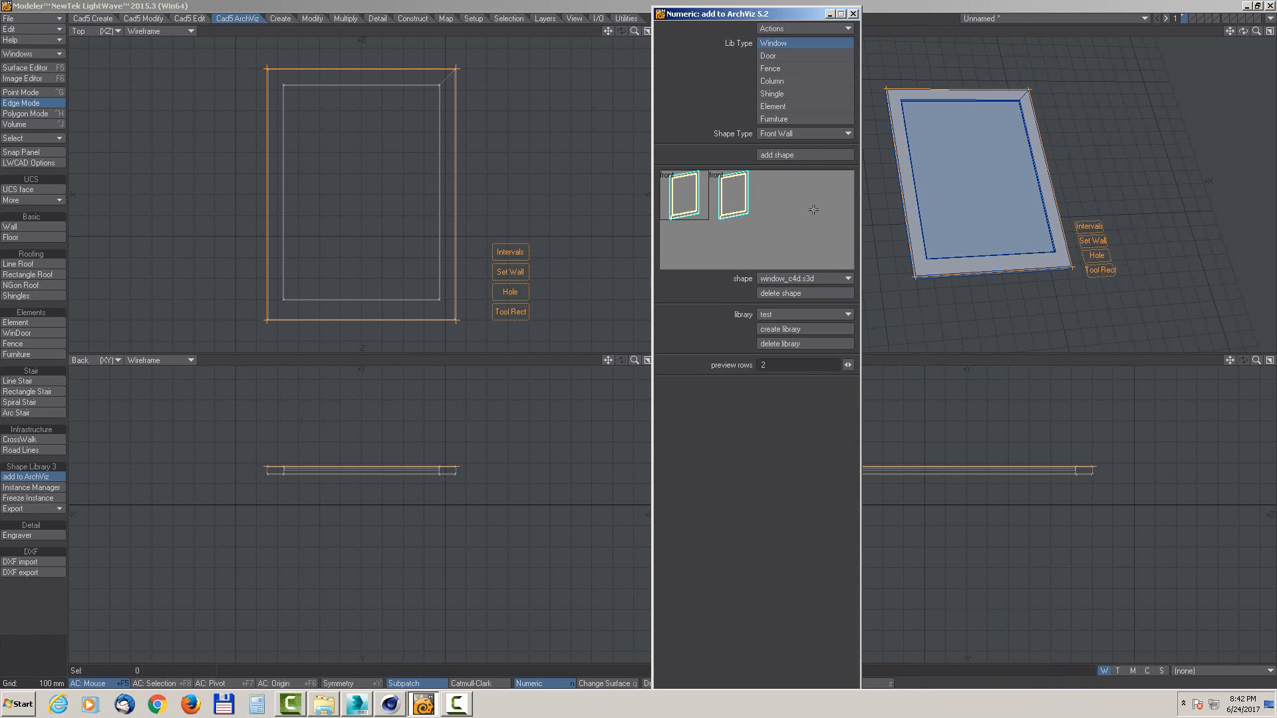
Step: Add the window shape to the test library under the name window_lw
left_click(772, 154)
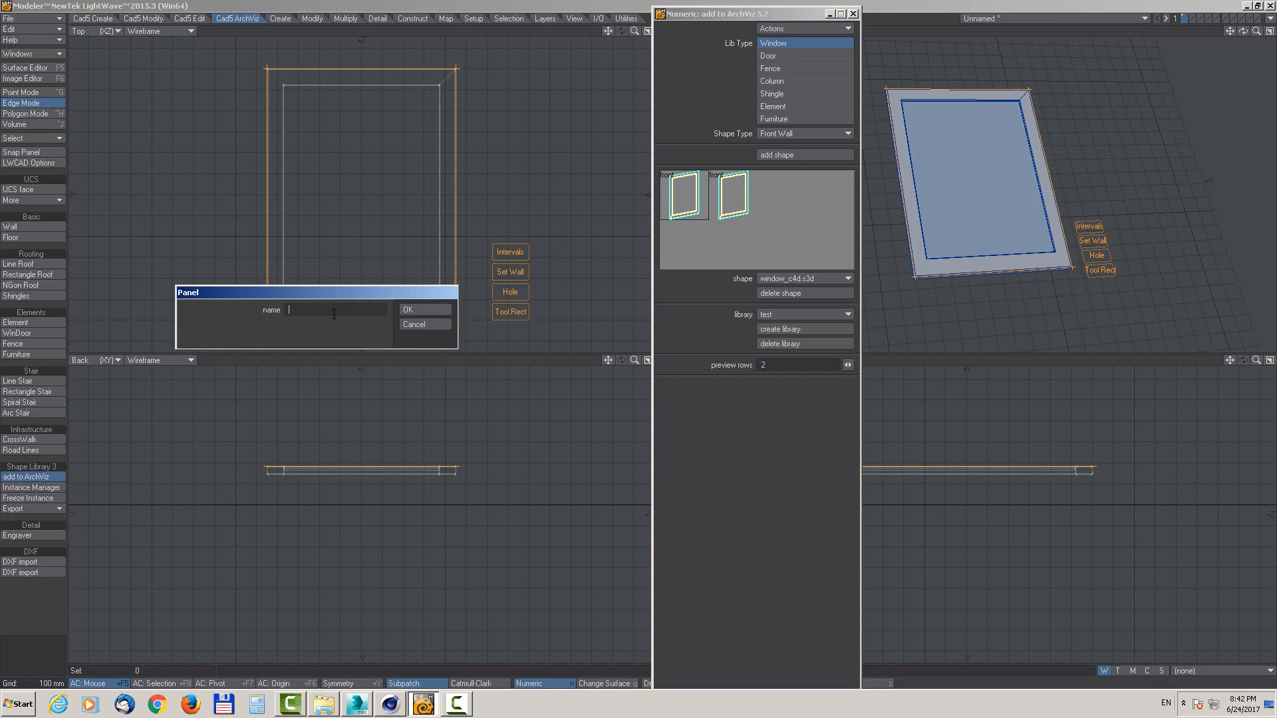
type("window_lw")
left_click(420, 308)
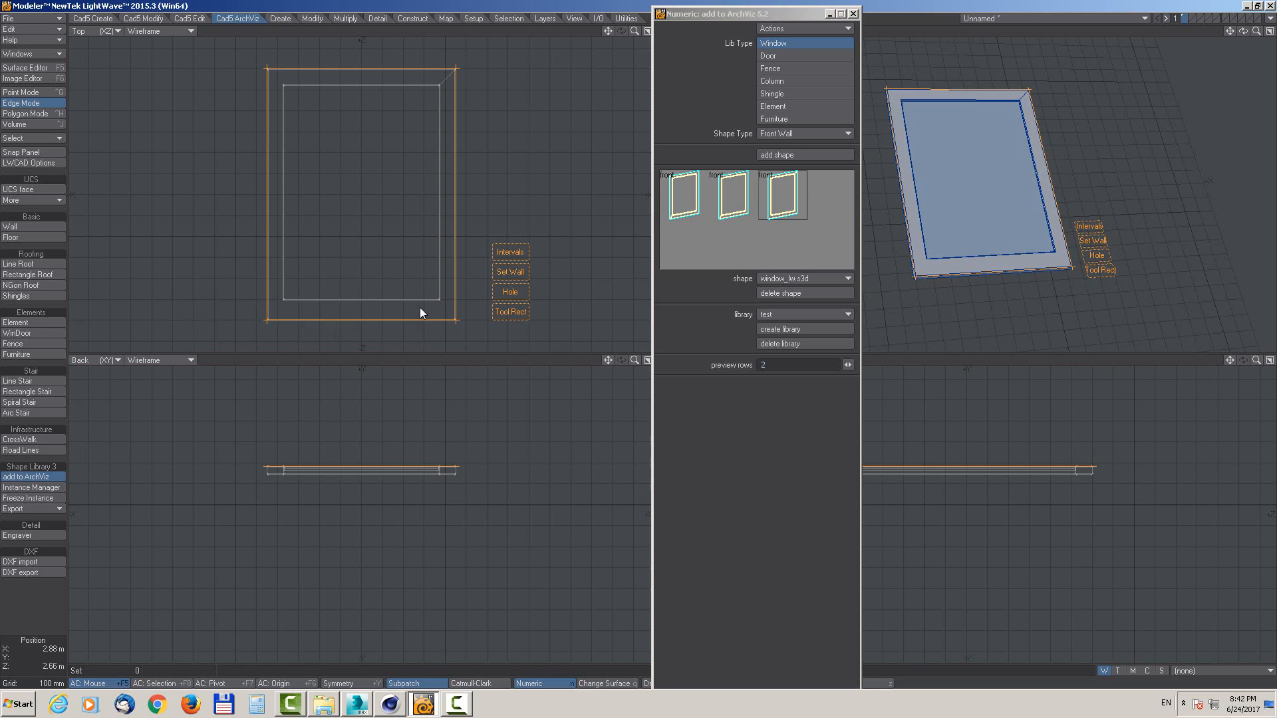
Step: Examine the window shapes stored in the test library by selecting each preview in turn
left_click(732, 189)
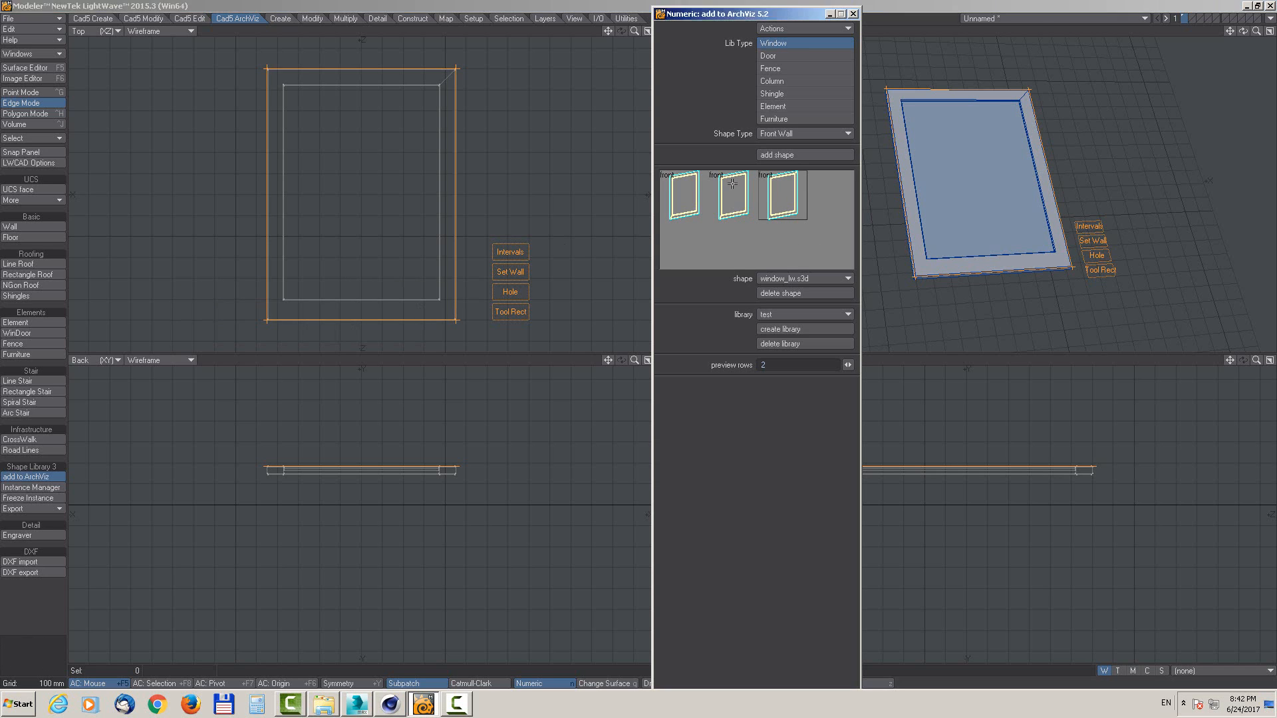
left_click(686, 193)
left_click(746, 193)
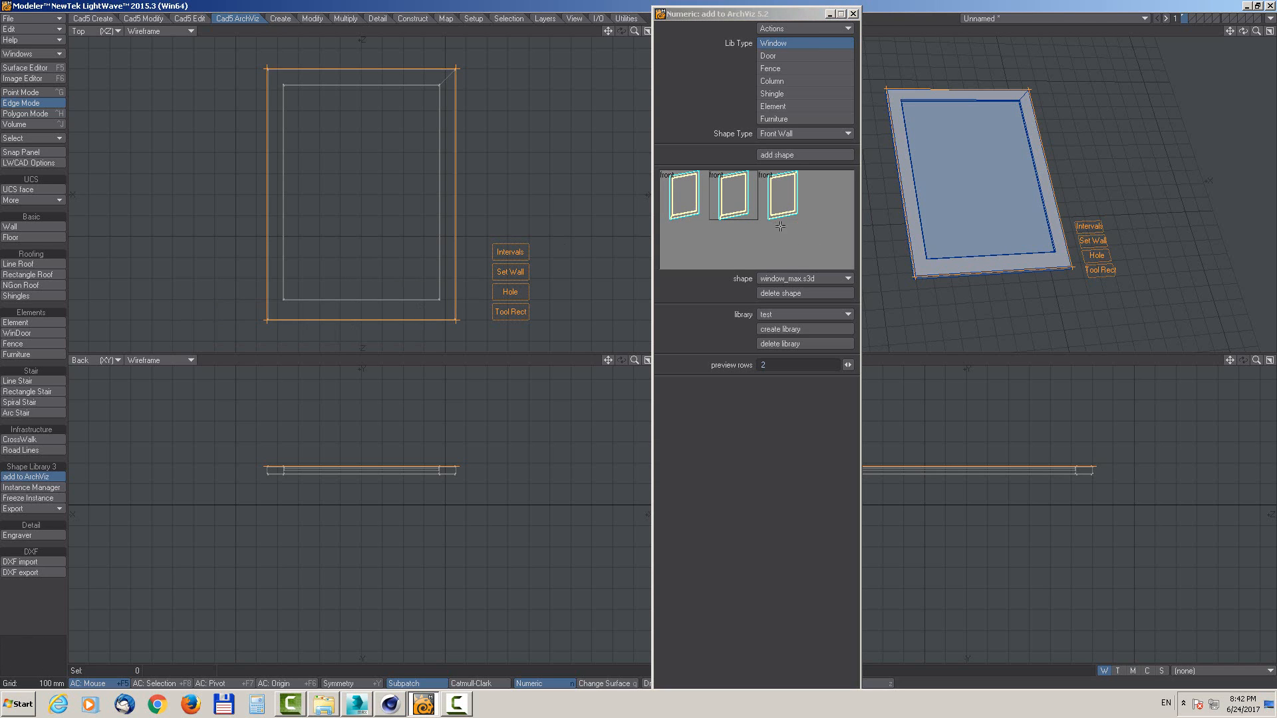
left_click(780, 203)
left_click(739, 198)
left_click(684, 199)
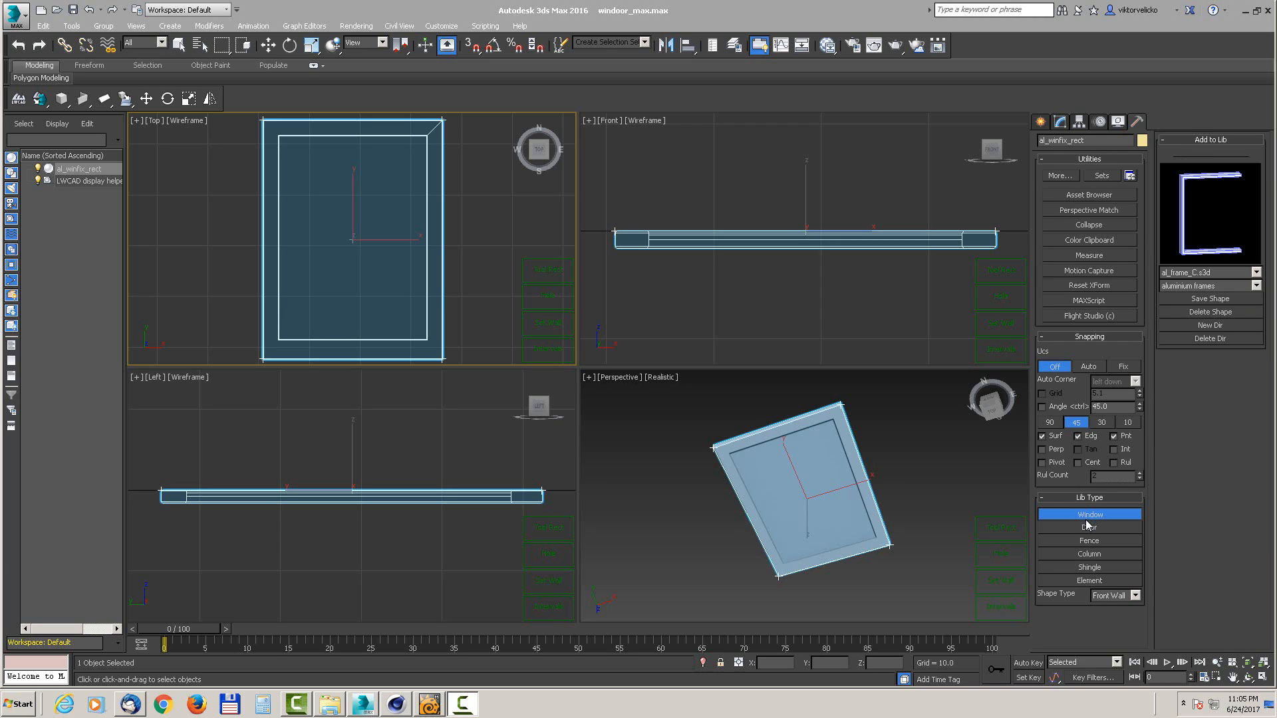
Step: In 3ds Max, set the shape type of the library window to Front-Back Wall
left_click(1136, 596)
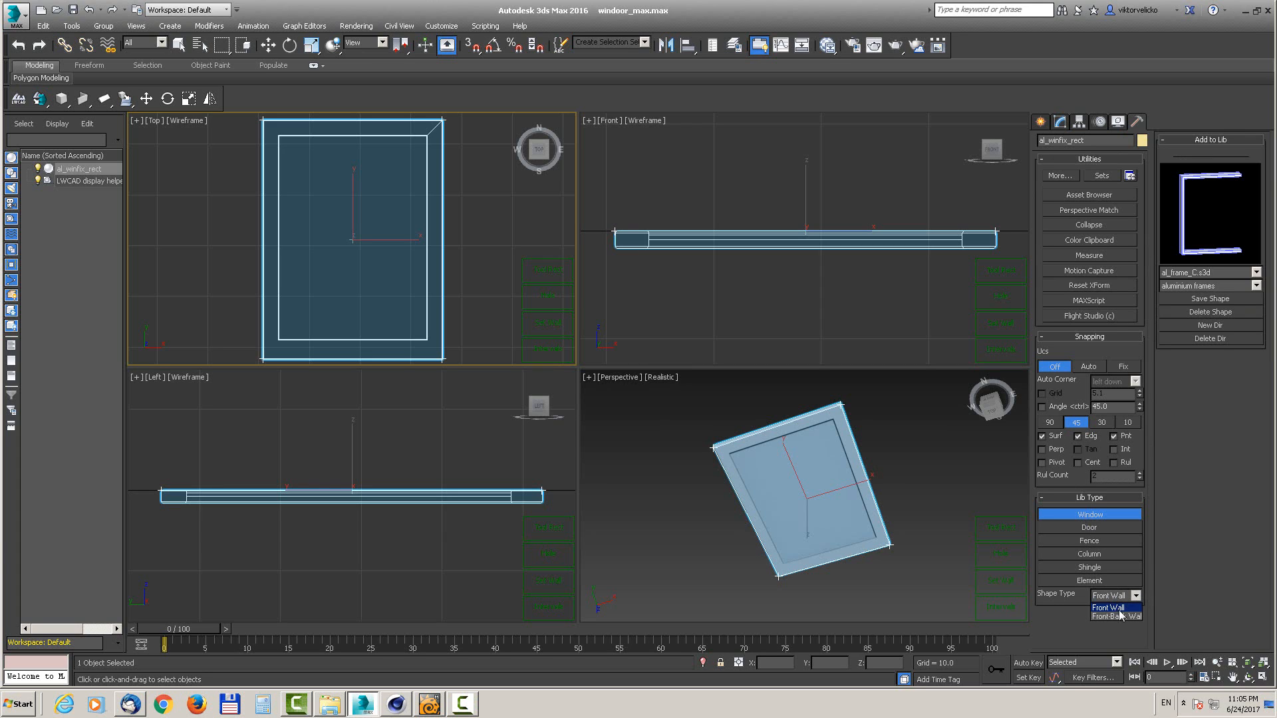
left_click(1116, 616)
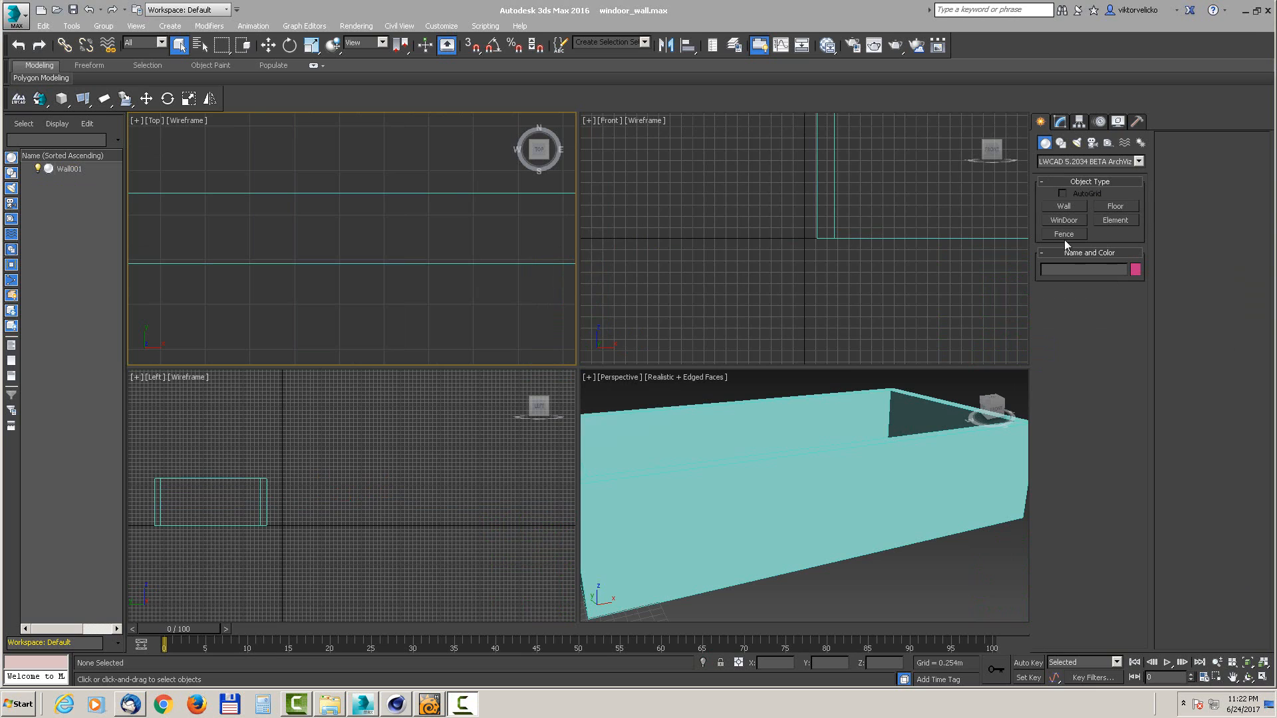
Step: Place a WinDoor with the window_lw.s3d shape on the near long side of Wall001 and adjust its Offset0 within the wall
left_click(1068, 219)
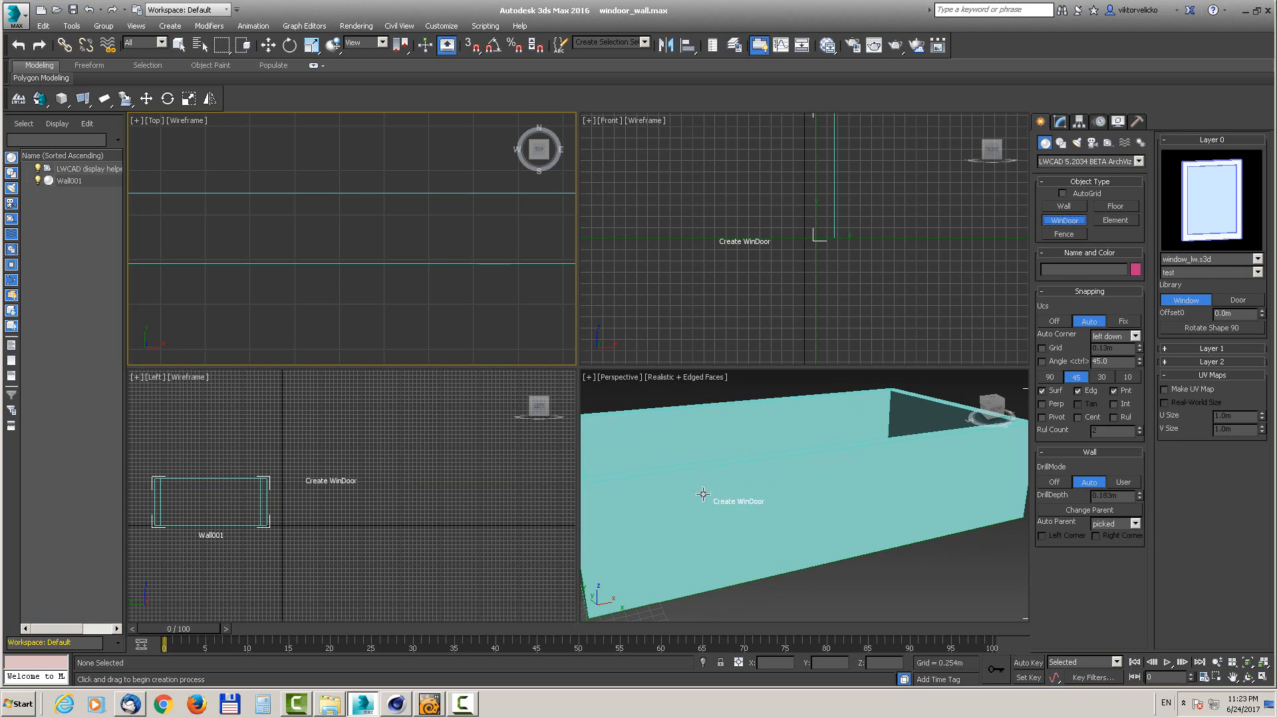
left_click_drag(702, 486, 770, 542)
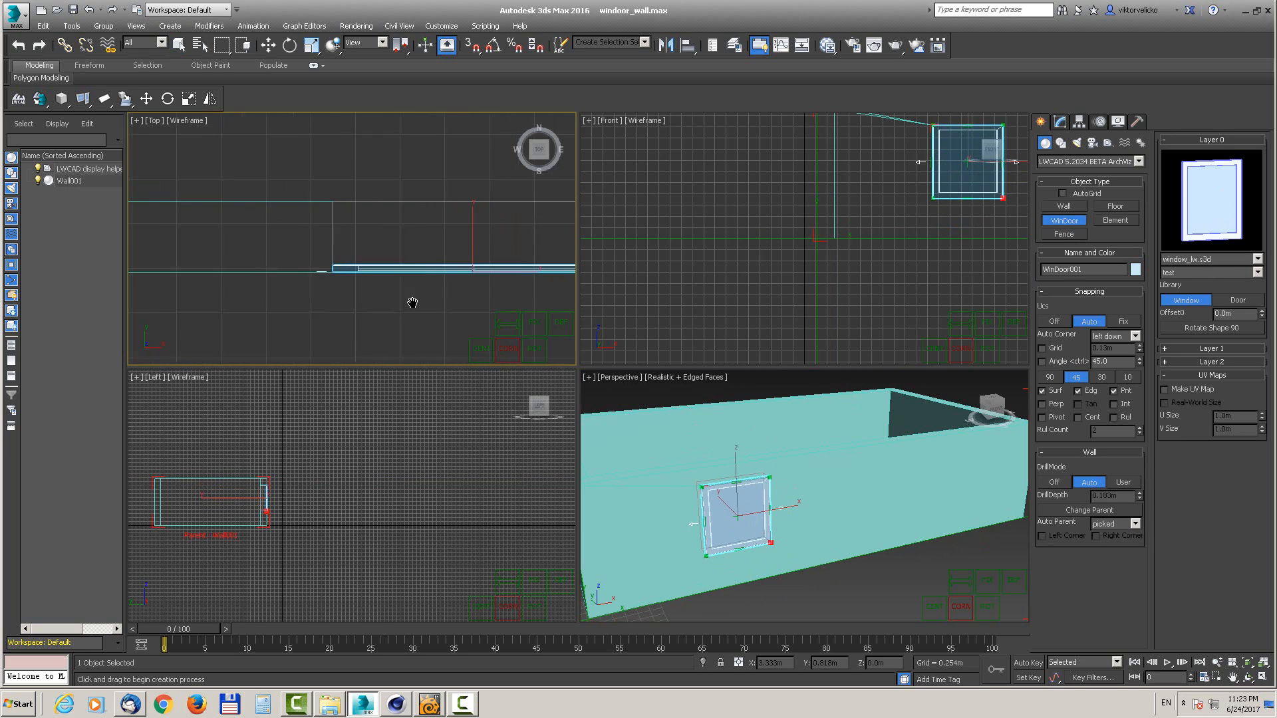
scroll(412, 299, "up", 4)
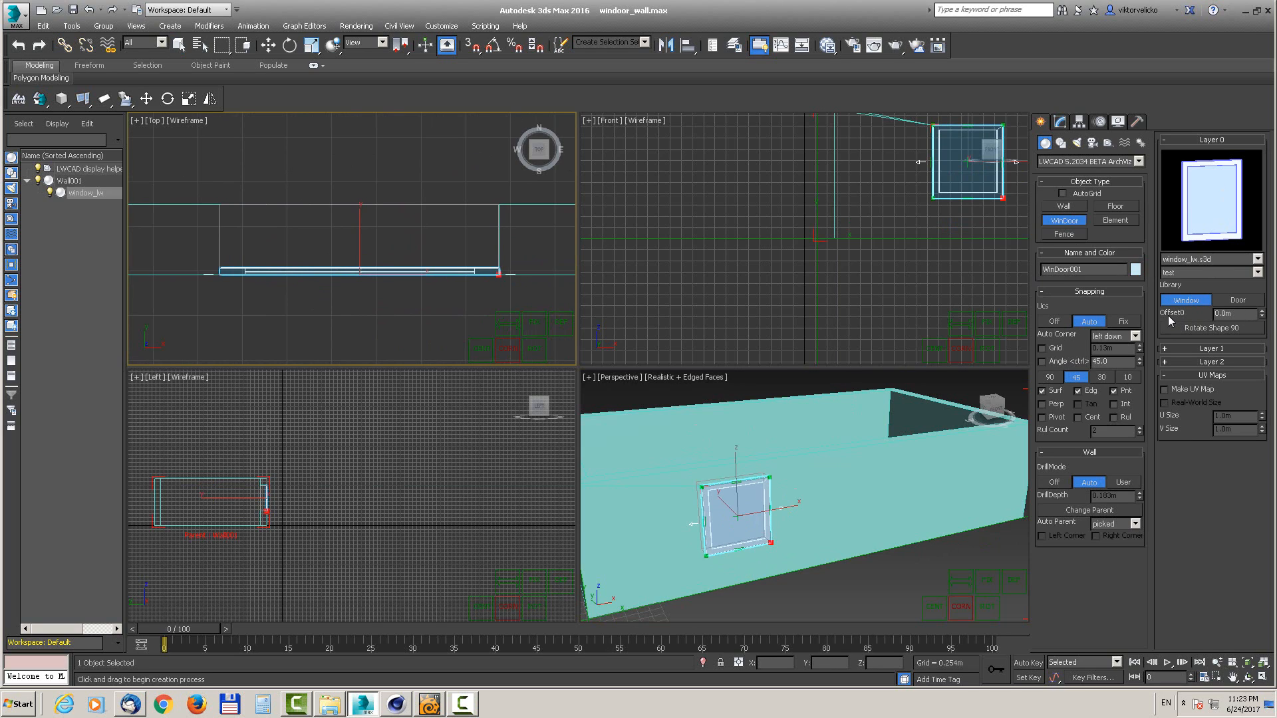
left_click_drag(1261, 313, 1241, 351)
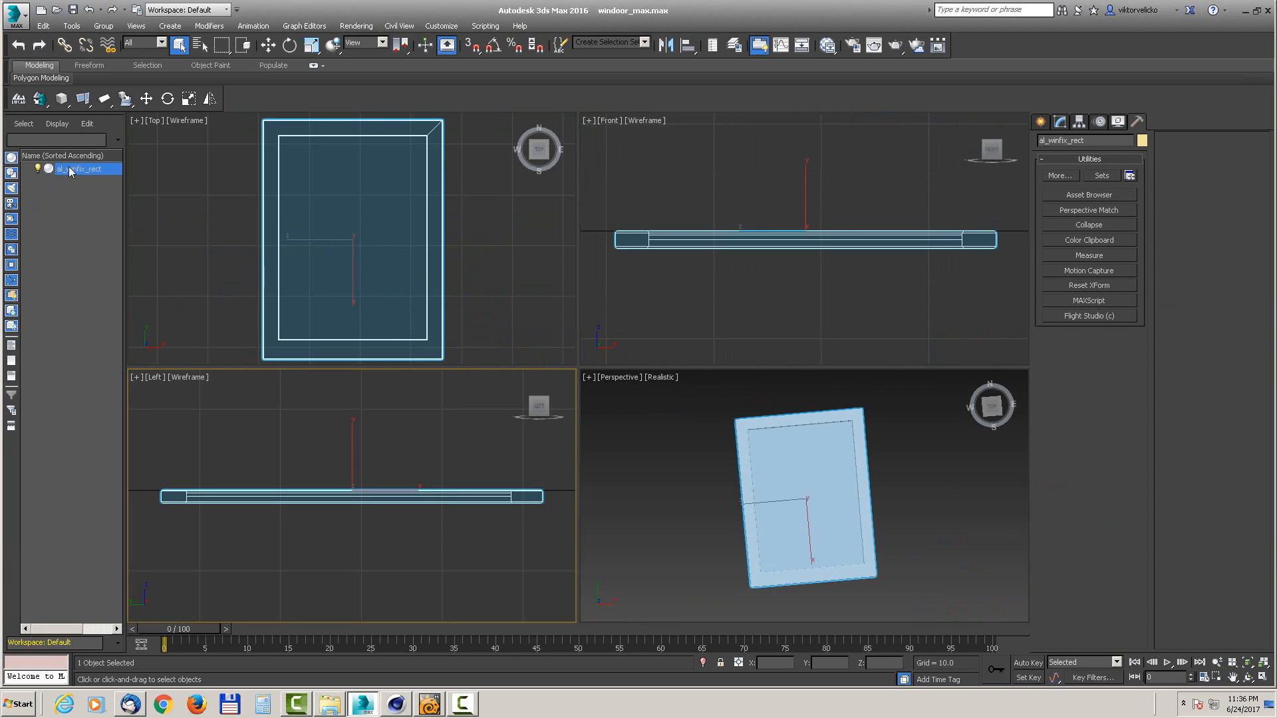
Step: Start adding the selected window shape to the library from the Top view and choose the test library as its destination
left_click(126, 99)
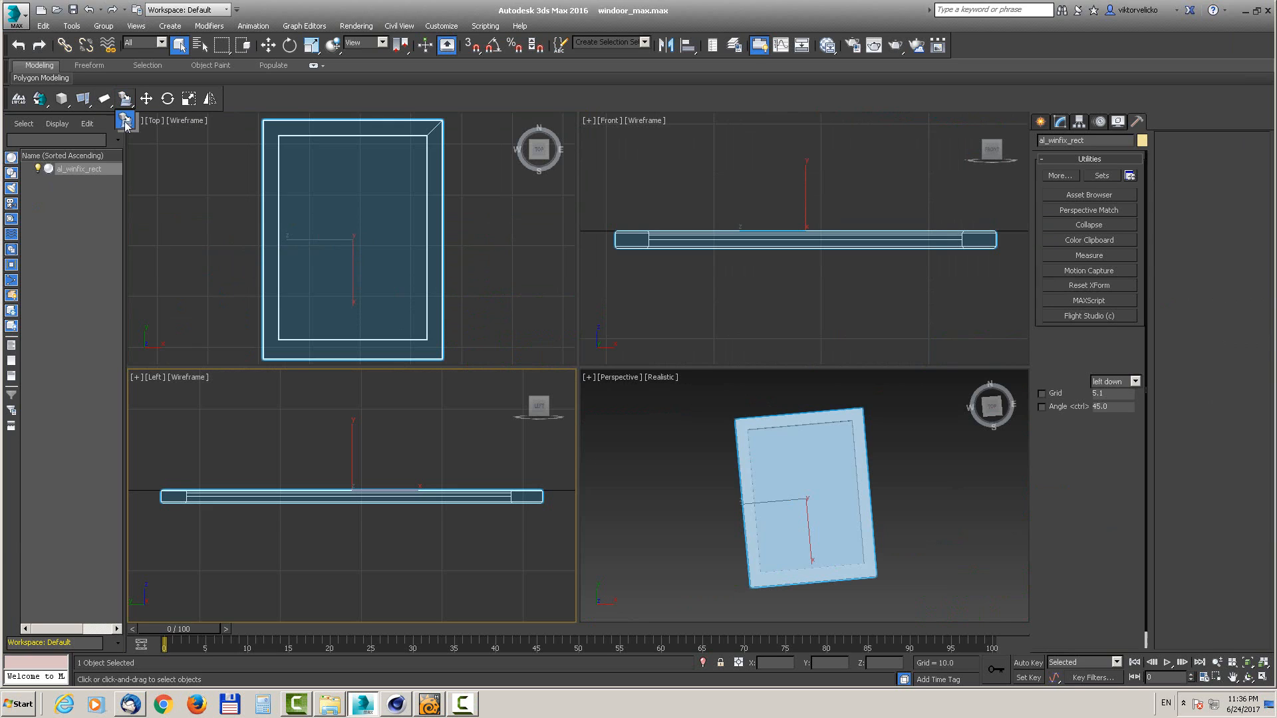
left_click(510, 253)
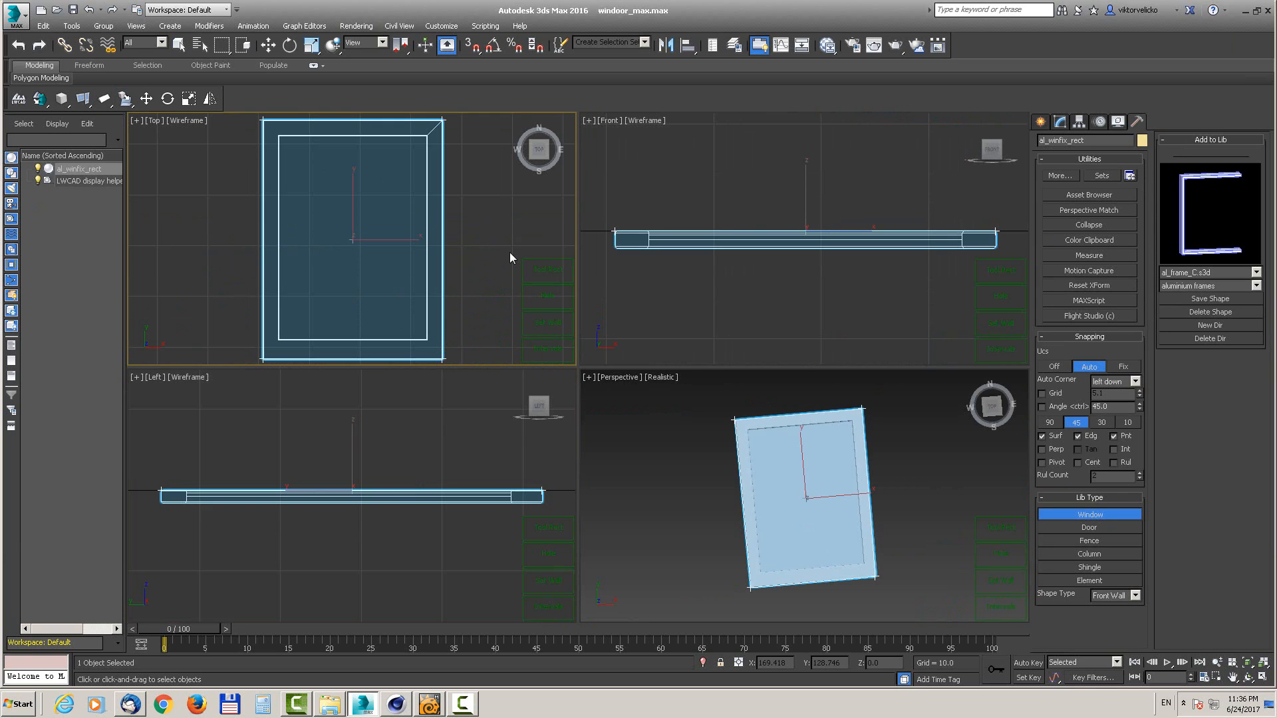
left_click(1223, 289)
left_click(1172, 325)
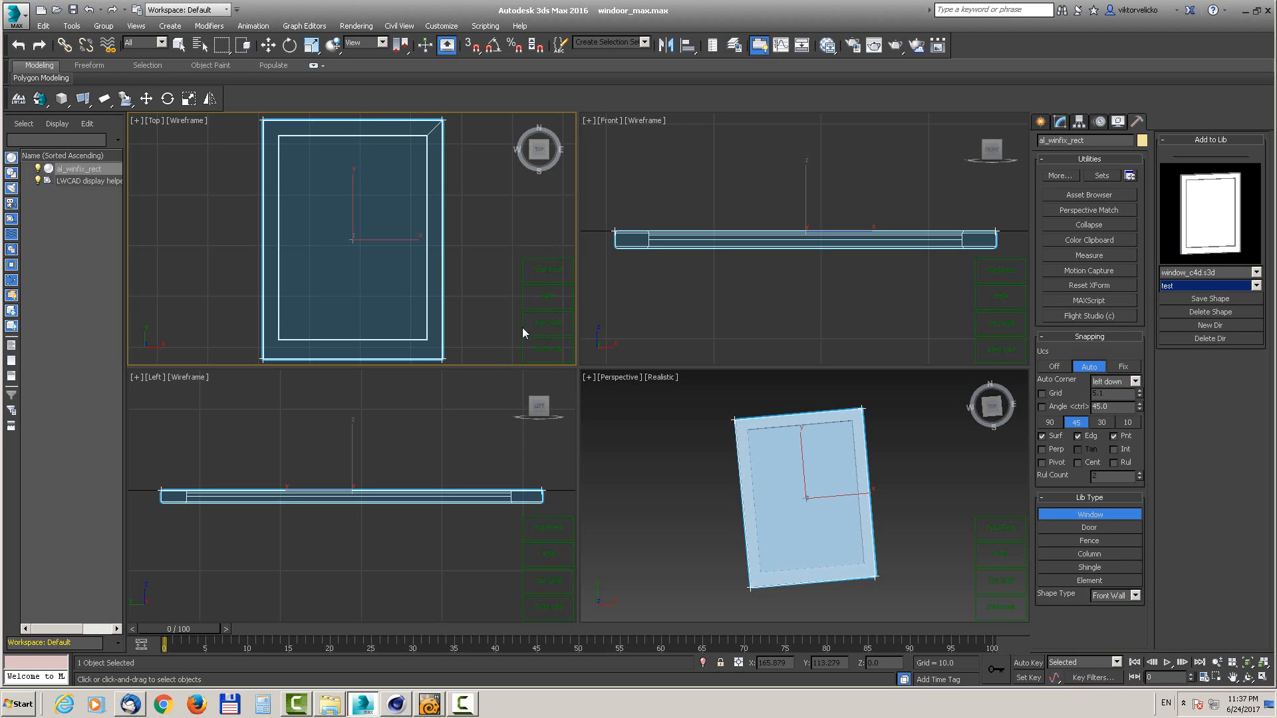
Step: Set the window's wall line in the Left view, parallel to the frame and a short distance above it
left_click(539, 326)
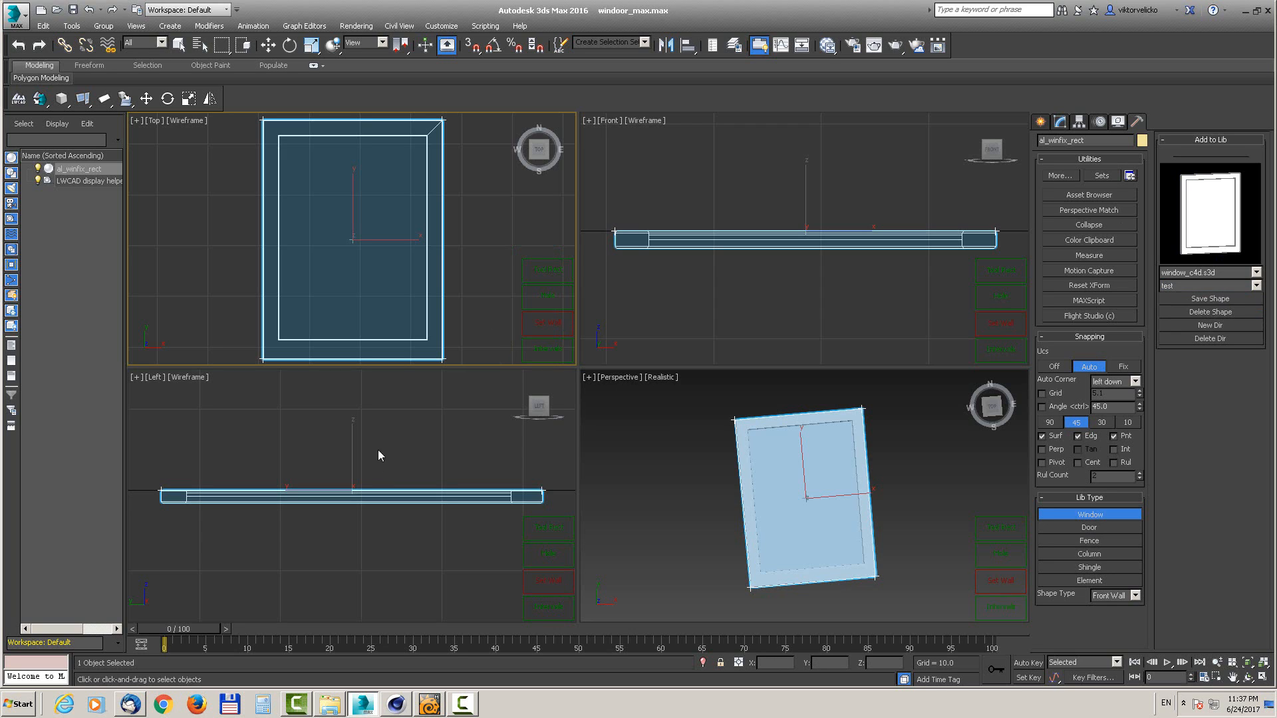
left_click(407, 492)
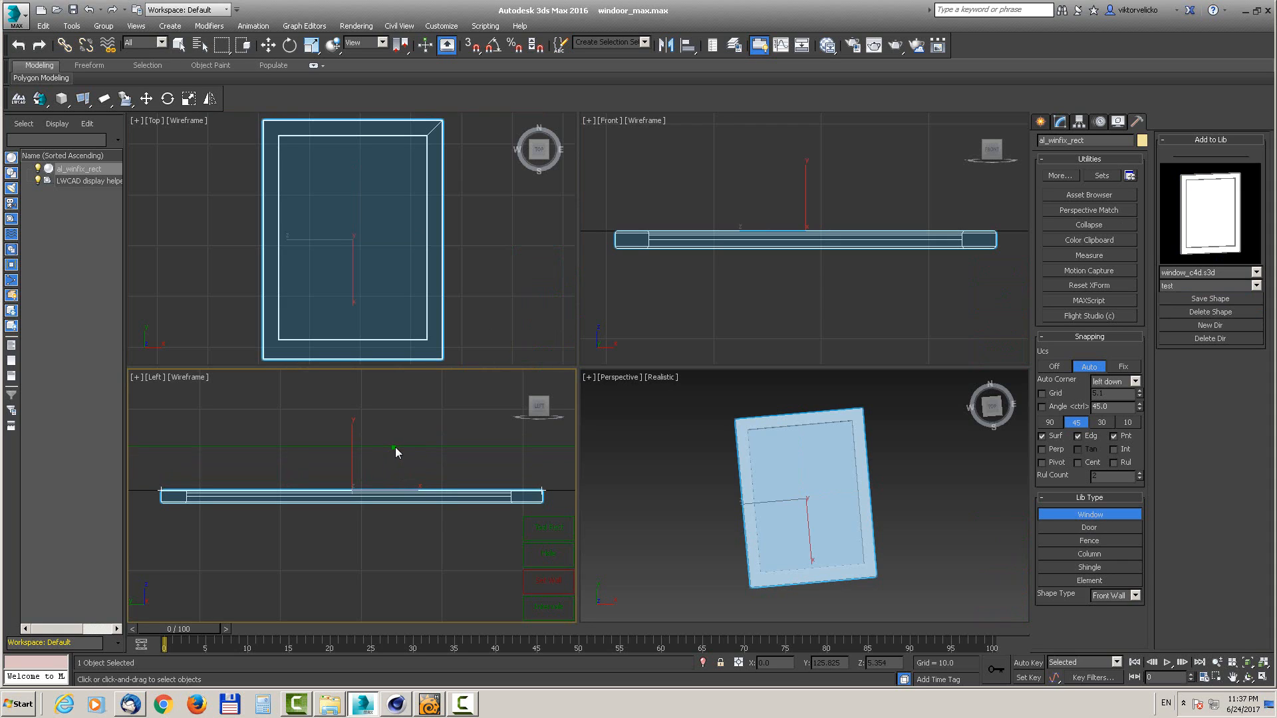
left_click(395, 447)
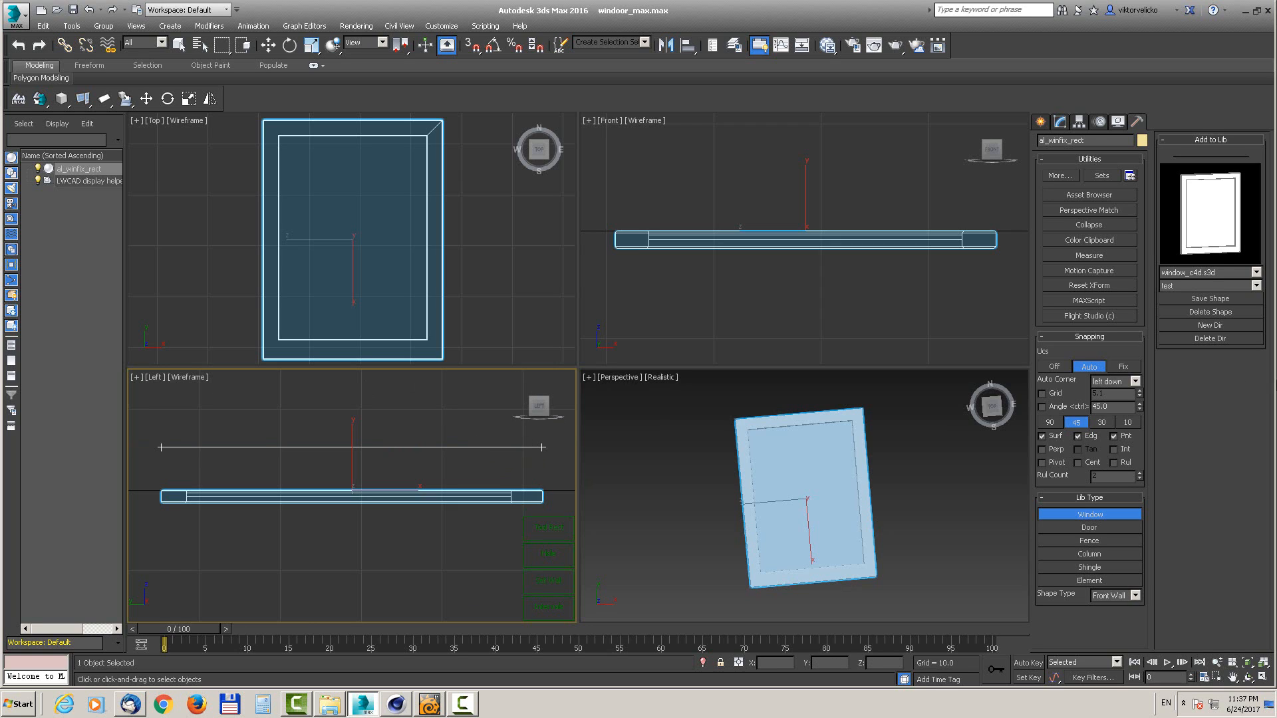
Step: Save the window shape to the test library under the name window_offset
left_click(1209, 298)
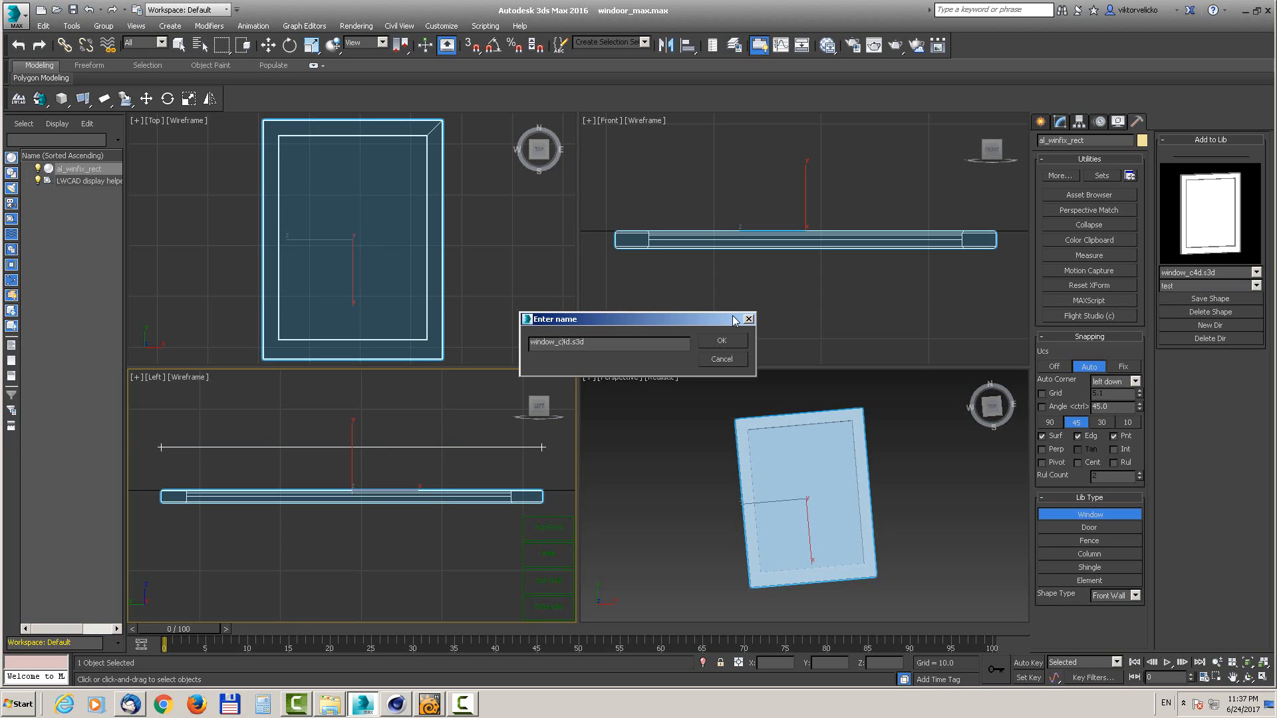
left_click_drag(559, 342, 584, 341)
type("offset")
left_click(717, 341)
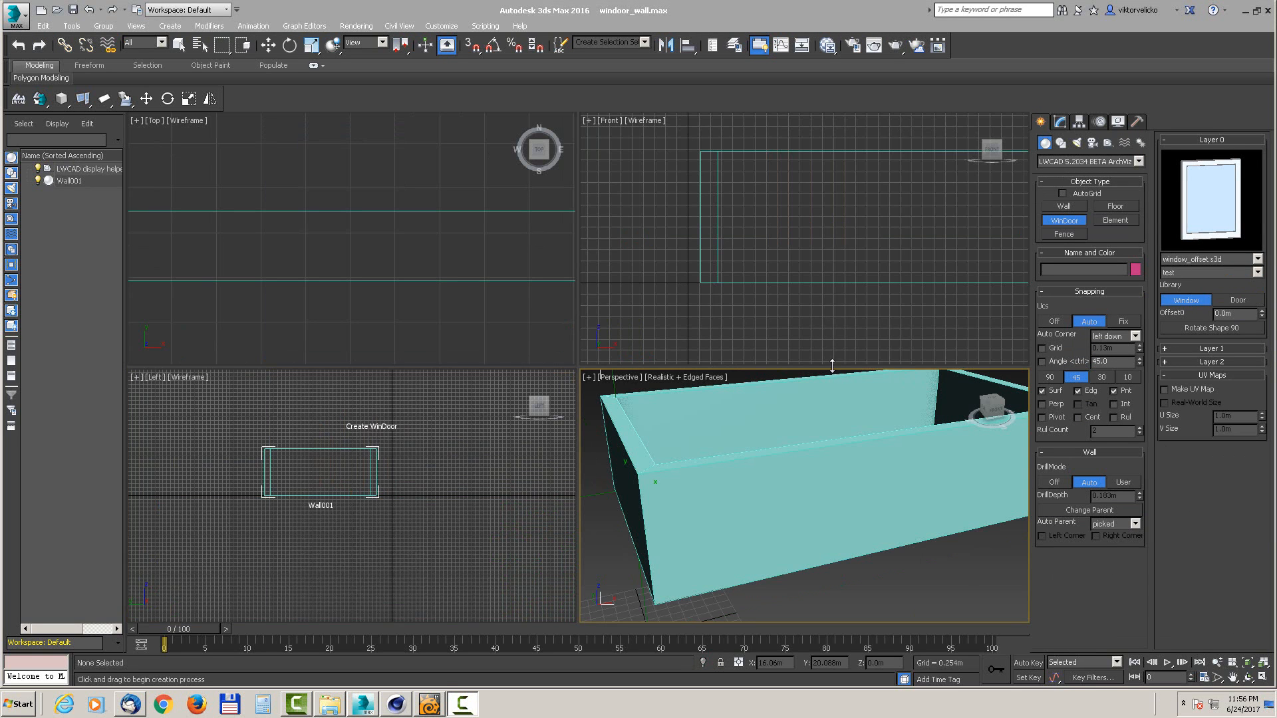
Step: Place a WinDoor with the window_offset.s3d shape on the near long side of Wall001
left_click(750, 532)
left_click_drag(813, 486, 812, 447)
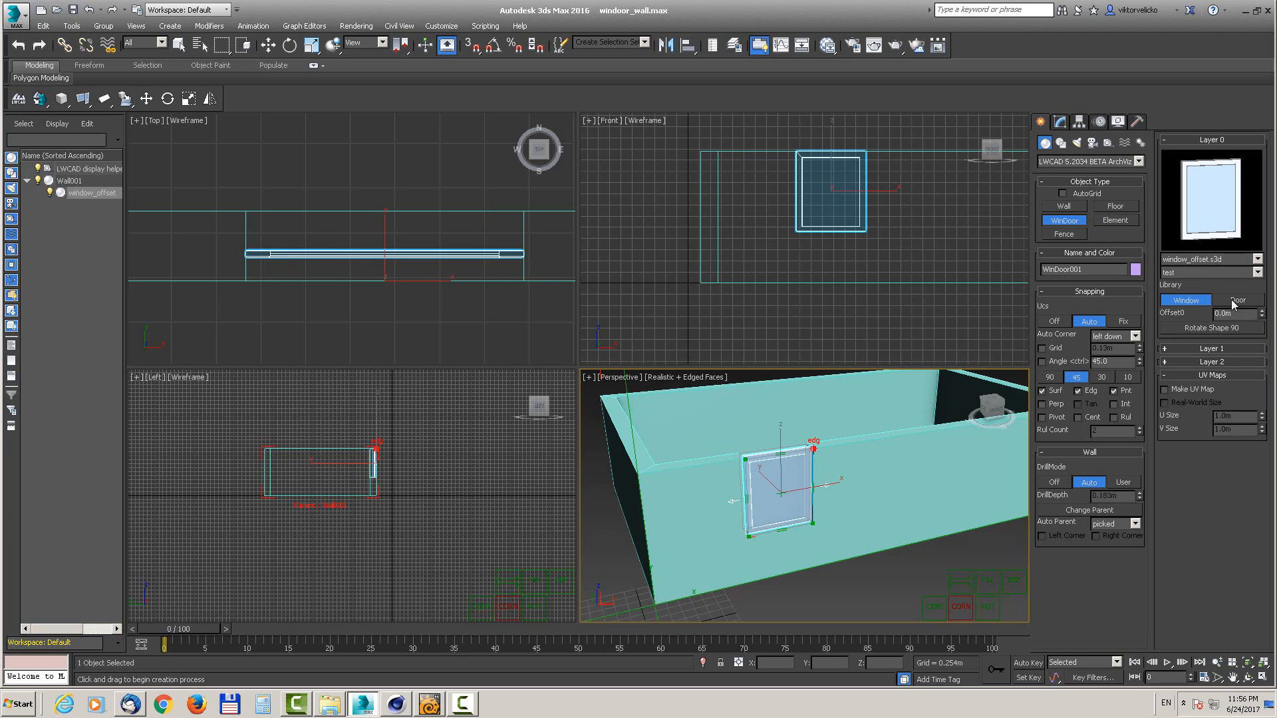
Step: Swap the placed window's shape to window_max.s3d for comparison, restore window_offset.s3d and adjust its Offset0 within the wall
left_click(1203, 260)
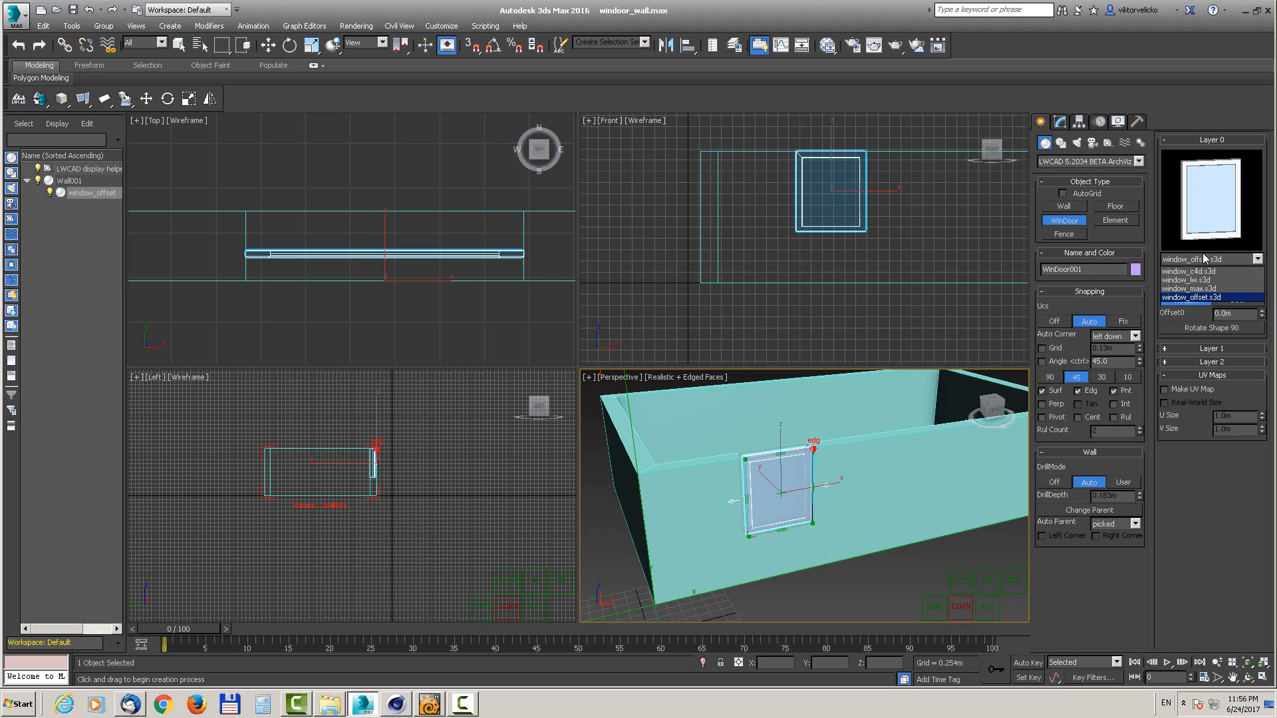
left_click(1193, 290)
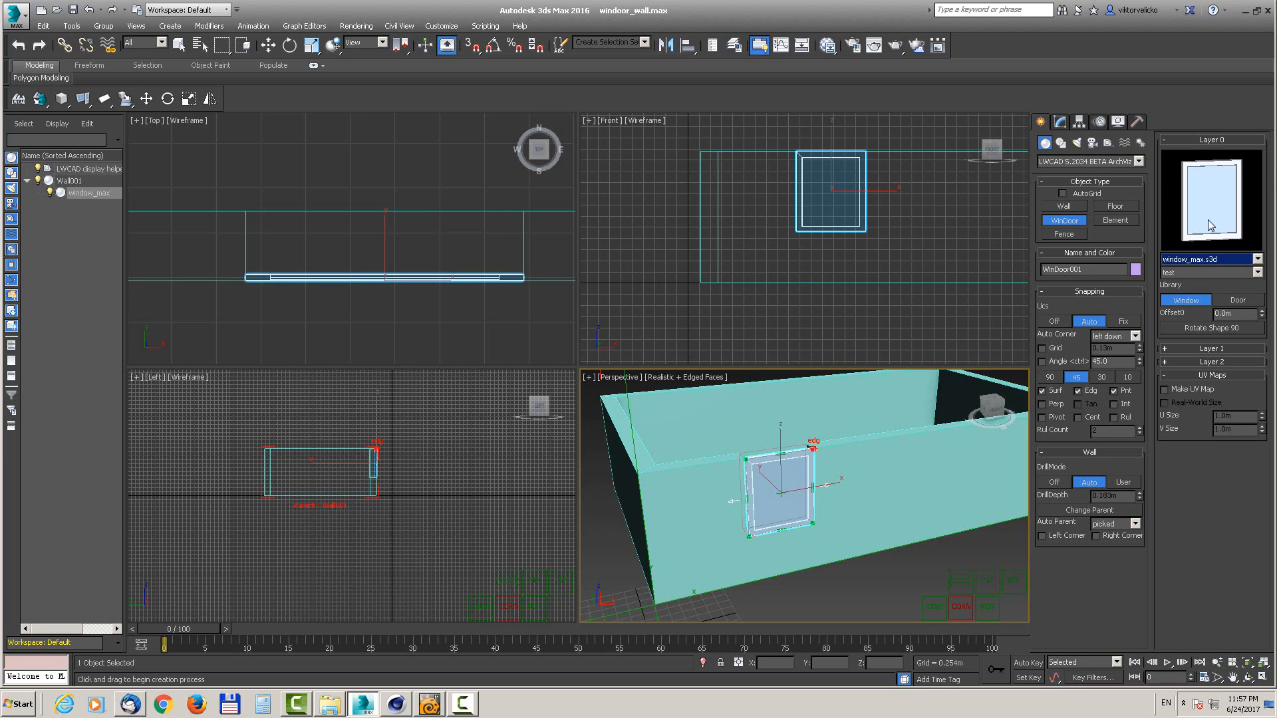
left_click(1187, 260)
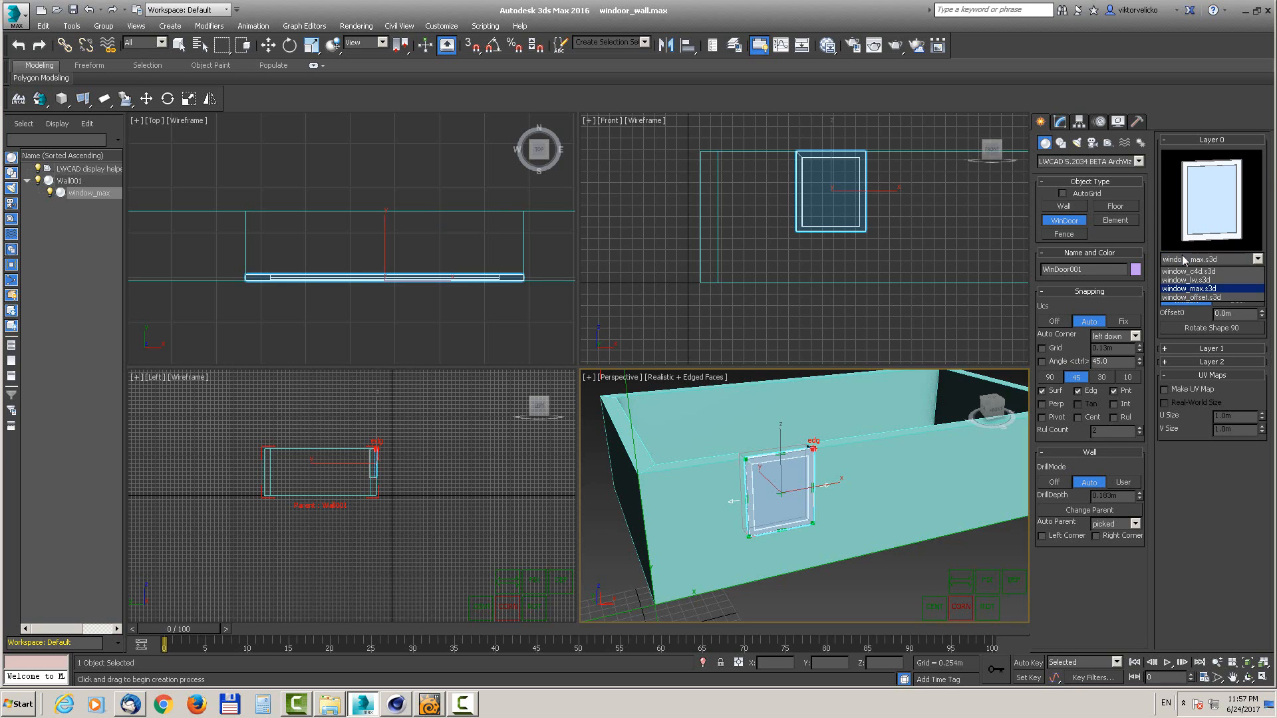
left_click(1201, 298)
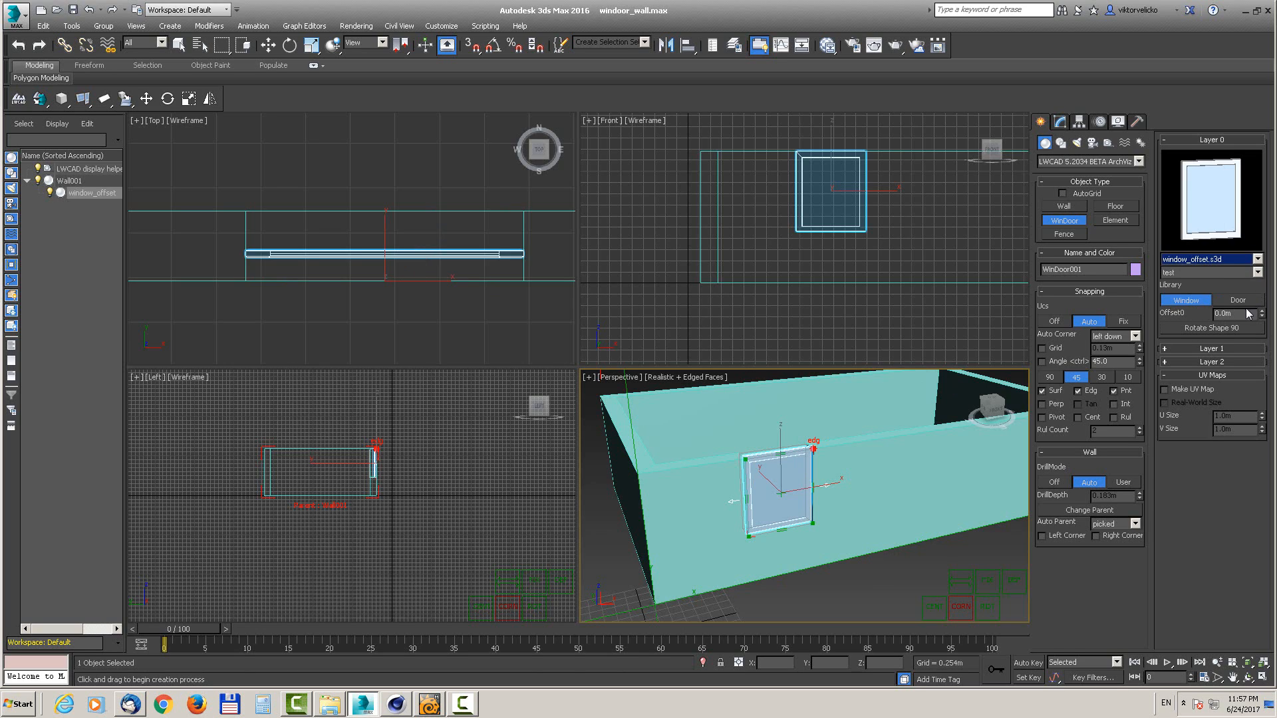
mouse_move(1262, 315)
left_mouse_down()
mouse_move(1262, 343)
mouse_move(1255, 322)
left_mouse_up()
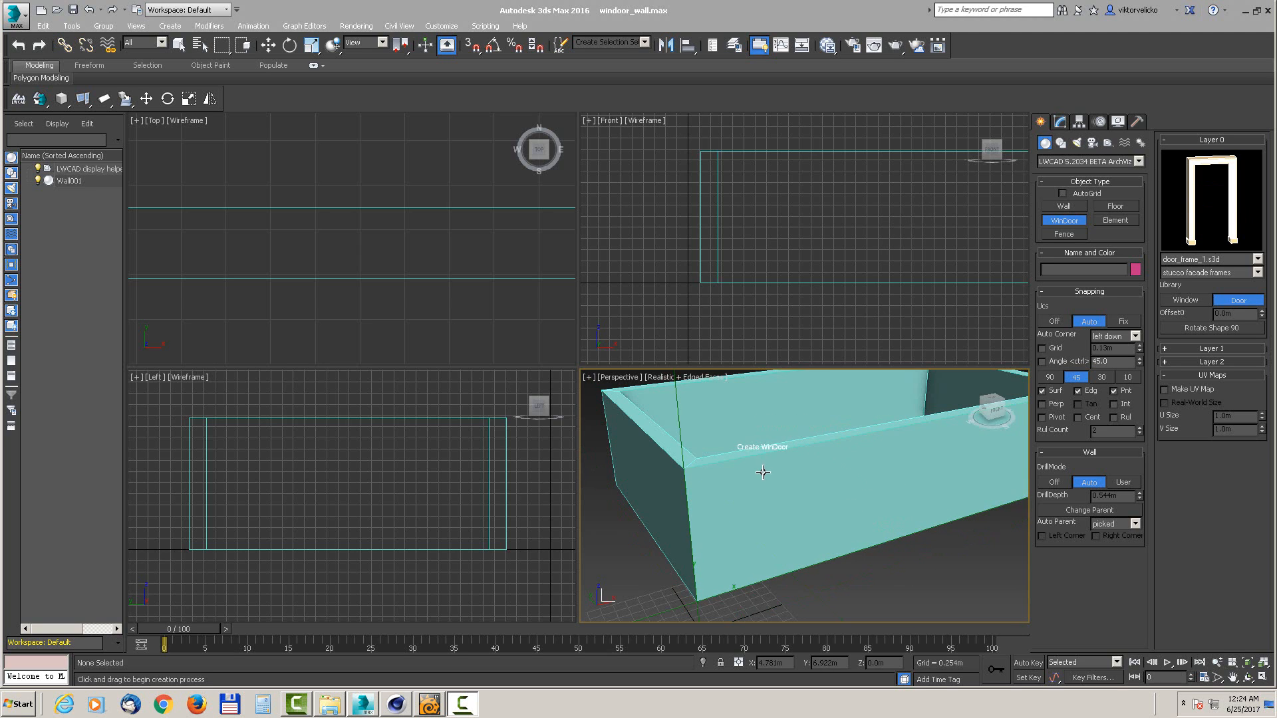
Step: Place a door with the door_frame_1.s3d shape on the near long side of Wall001
left_click_drag(765, 469, 830, 559)
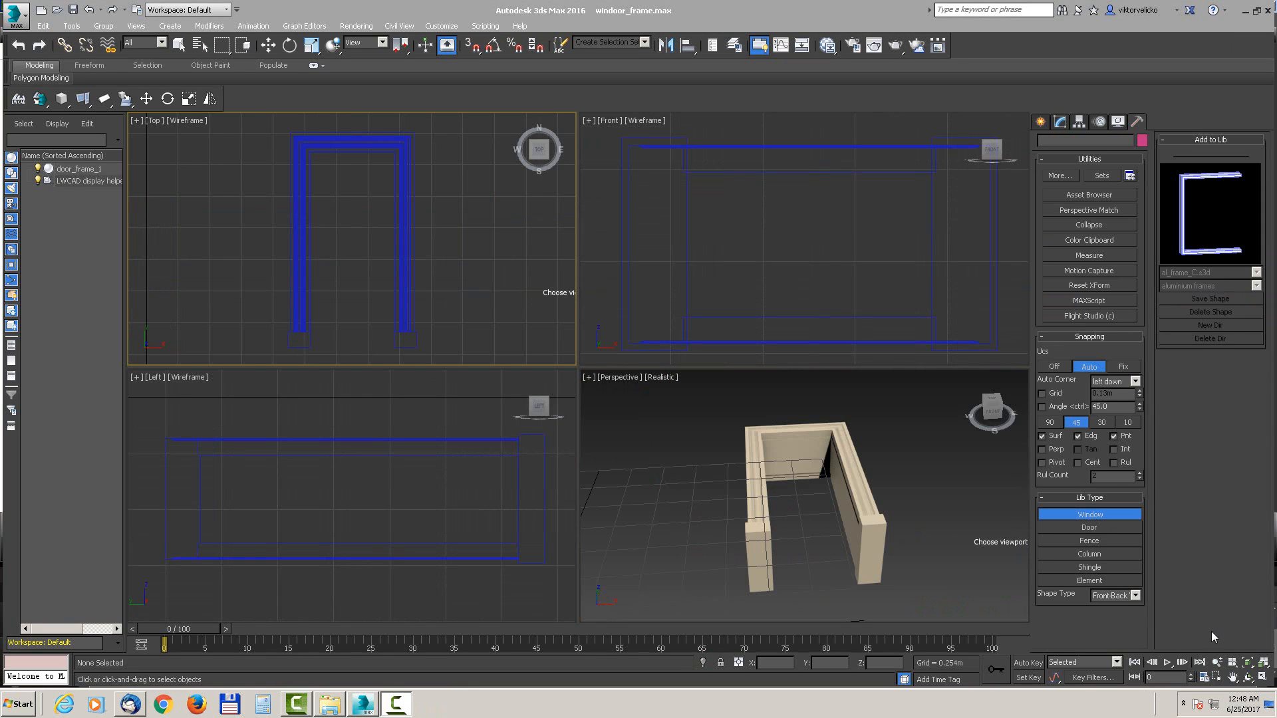
Step: Start adding the door_frame_1 object to the library from the Top view and set its shape type to Front-Back Wall
right_click(203, 273)
left_click_drag(448, 288, 454, 293)
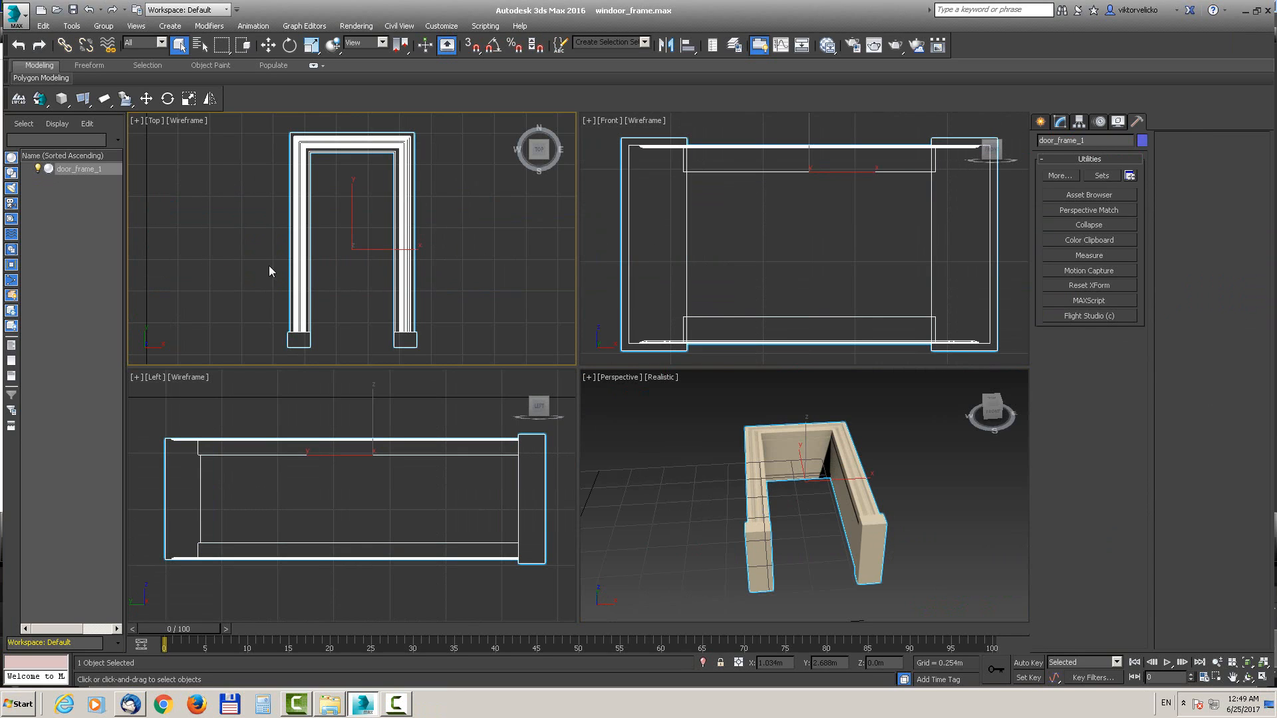
left_click(123, 99)
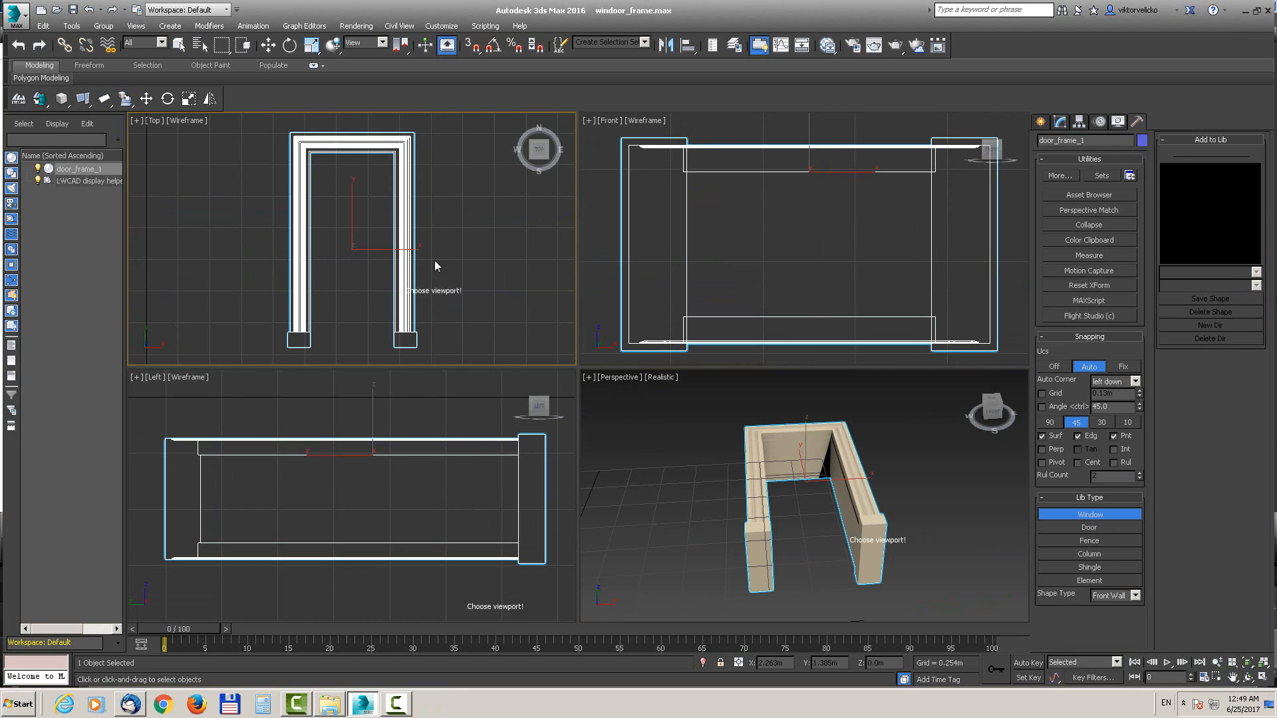
left_click(469, 253)
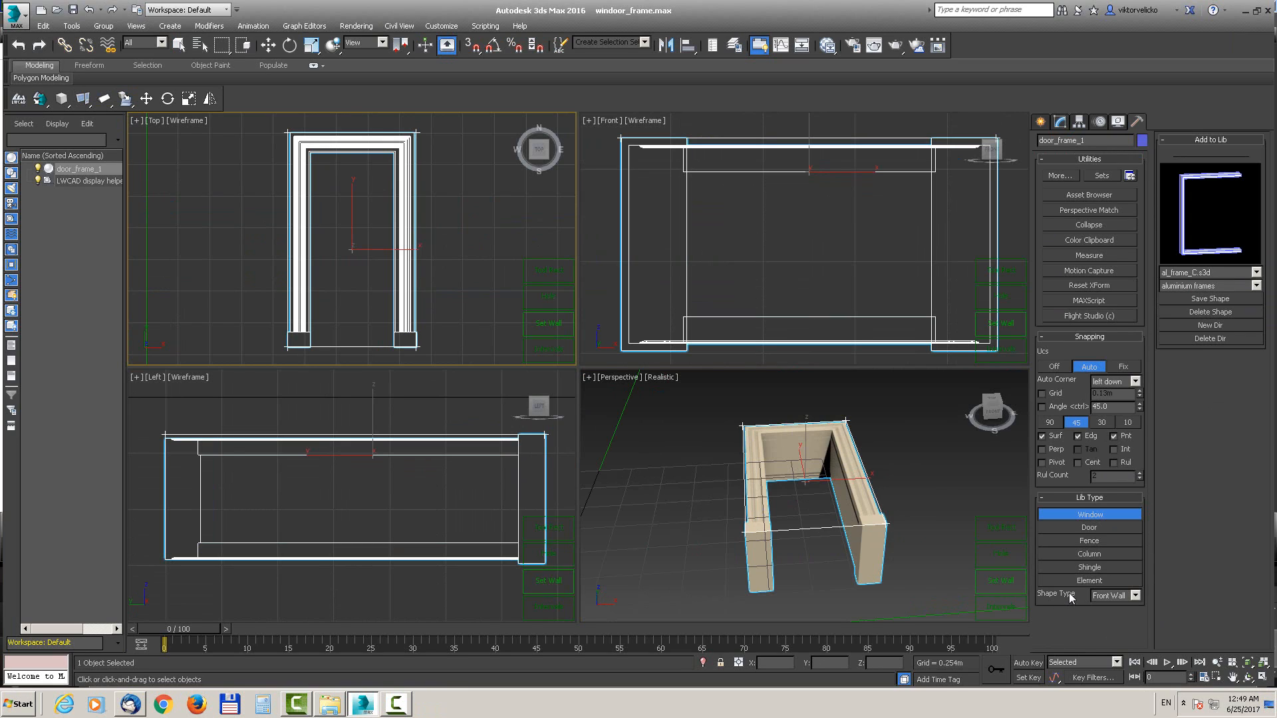
left_click(1134, 596)
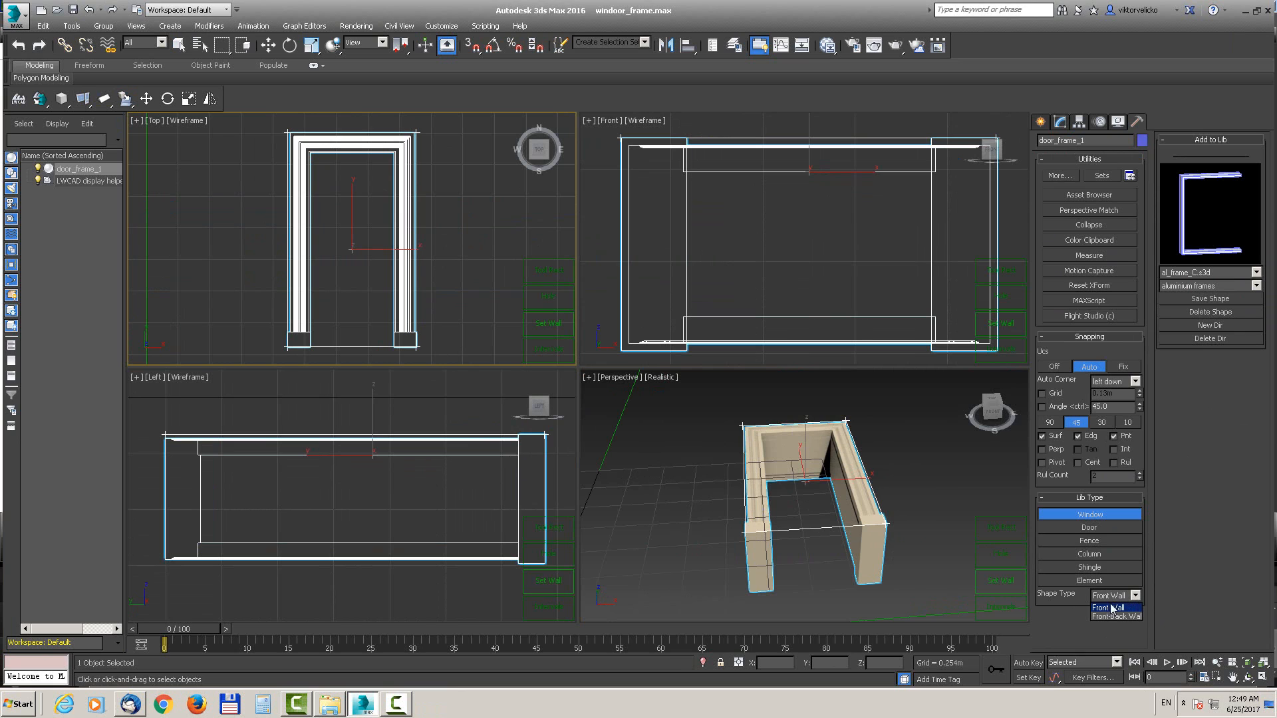
left_click(1111, 616)
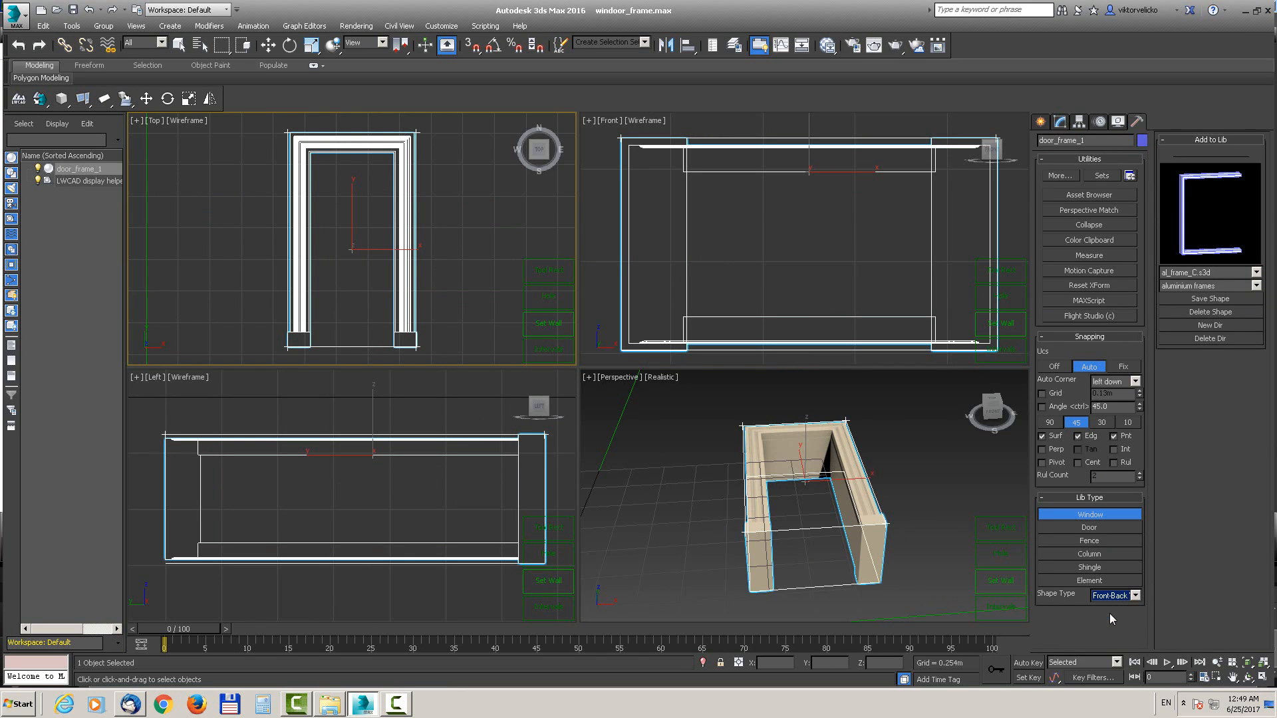
Step: Set the door frame's front and back wall lines in the Left view along the inner edges of its two casings
middle_click_drag(728, 565, 806, 565, "alt")
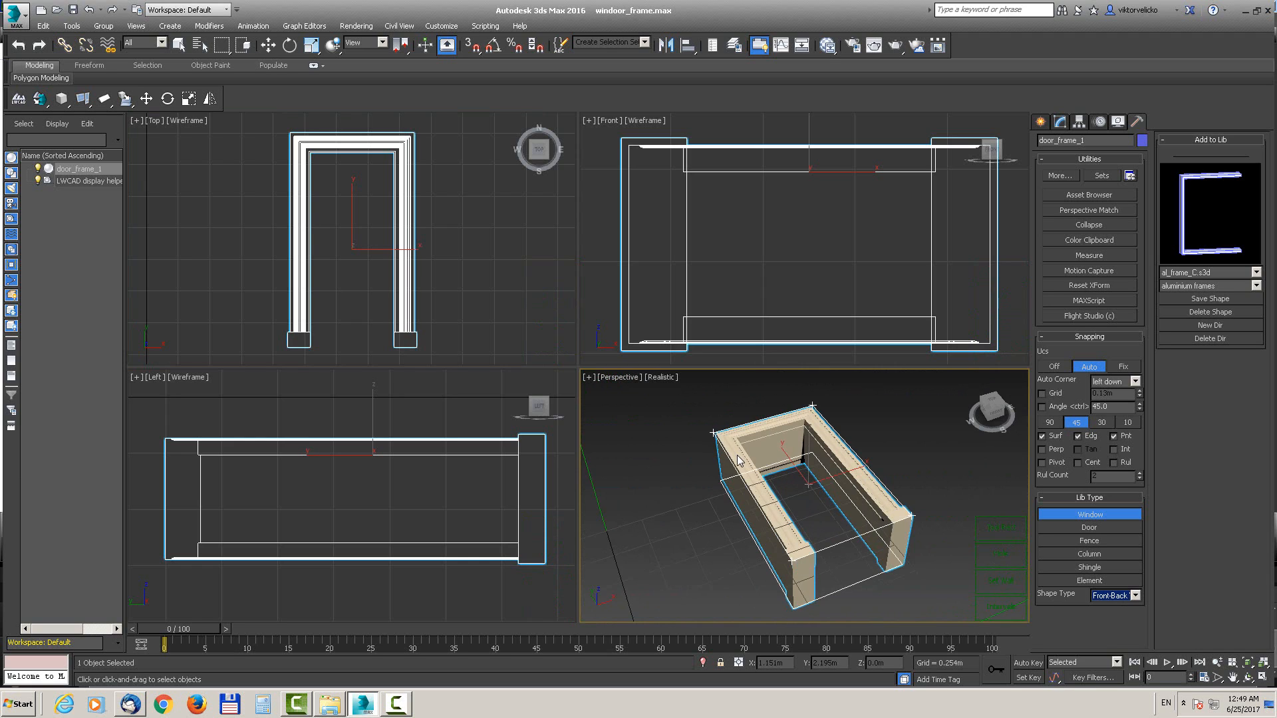
middle_click(453, 265)
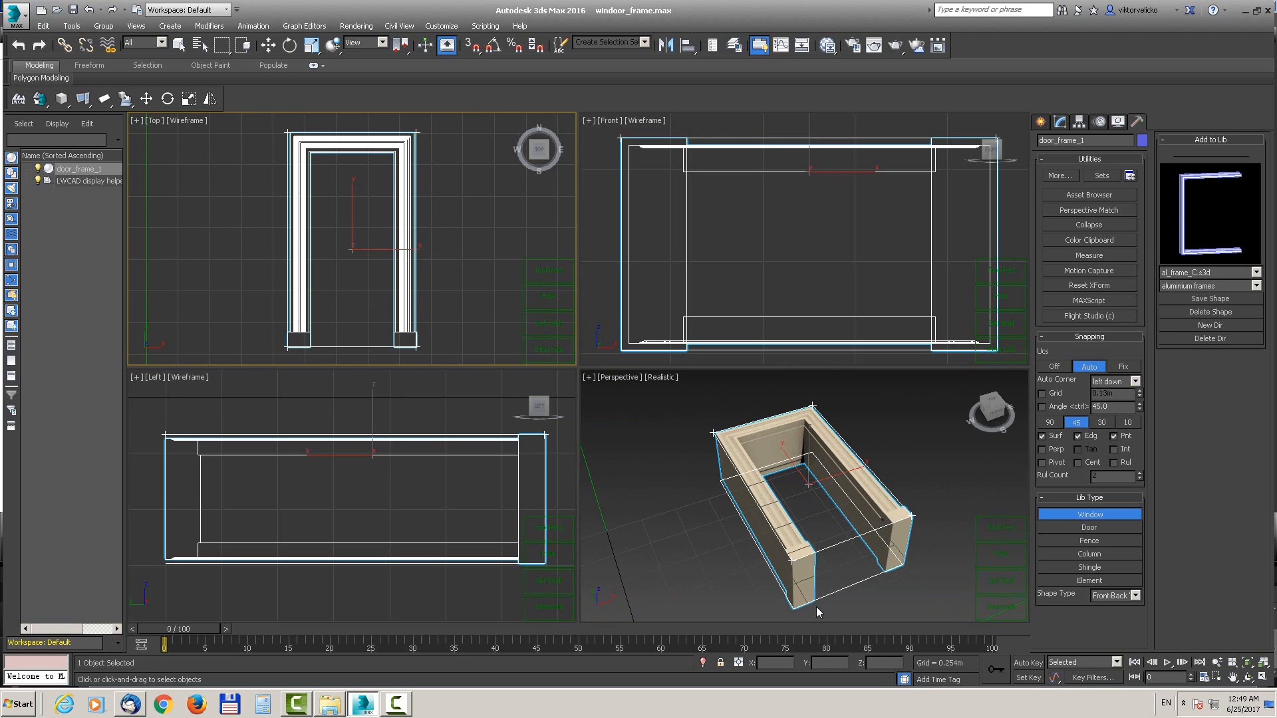
left_click(535, 324)
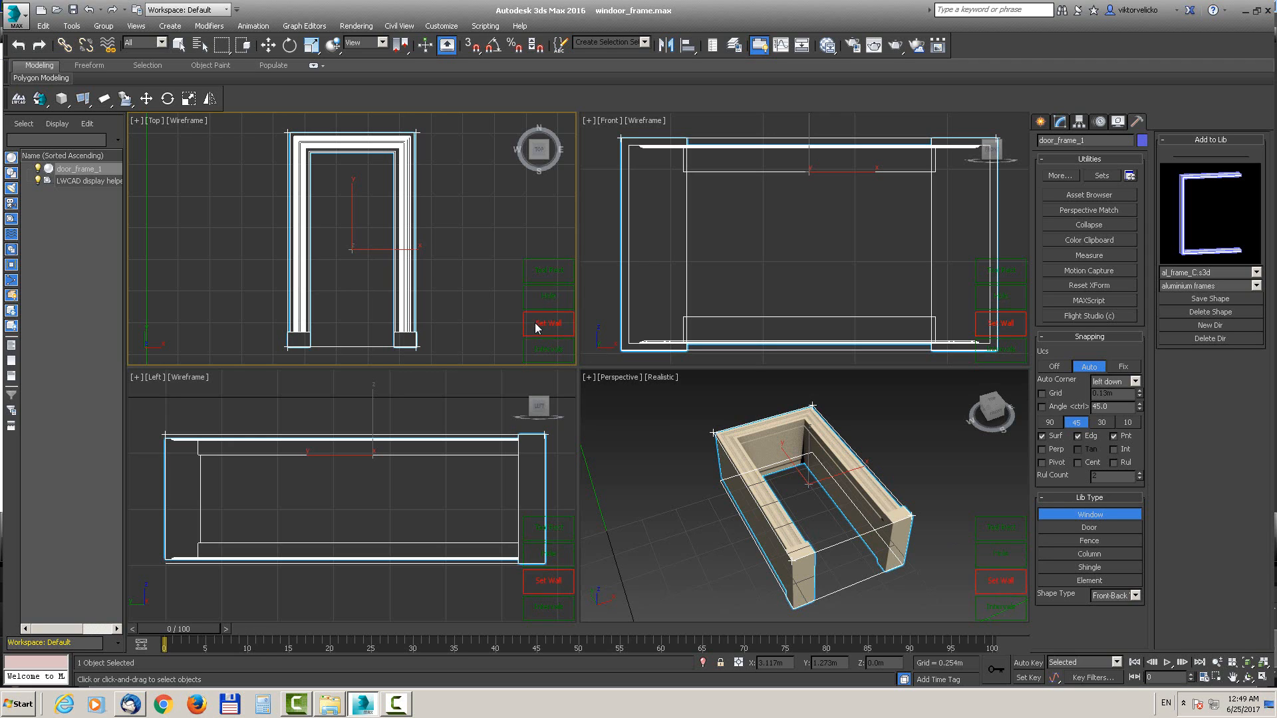
left_click(397, 507)
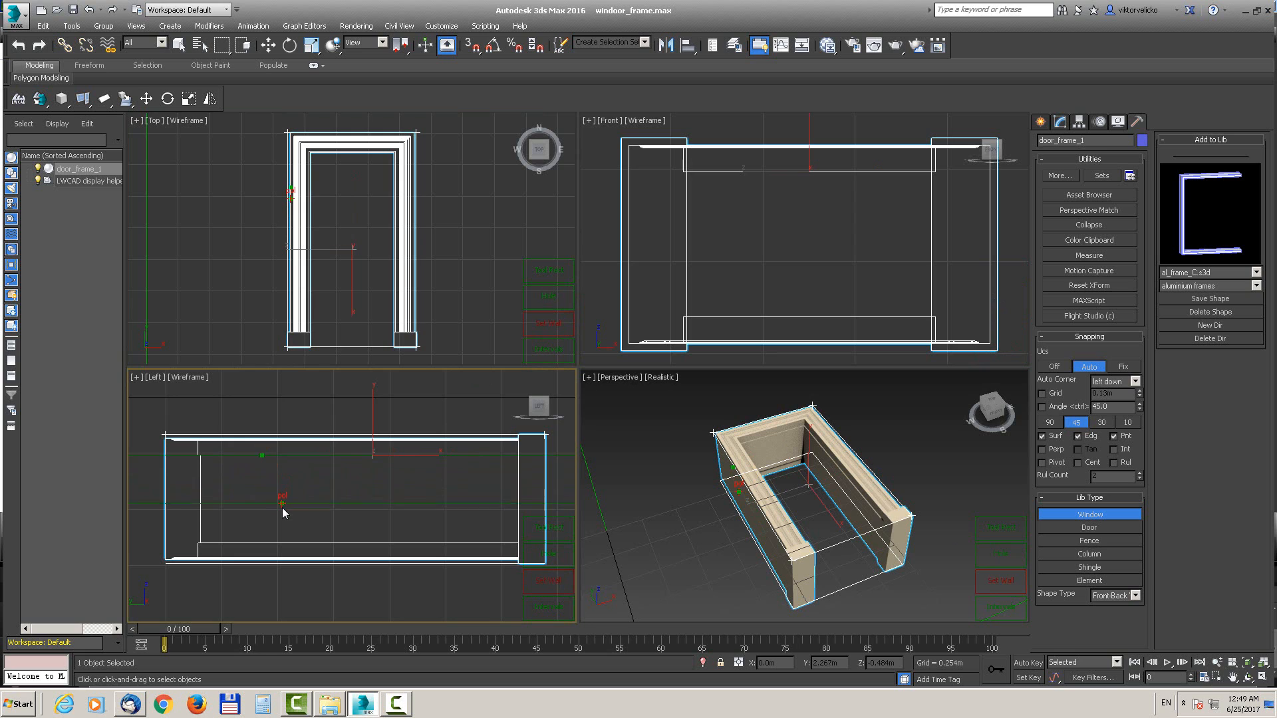
left_click(284, 545)
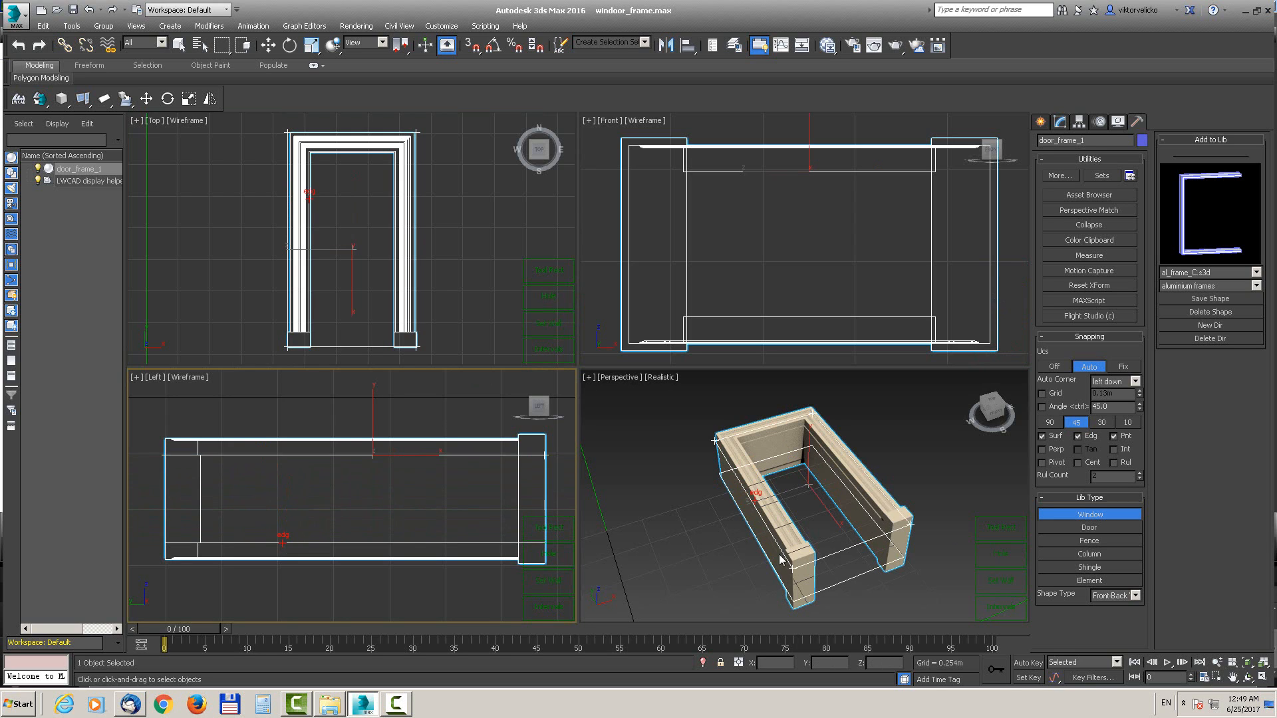
mouse_move(841, 577)
middle_mouse_down("alt")
mouse_move(811, 519)
mouse_move(859, 576)
middle_mouse_up("alt")
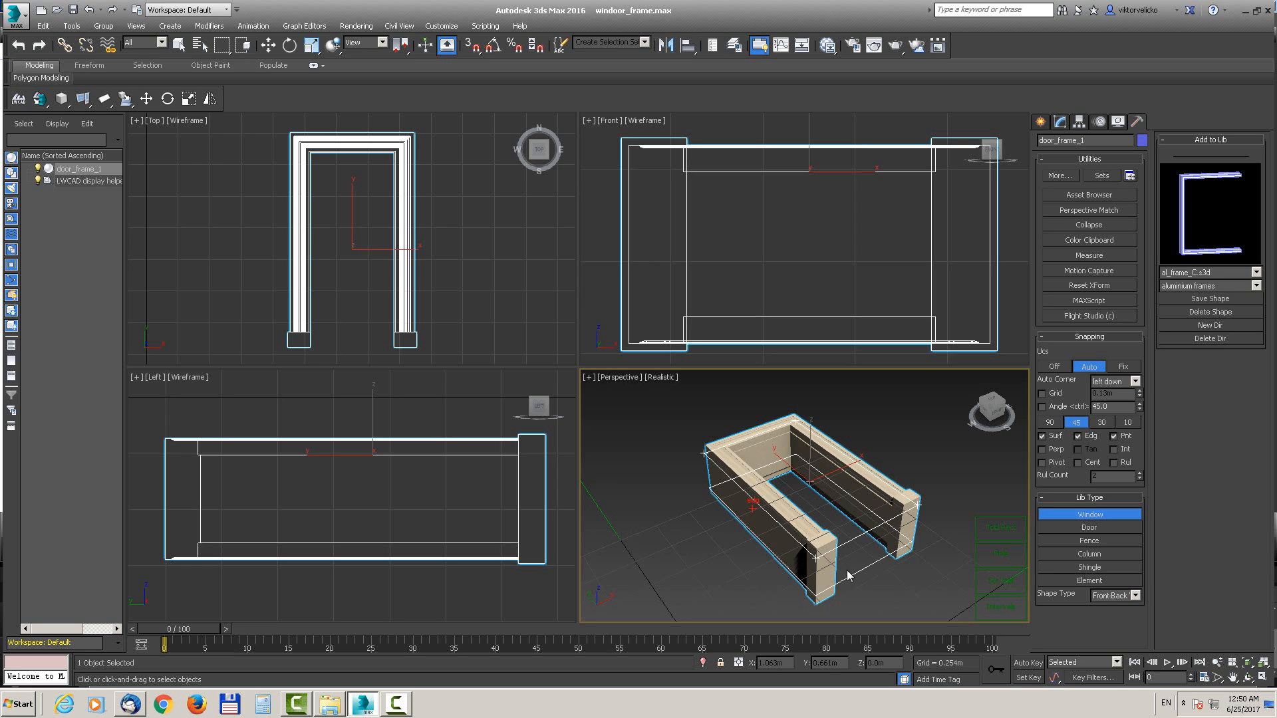
Step: Save the door frame shape to the test library under the name door_frame
left_click(1195, 287)
left_click(1182, 285)
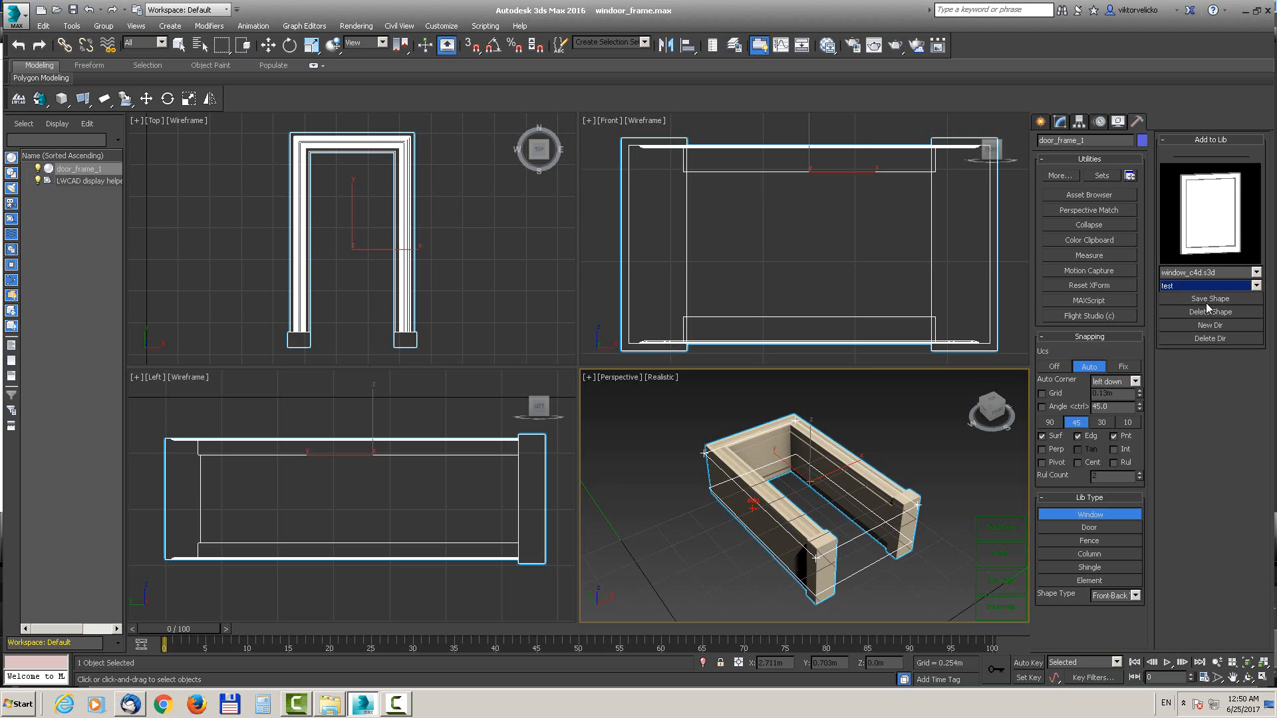
left_click(1206, 299)
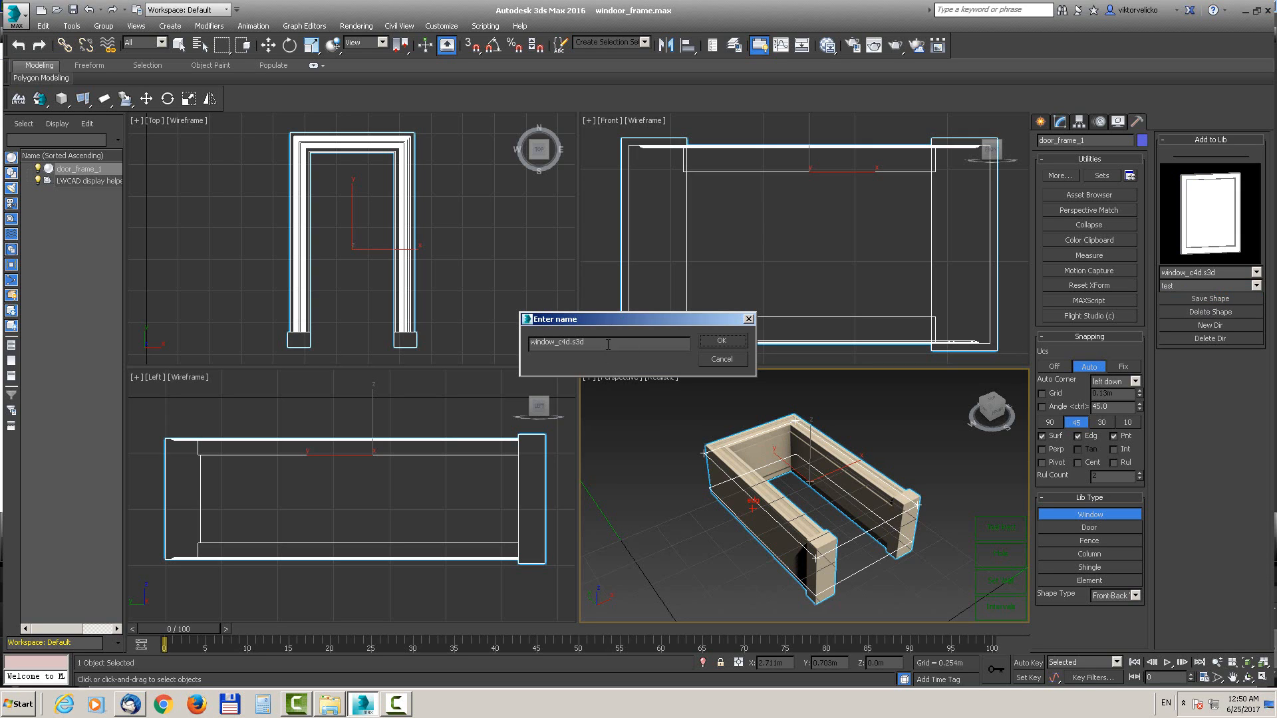
left_click_drag(608, 344, 401, 295)
type("door_frame")
left_click(714, 343)
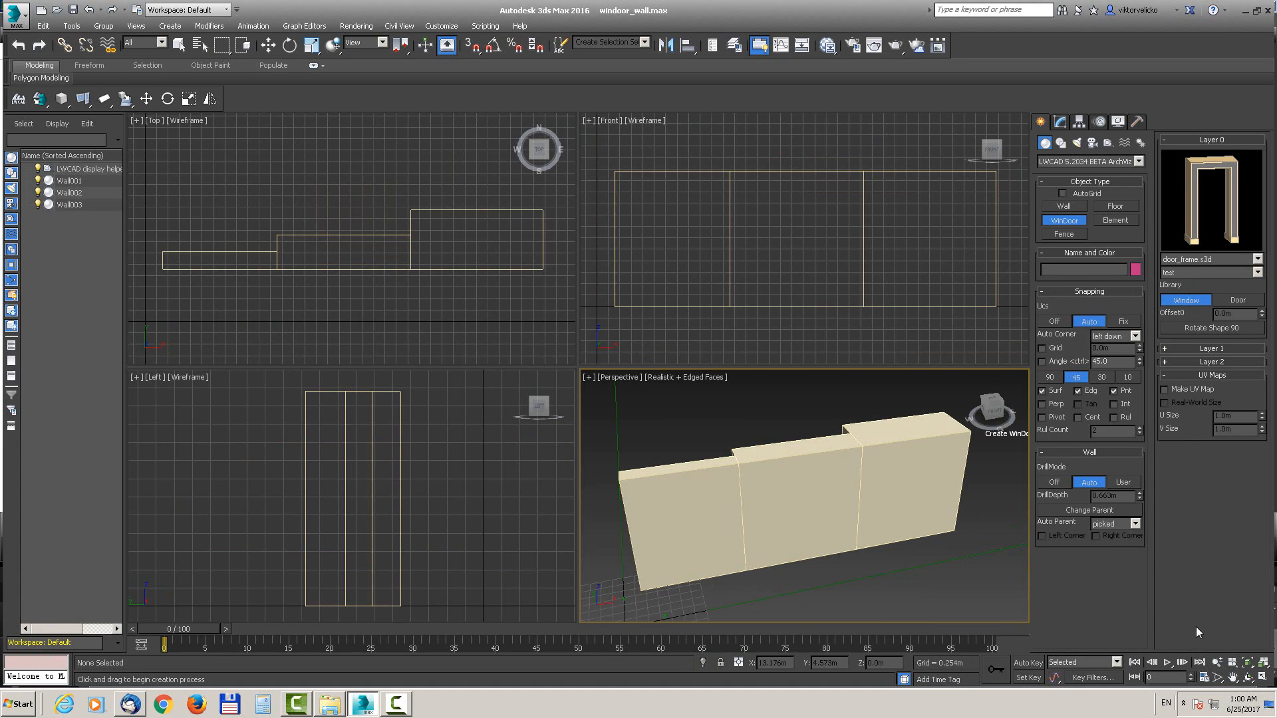
Step: Place a door_frame.s3d WinDoor in each of Wall001, Wall002 and Wall003, reaching down to the wall base
left_click(661, 492)
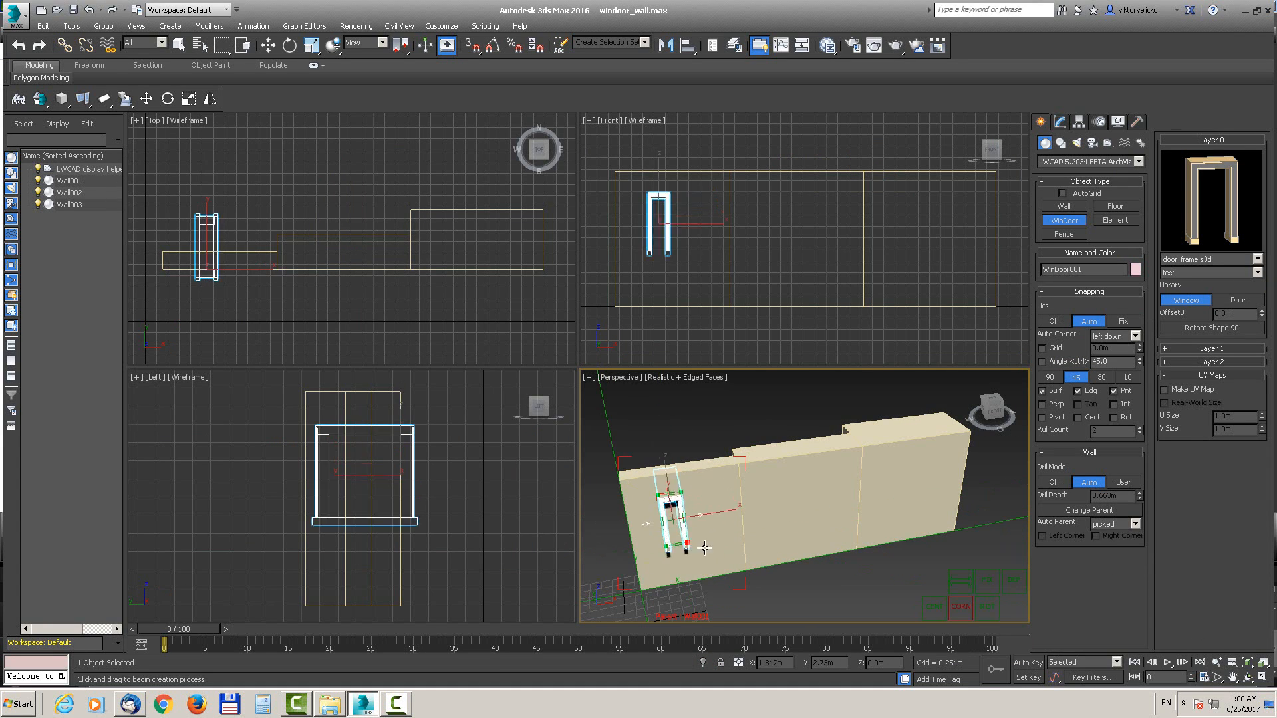
left_click_drag(705, 548, 728, 575)
right_click(727, 575)
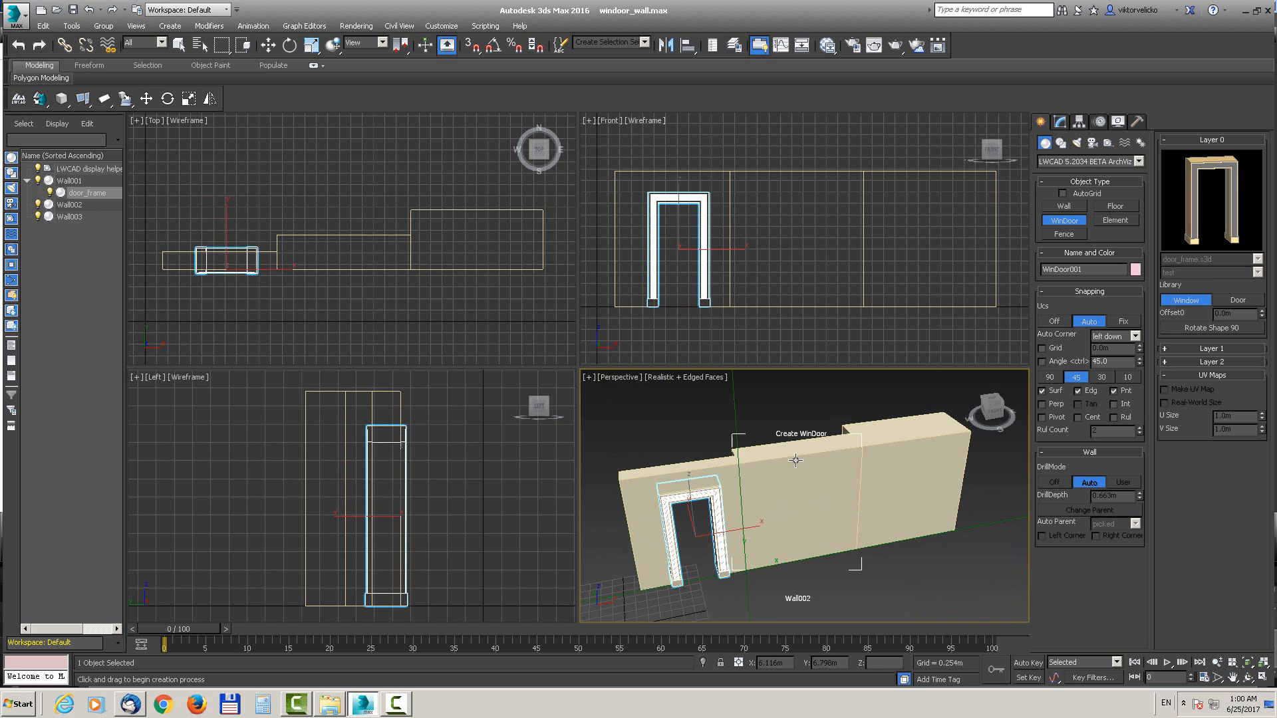
left_click_drag(766, 475, 836, 556)
right_click(836, 556)
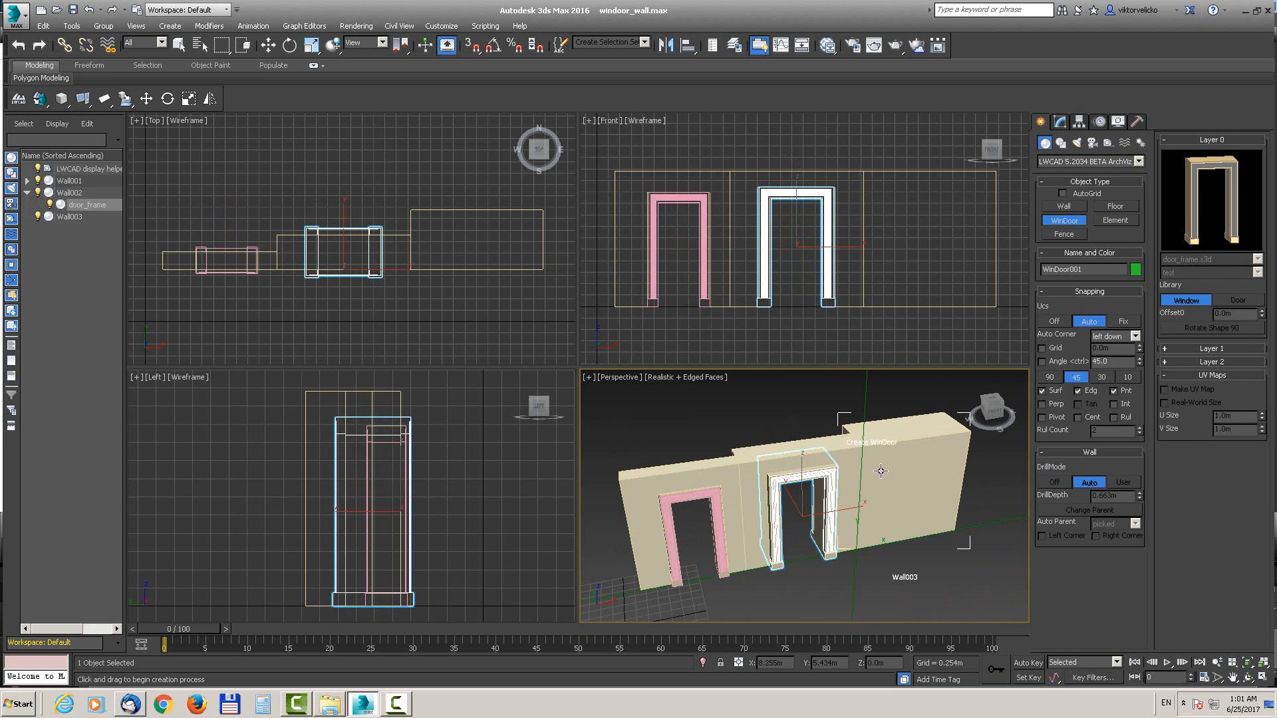
left_click_drag(880, 471, 939, 530)
right_click(939, 531)
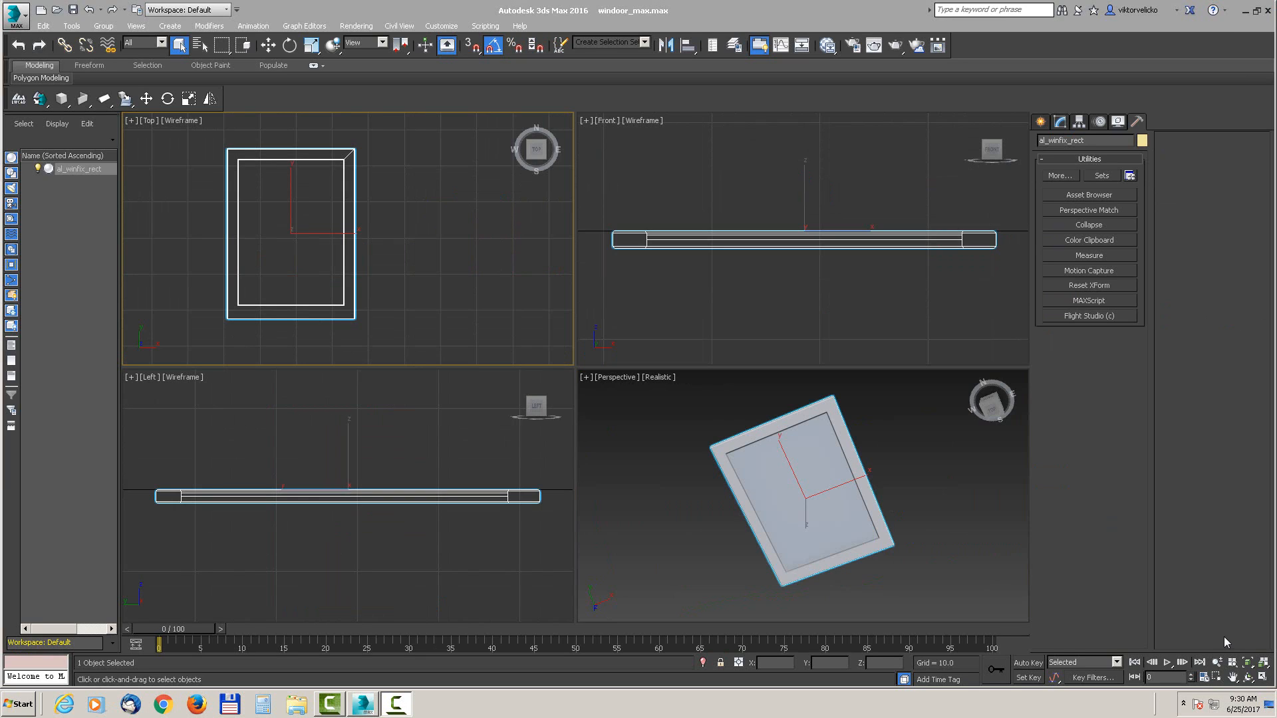
Step: Start adding the al_winfix_rect window to the library from the Top view and turn on its interval editing
left_click_drag(457, 164, 133, 253)
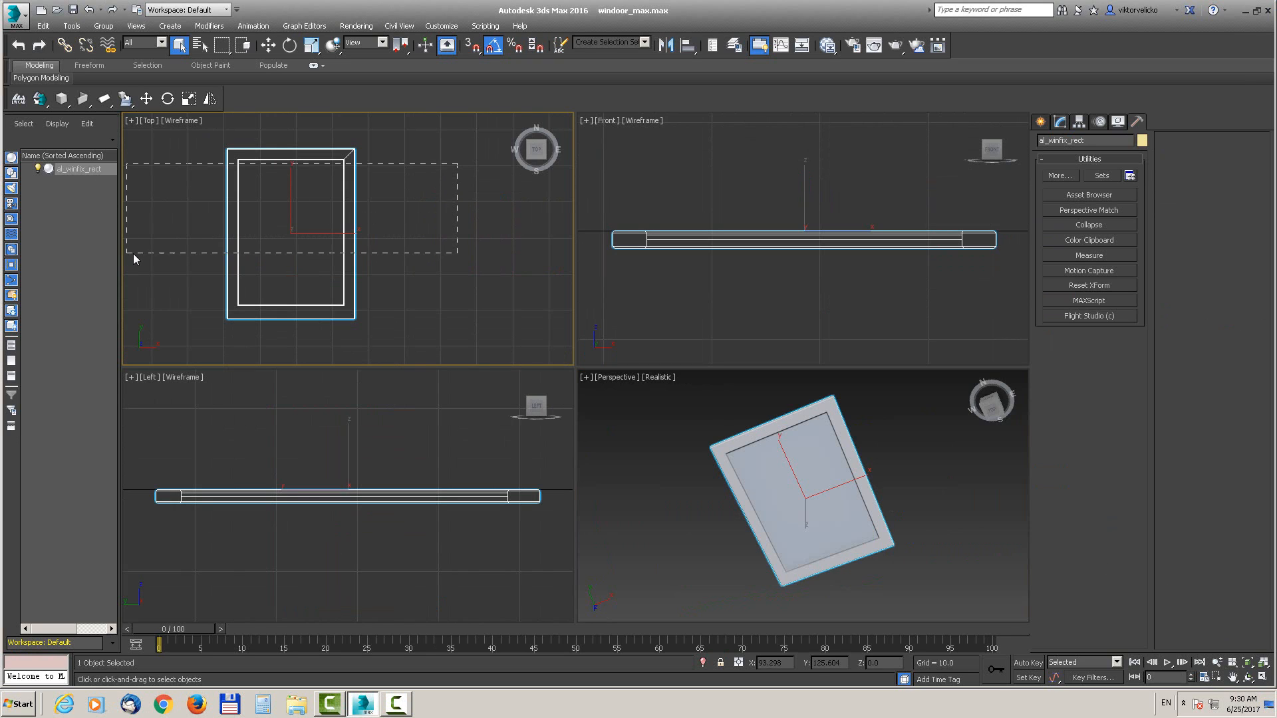
left_click(123, 99)
left_click(454, 251)
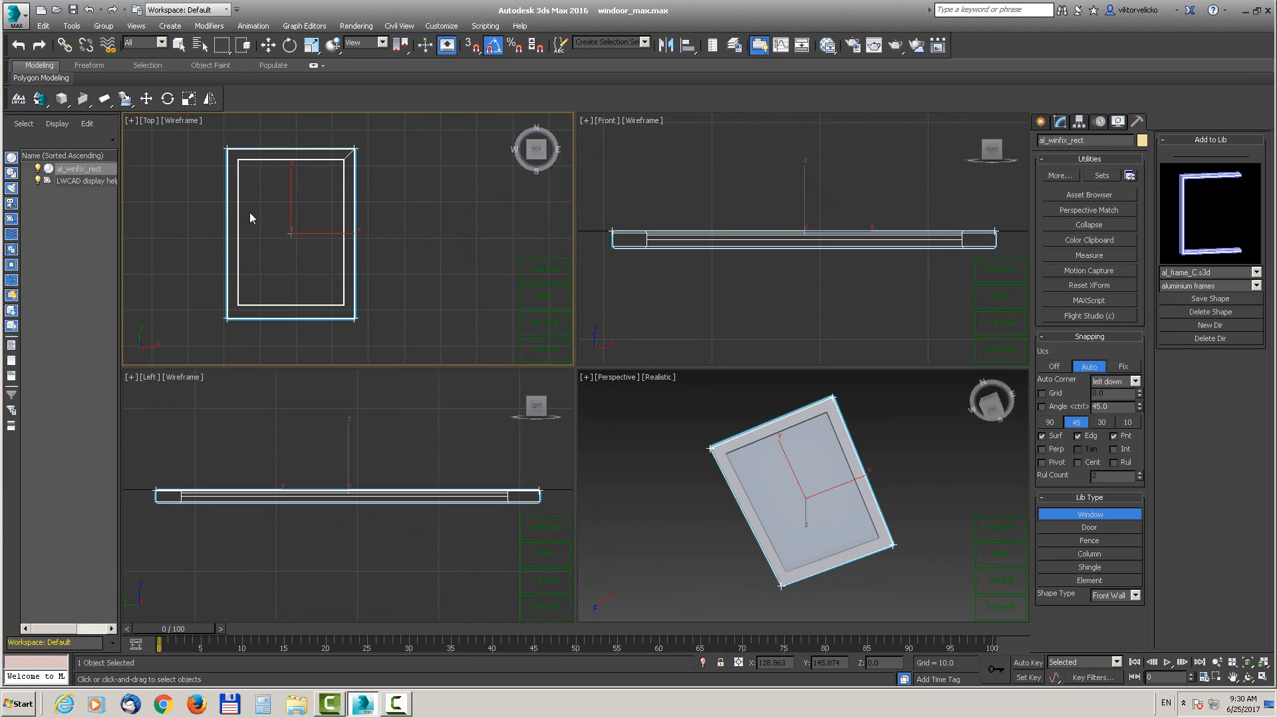
left_click(540, 352)
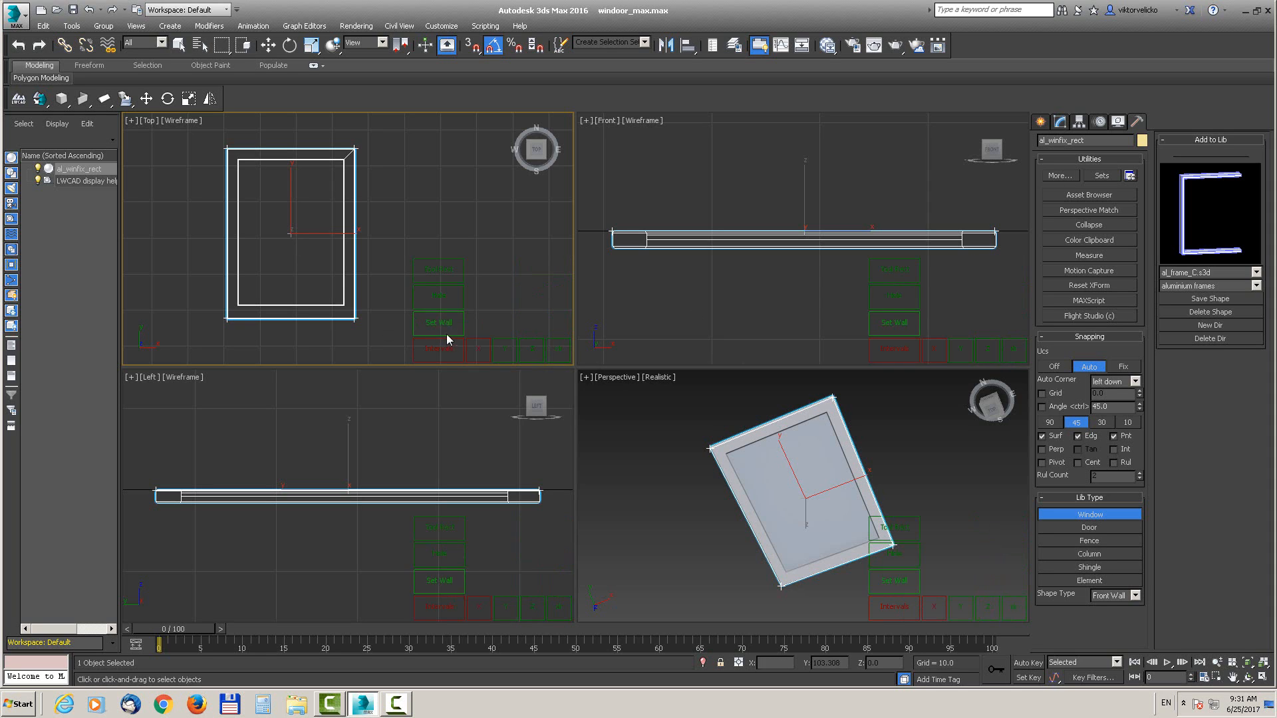
Step: Set the window's X intervals across both vertical frame members and its Y intervals across the lower and upper frame members
left_click(503, 351)
left_click(480, 347)
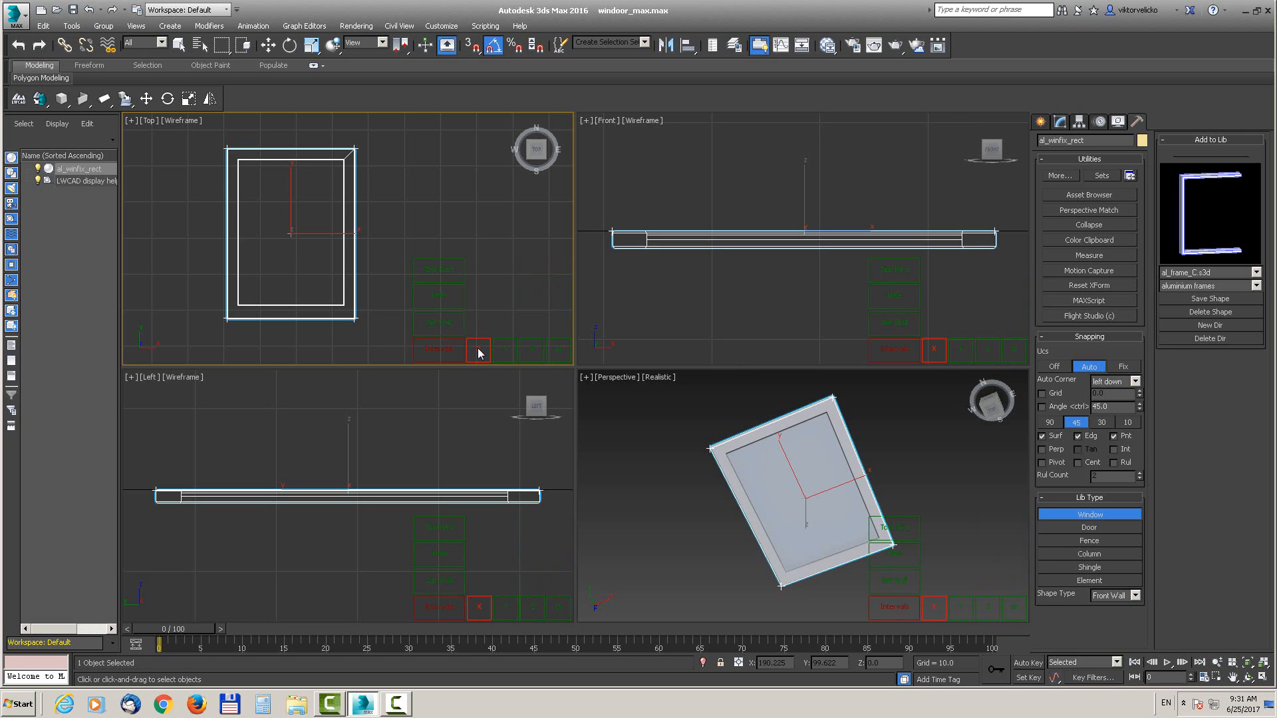
left_click(480, 351)
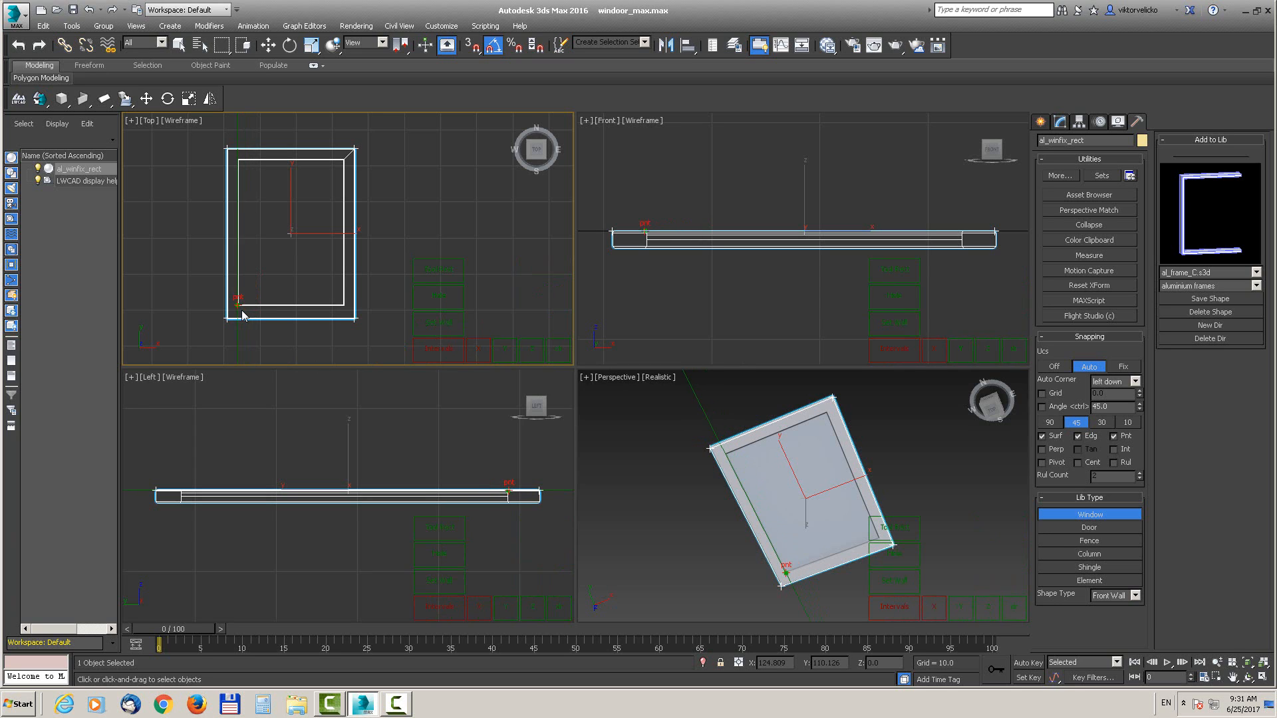
left_click(203, 308)
left_click(226, 323)
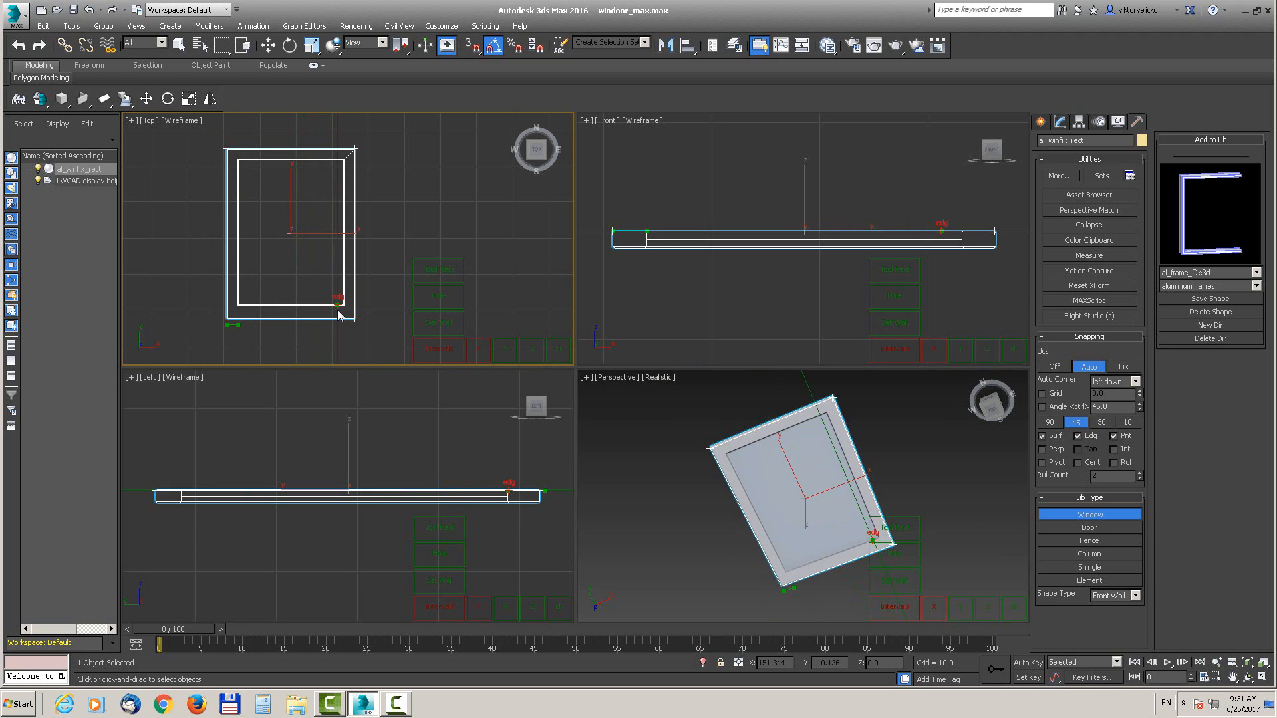
left_click(356, 320)
left_click(504, 350)
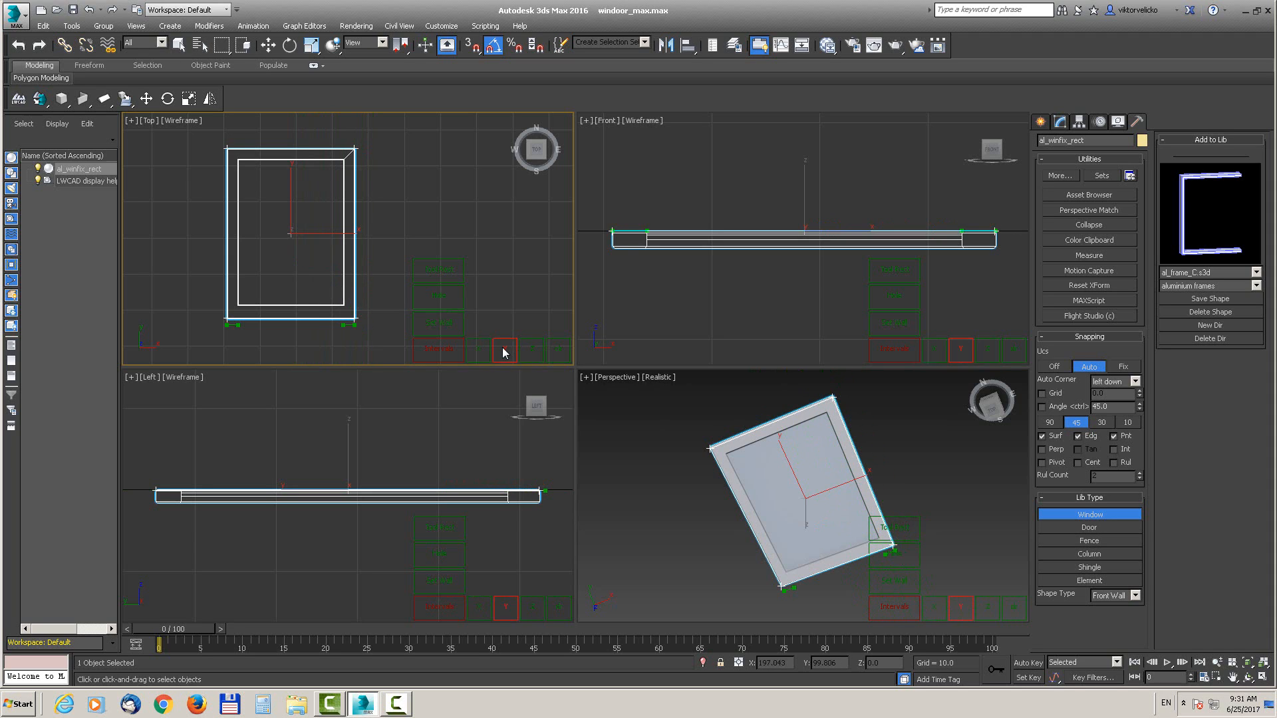
left_click(250, 310)
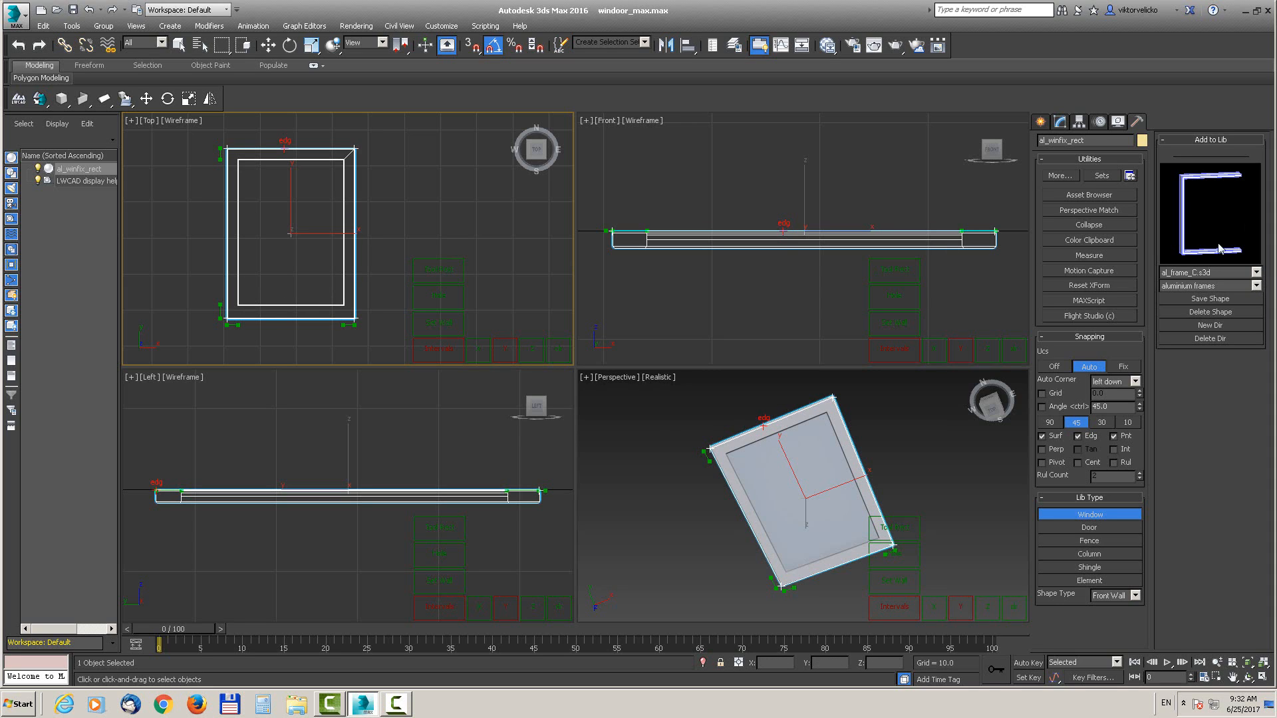
Step: Save the window shape to the test library under the name window_intervals
left_click(1206, 286)
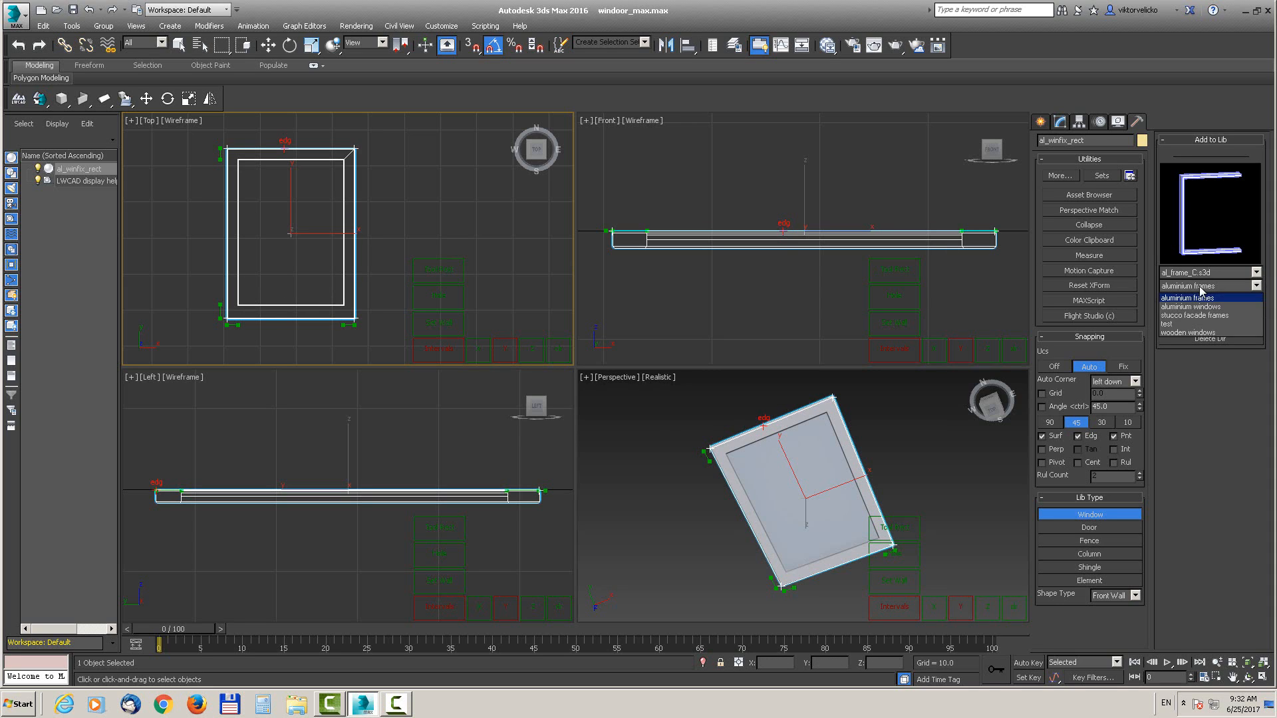
left_click(1187, 324)
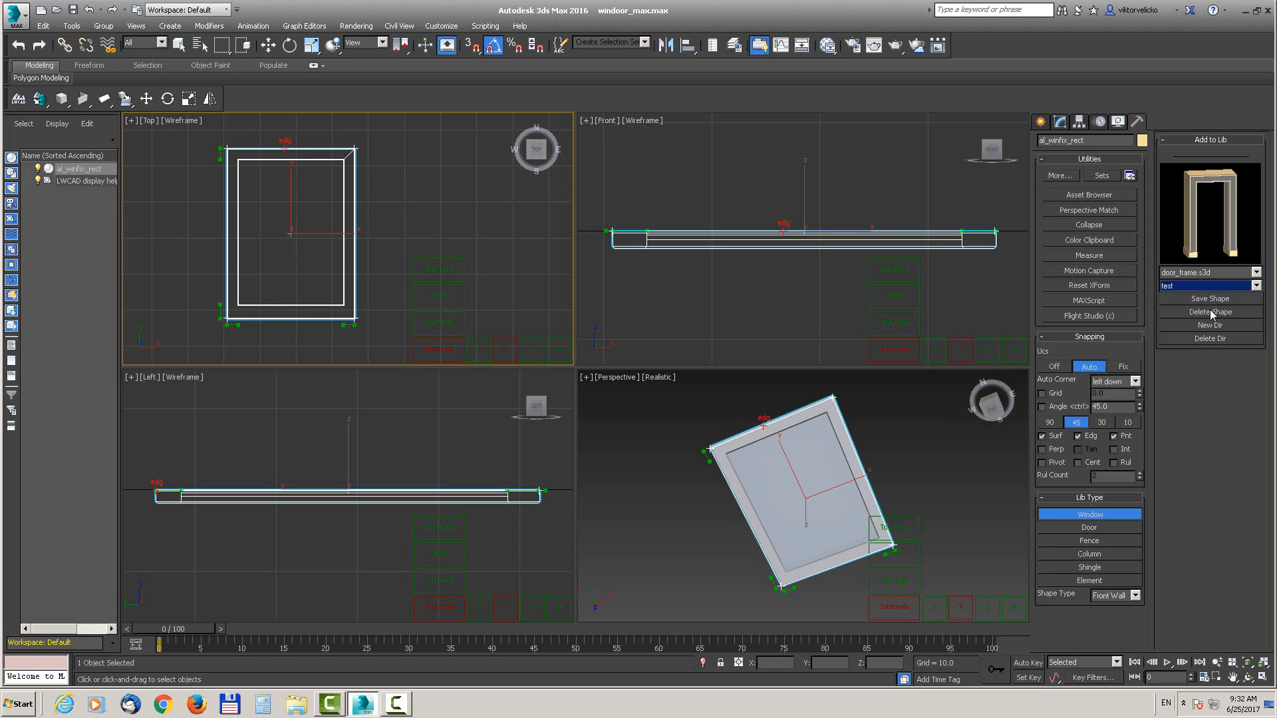
left_click(1210, 300)
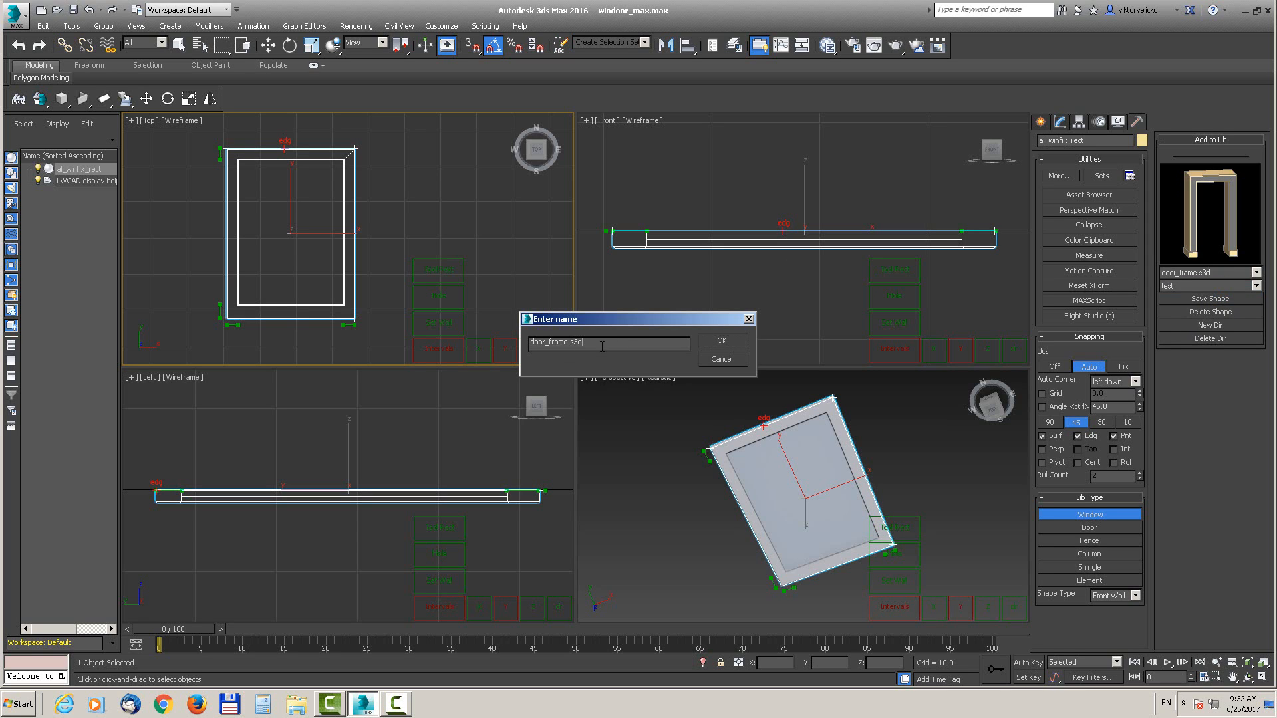
left_click_drag(601, 346, 460, 298)
type("window_intervals")
left_click(729, 342)
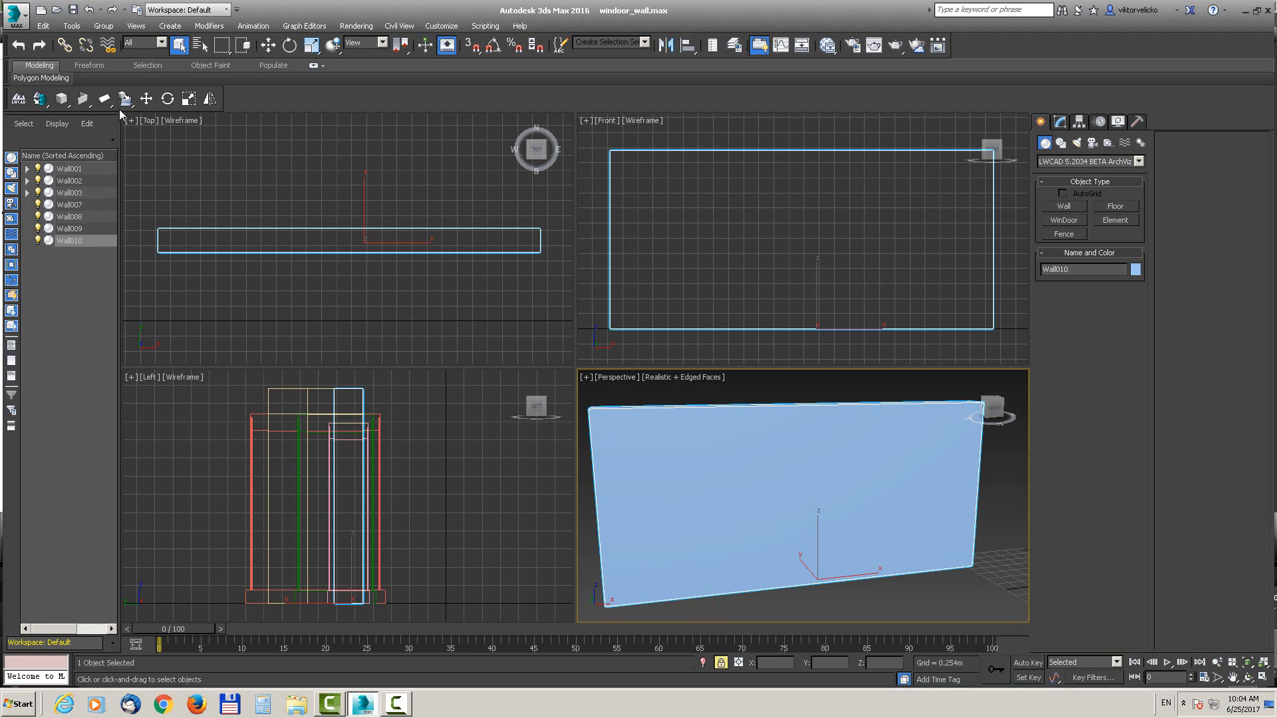
Step: Place a window_max.s3d WinDoor in Wall010 as a wide opening across the middle of the wall
left_click_drag(84, 103, 80, 159)
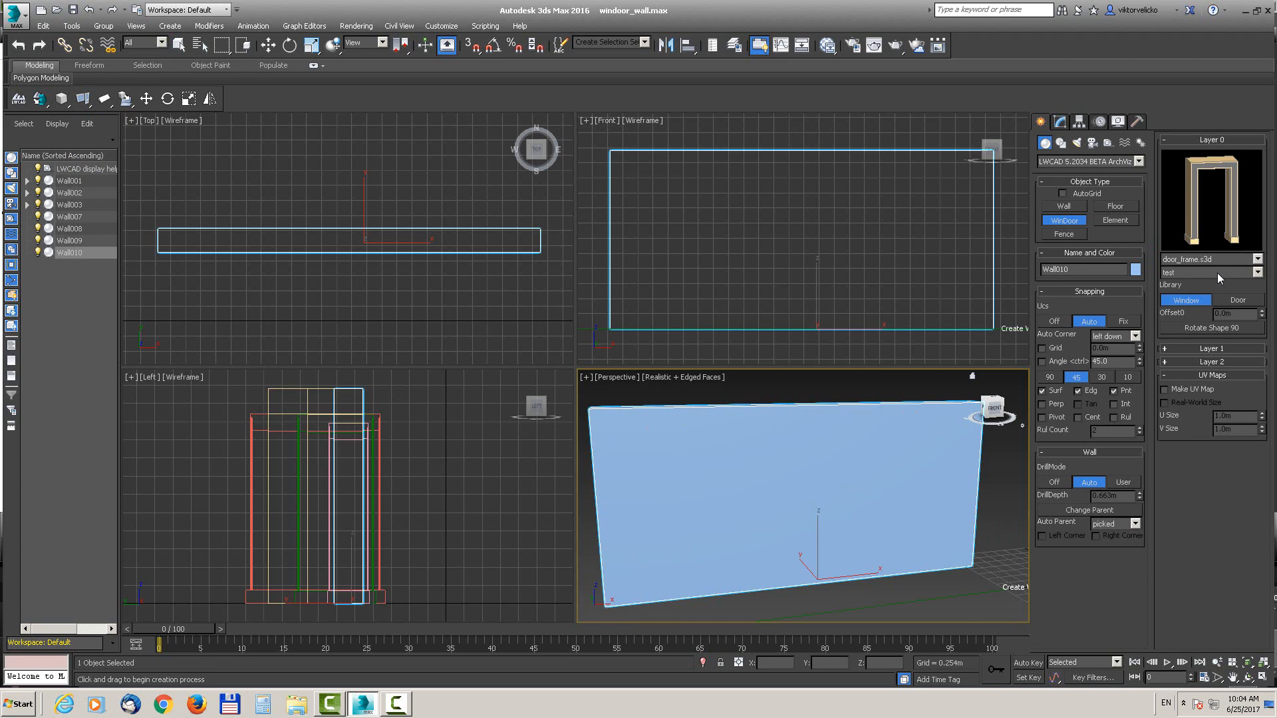
left_click(1211, 260)
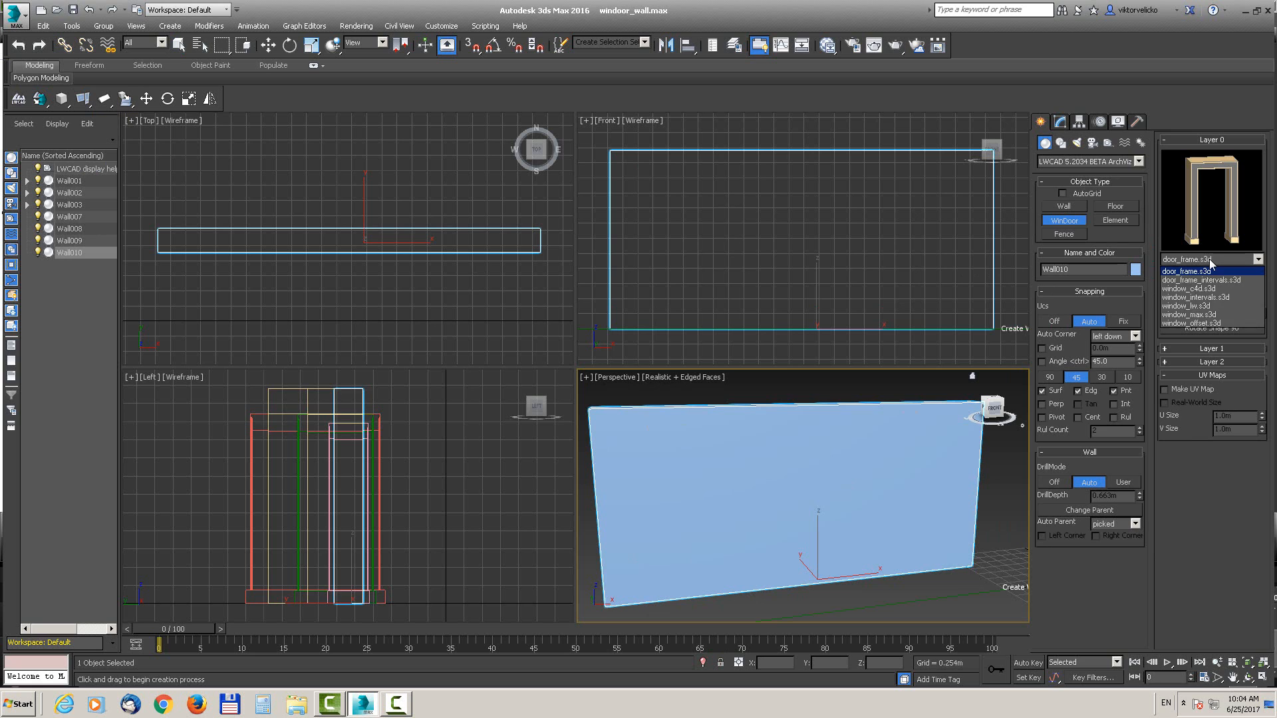
left_click(1188, 314)
left_click_drag(661, 446, 908, 538)
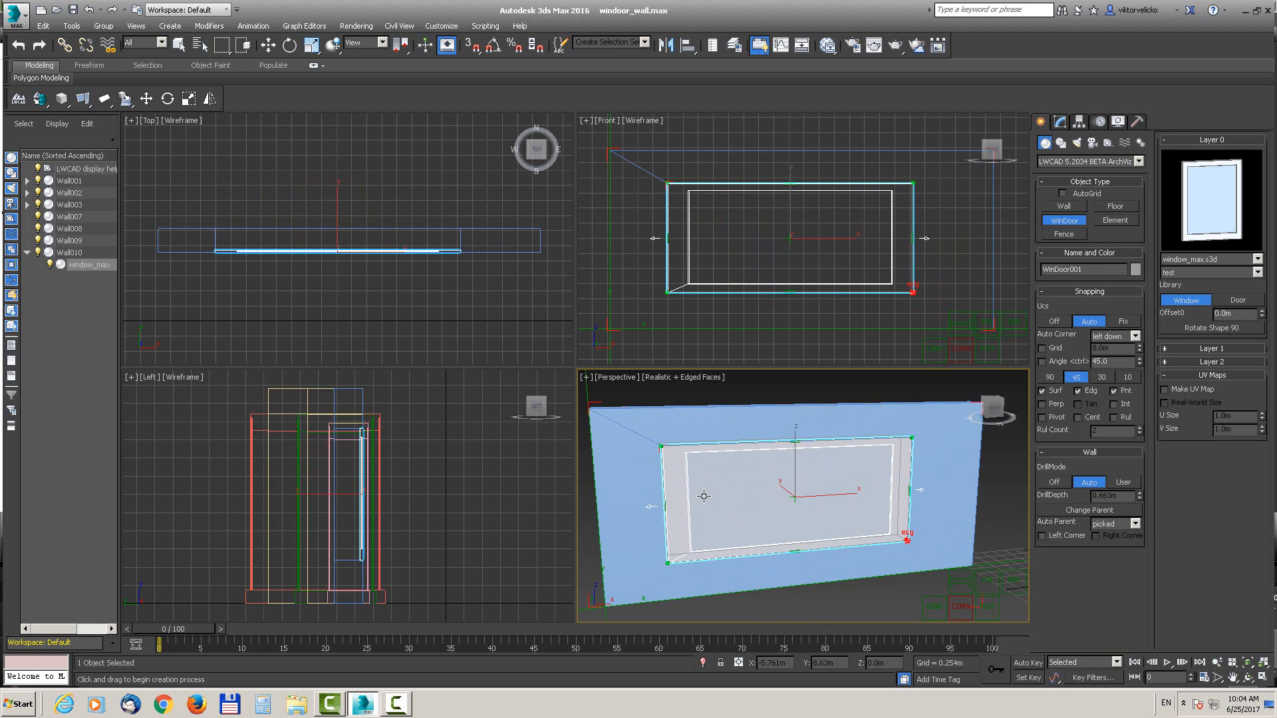
Step: Switch the placed window's shape to window_intervals.s3d and shrink it by its corner points to a narrow opening
left_click(1176, 259)
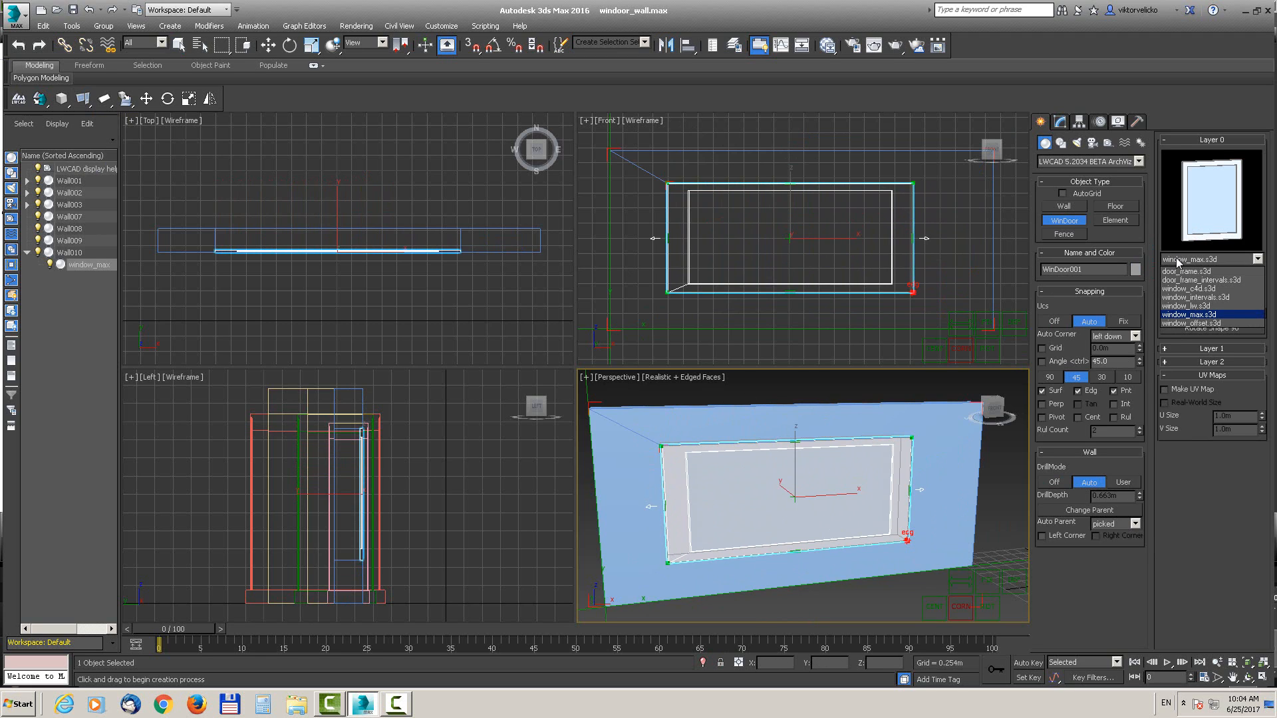
left_click(1197, 299)
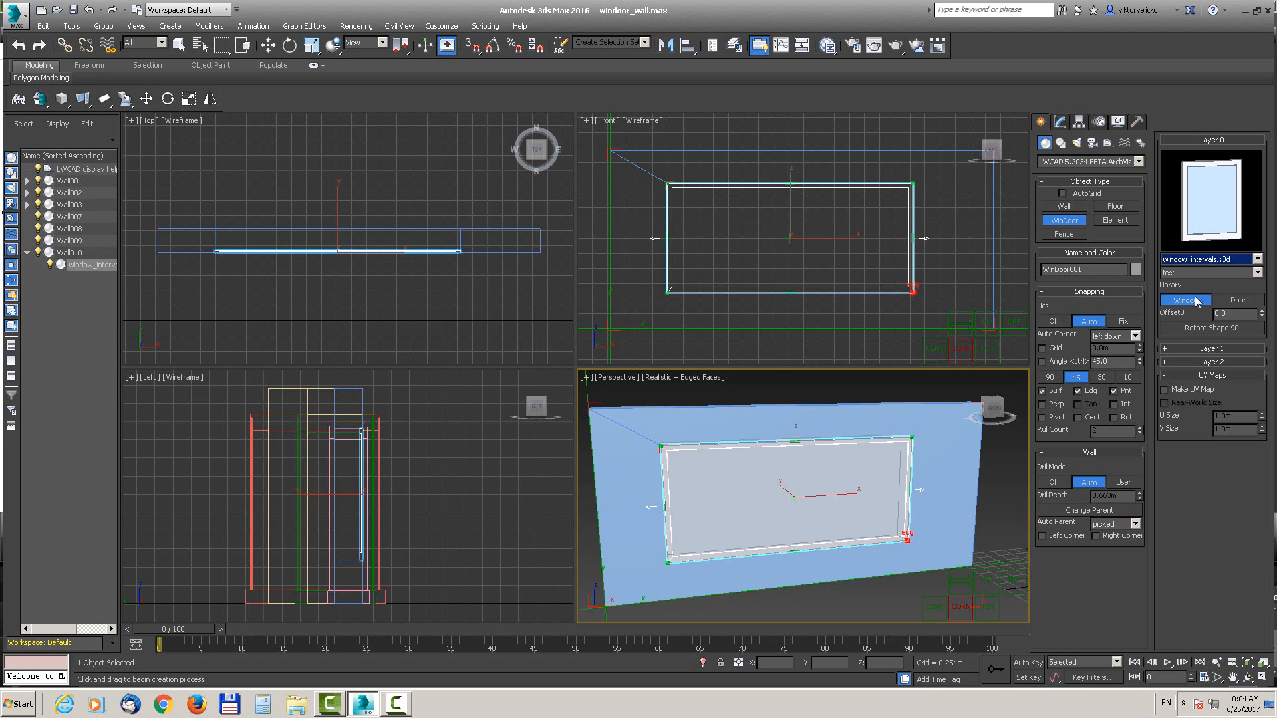
left_click_drag(906, 542, 792, 539)
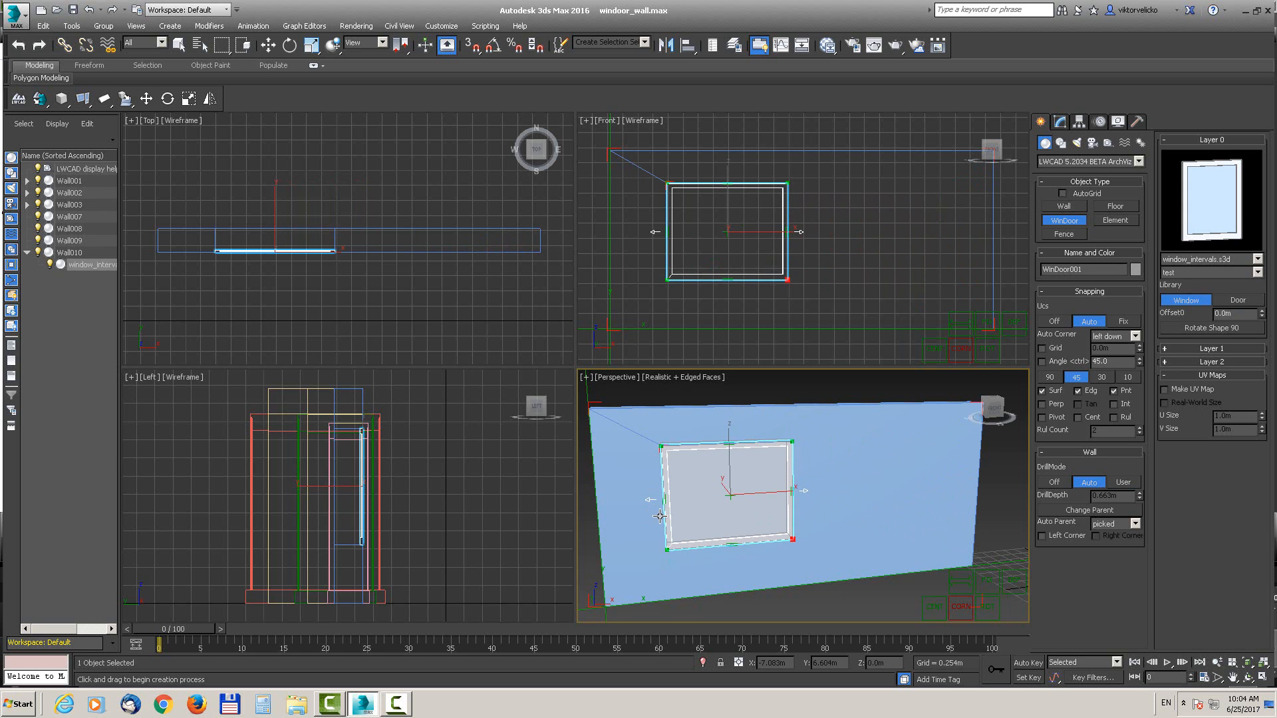
left_click_drag(794, 545, 767, 549)
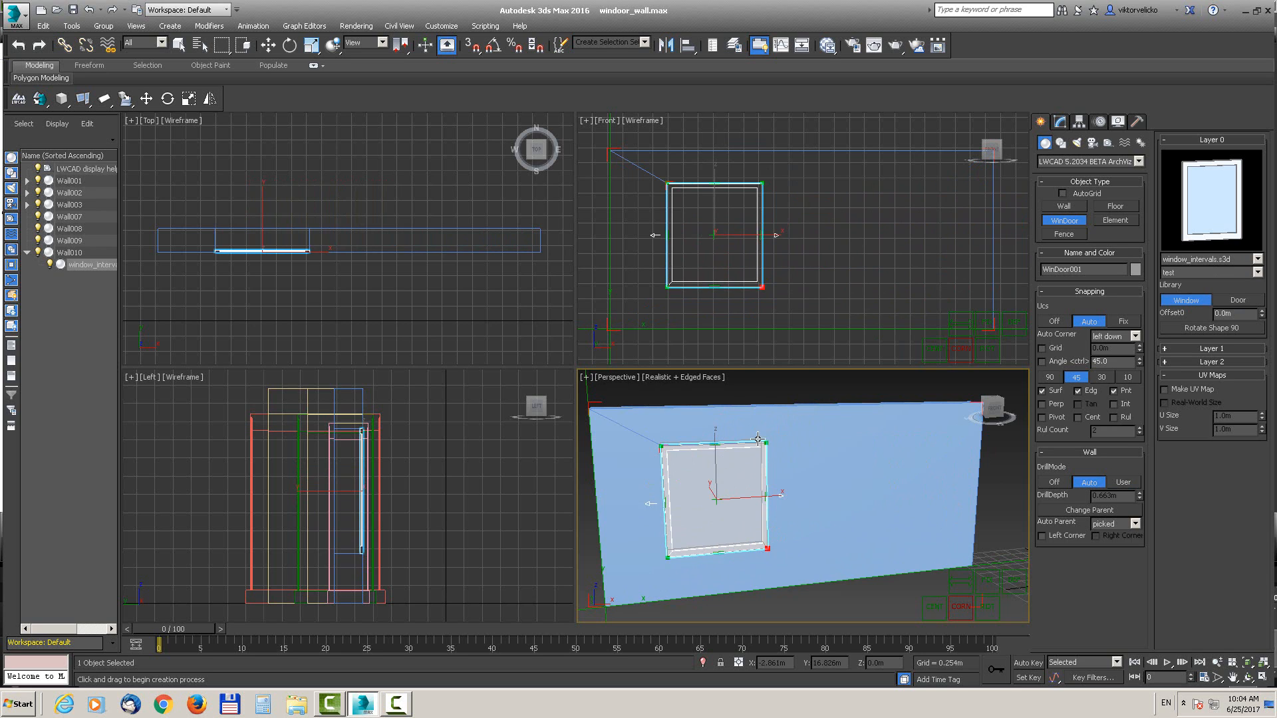
left_click_drag(766, 445, 712, 444)
right_click(980, 459)
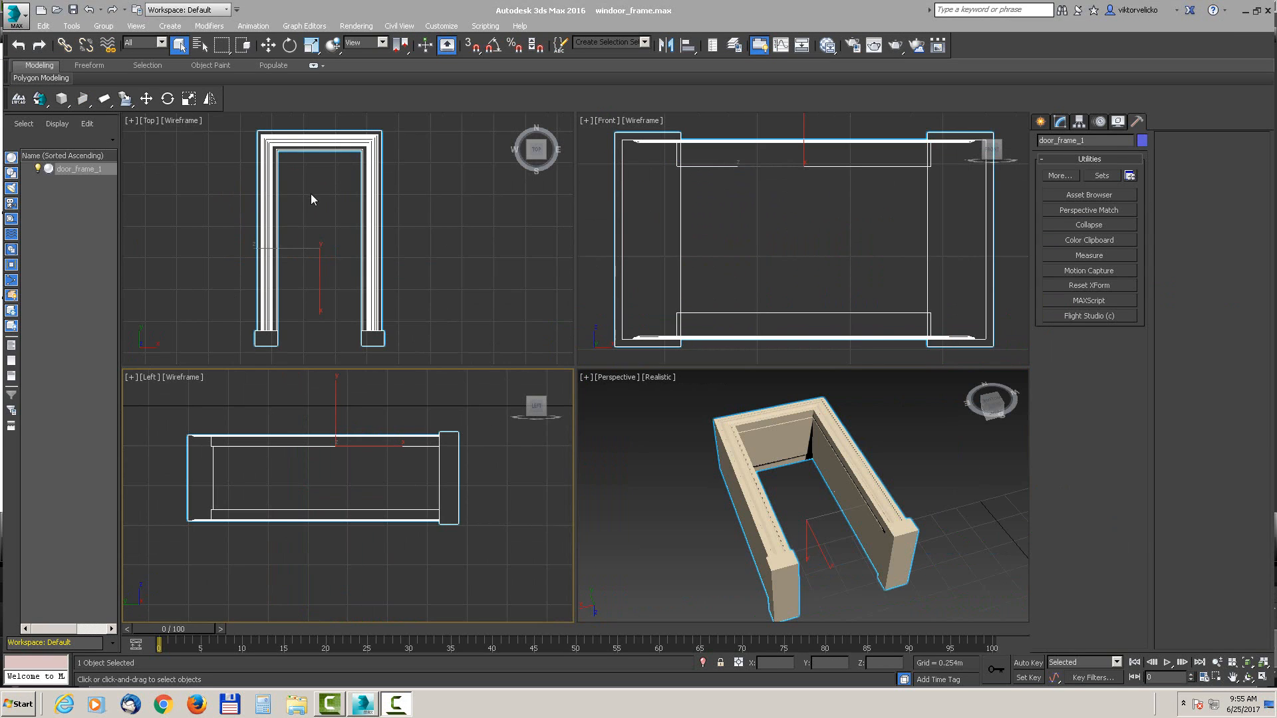
Step: Start adding door_frame_1 to the library as a Front-Back Wall shape and set its front and back wall lines in the Left view
left_click(68, 169)
left_click(123, 99)
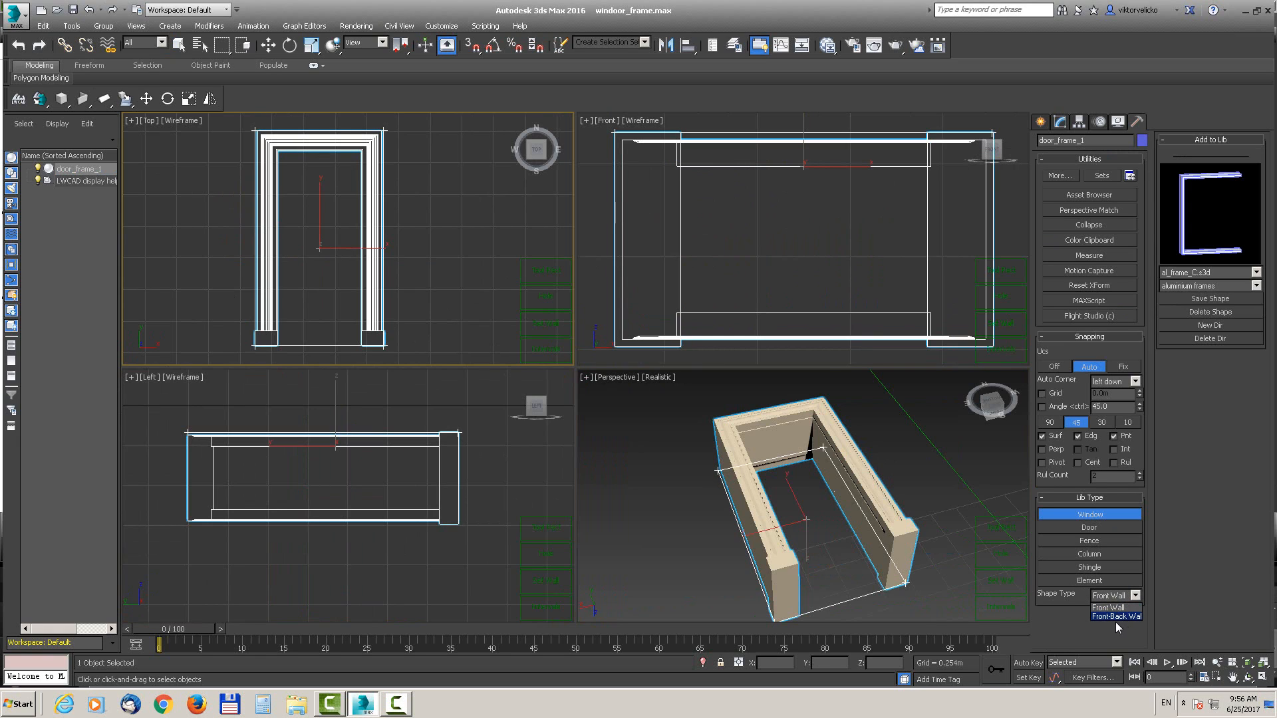
left_click(1116, 616)
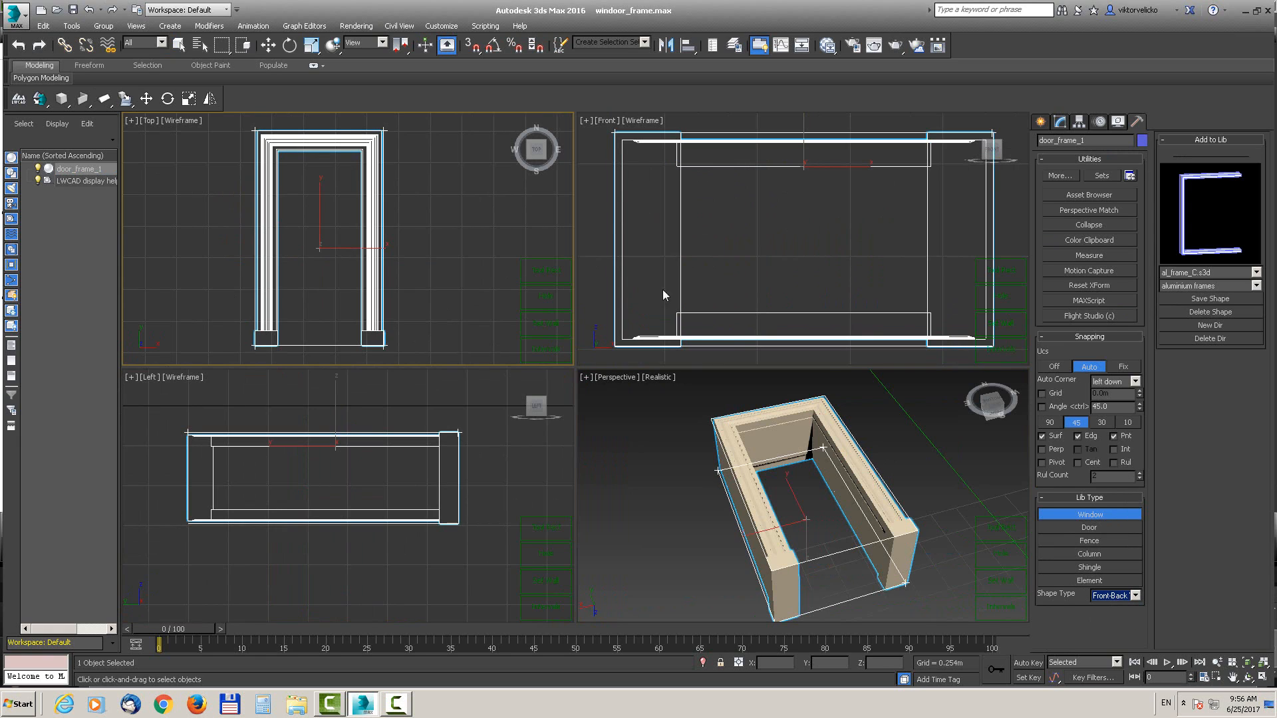
left_click(546, 323)
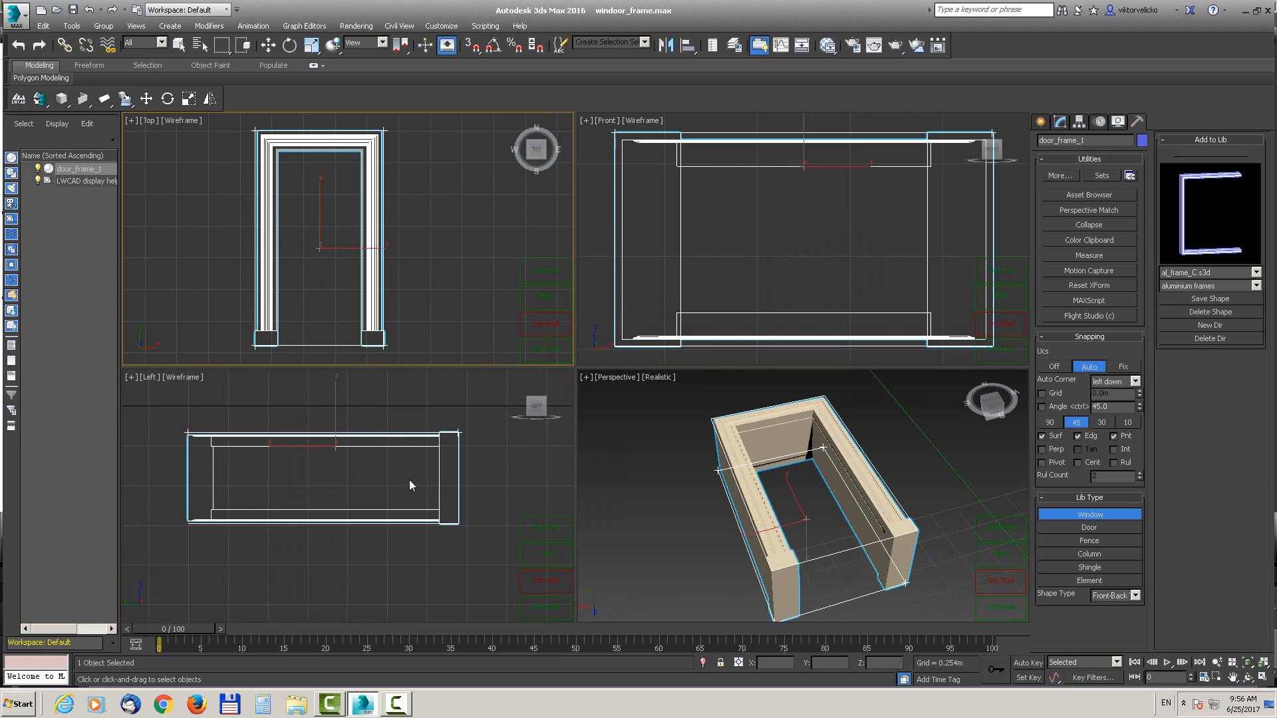
left_click(384, 510)
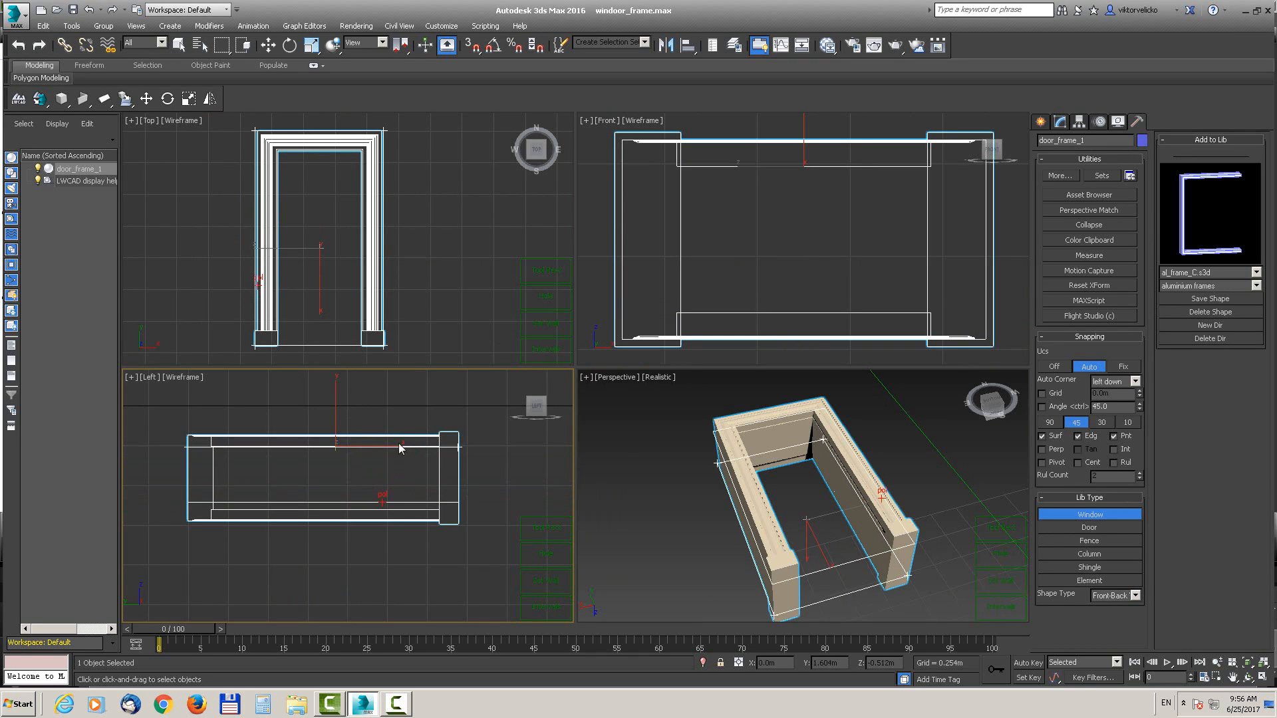
Step: Set the door frame's X and Y intervals in the Top view and its Z intervals along the casing depths in the Left view
left_click(552, 350)
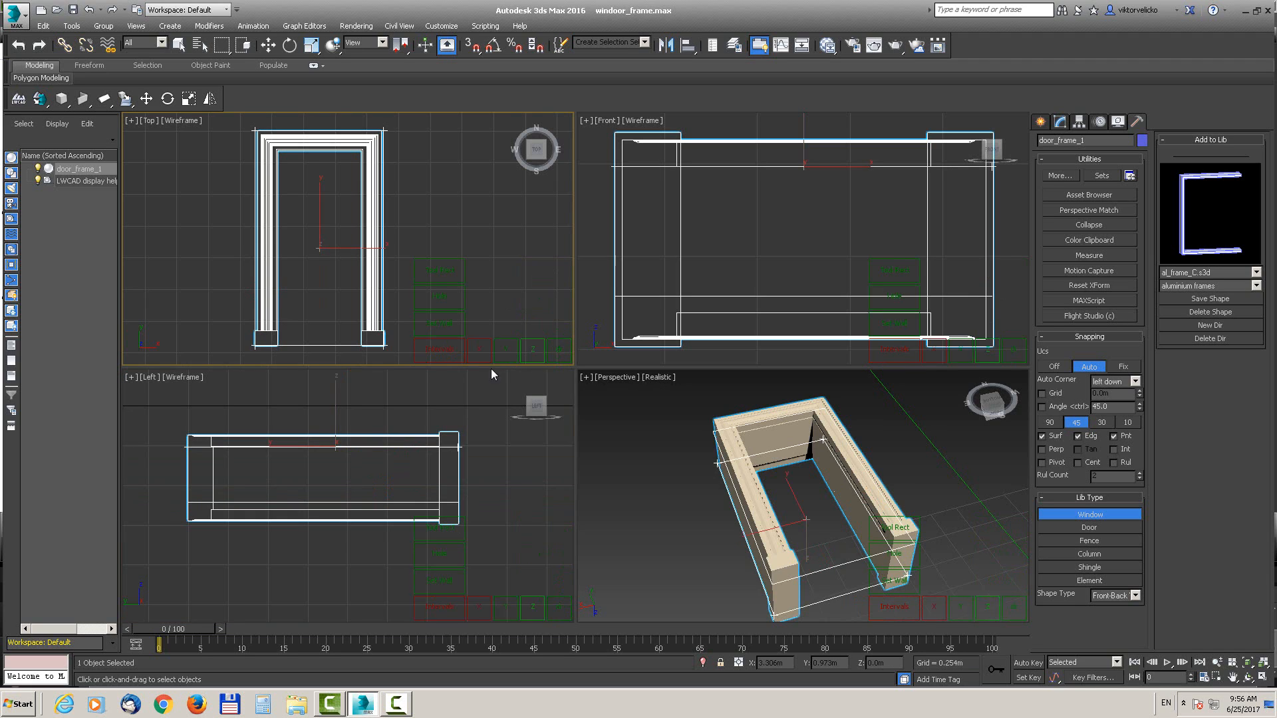
left_click(480, 353)
left_click(474, 349)
left_click(504, 348)
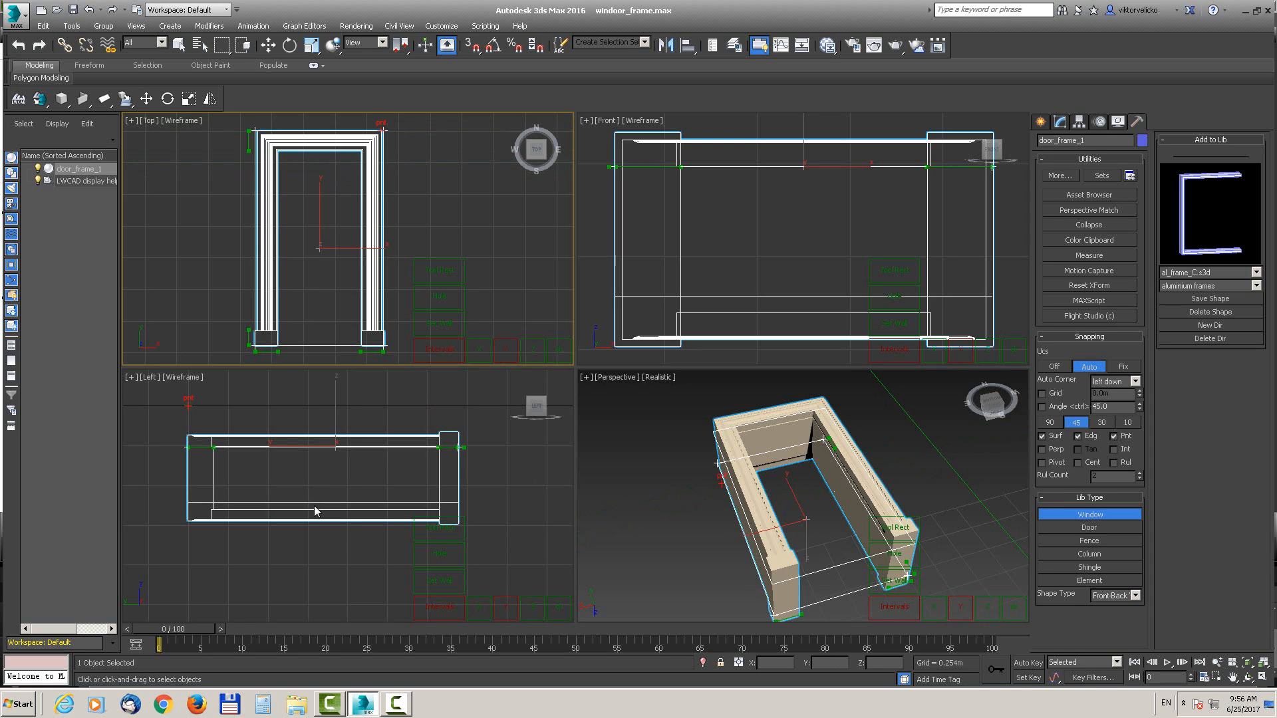
left_click(532, 609)
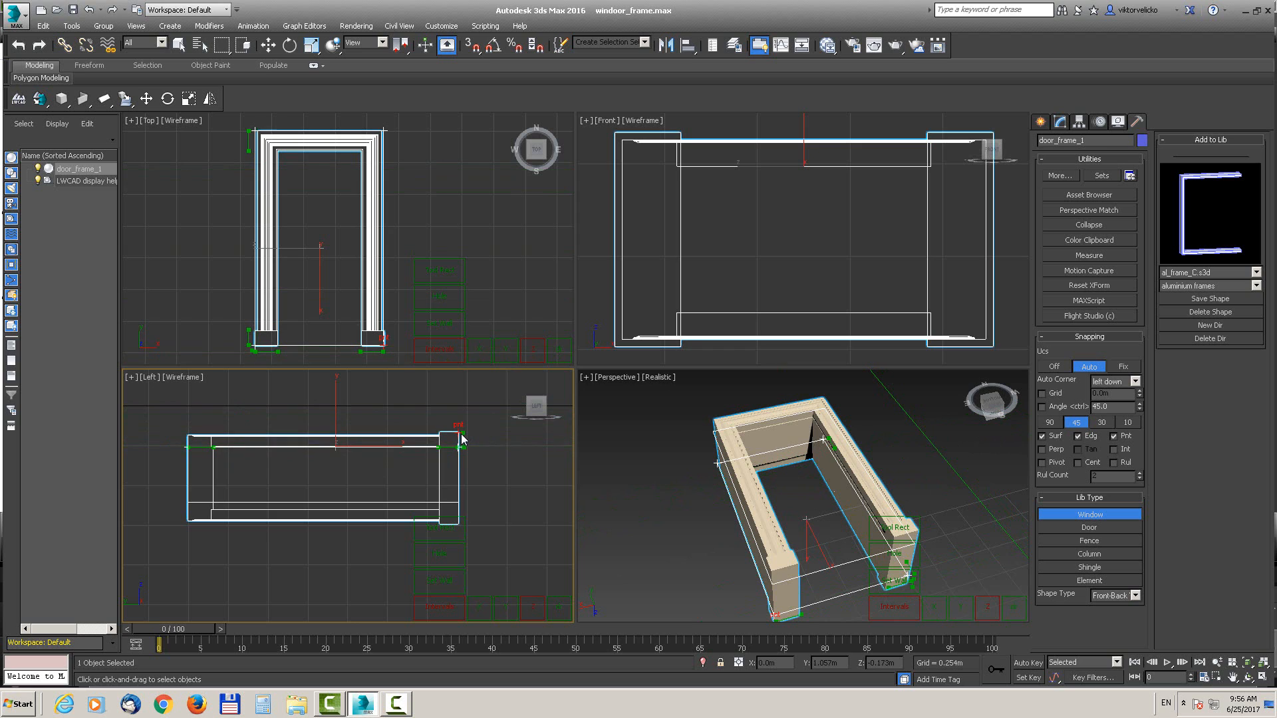
middle_click_drag(374, 464, 355, 432)
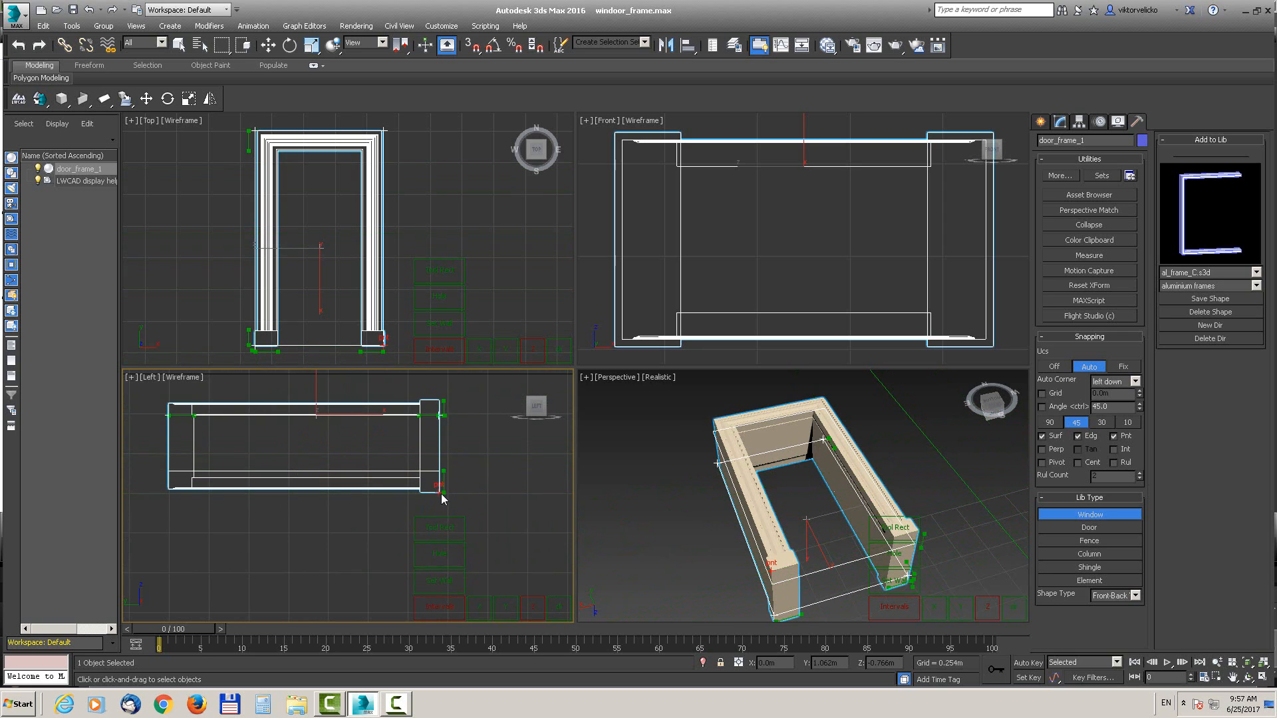
Step: Save the door frame shape to the wooden windows library under the name door_frame_intervals
left_click(1200, 287)
left_click(1198, 331)
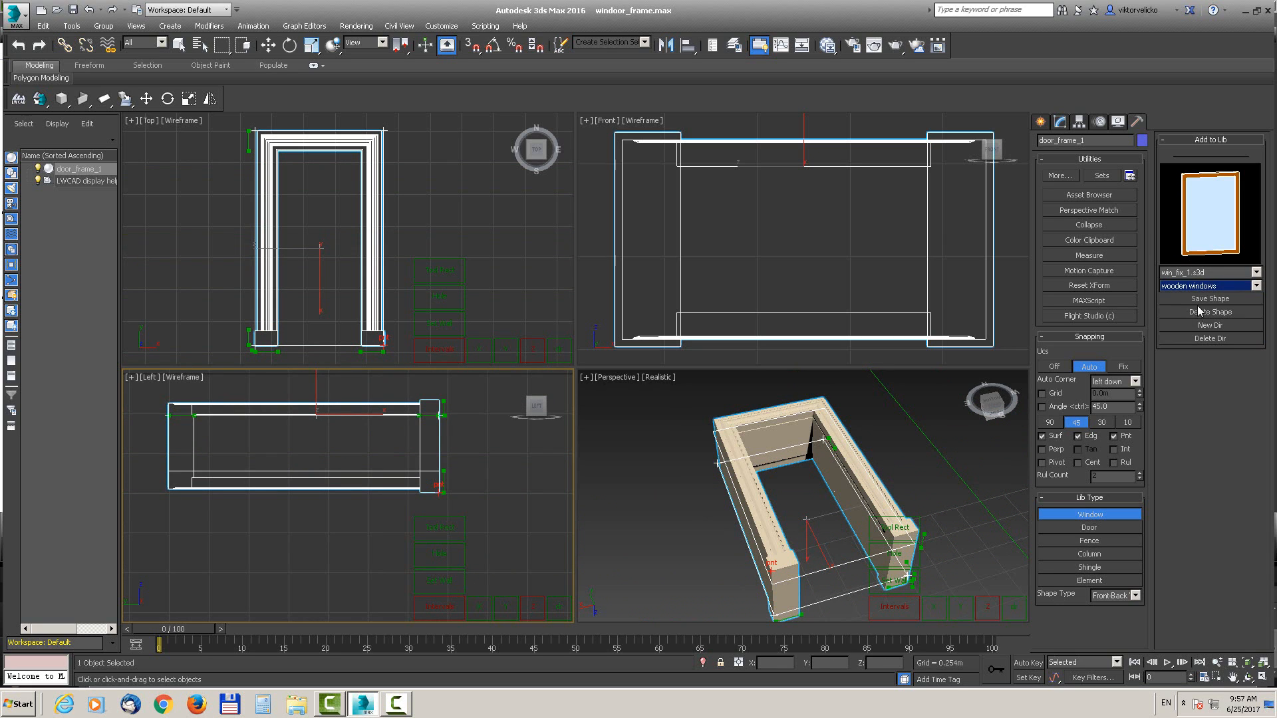
left_click(1210, 300)
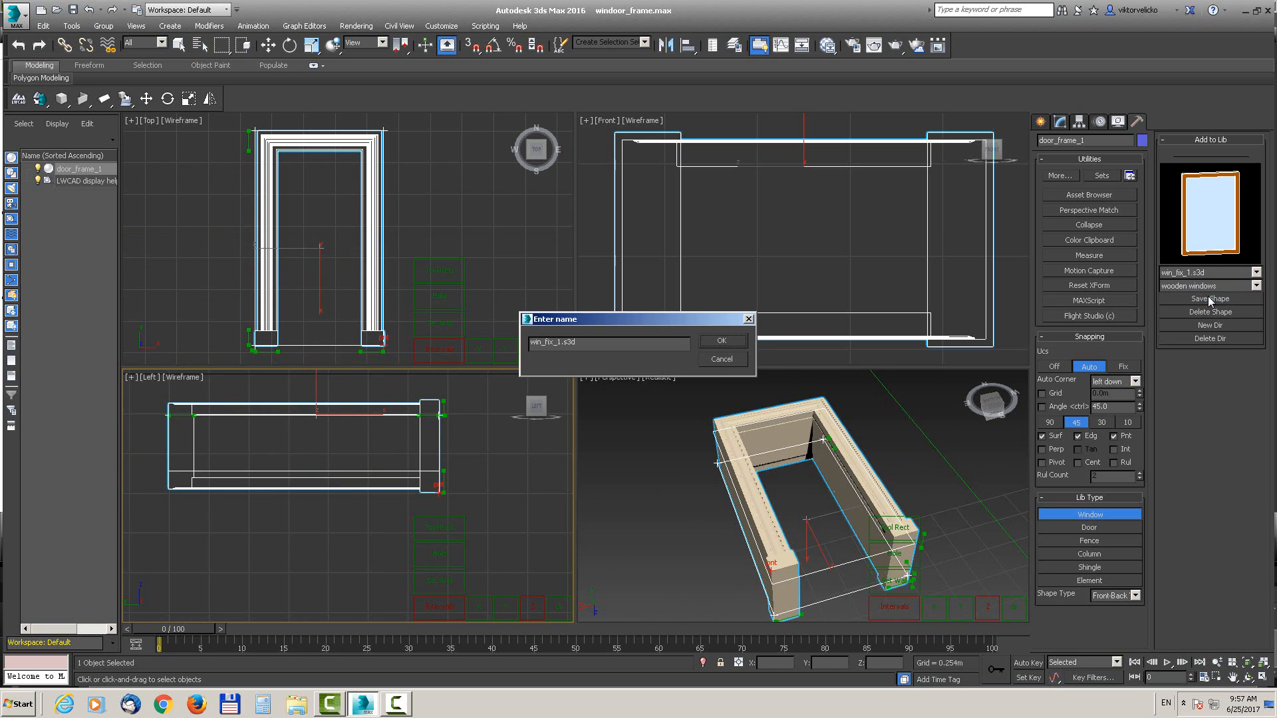
double_click(631, 342)
type("door_frame_intervals")
left_click(721, 341)
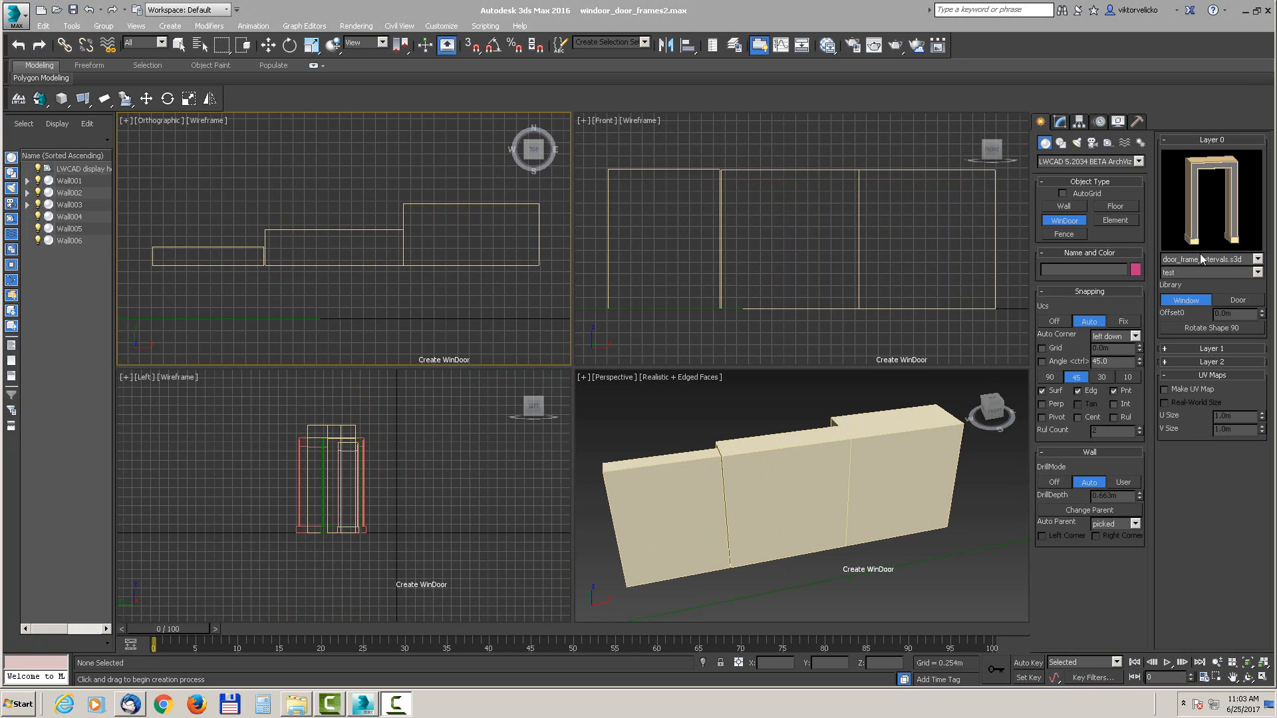
Step: Place a door_frame_intervals.s3d WinDoor in each of Wall004, Wall005 and Wall006, reaching down to the wall base
left_click_drag(639, 483, 708, 571)
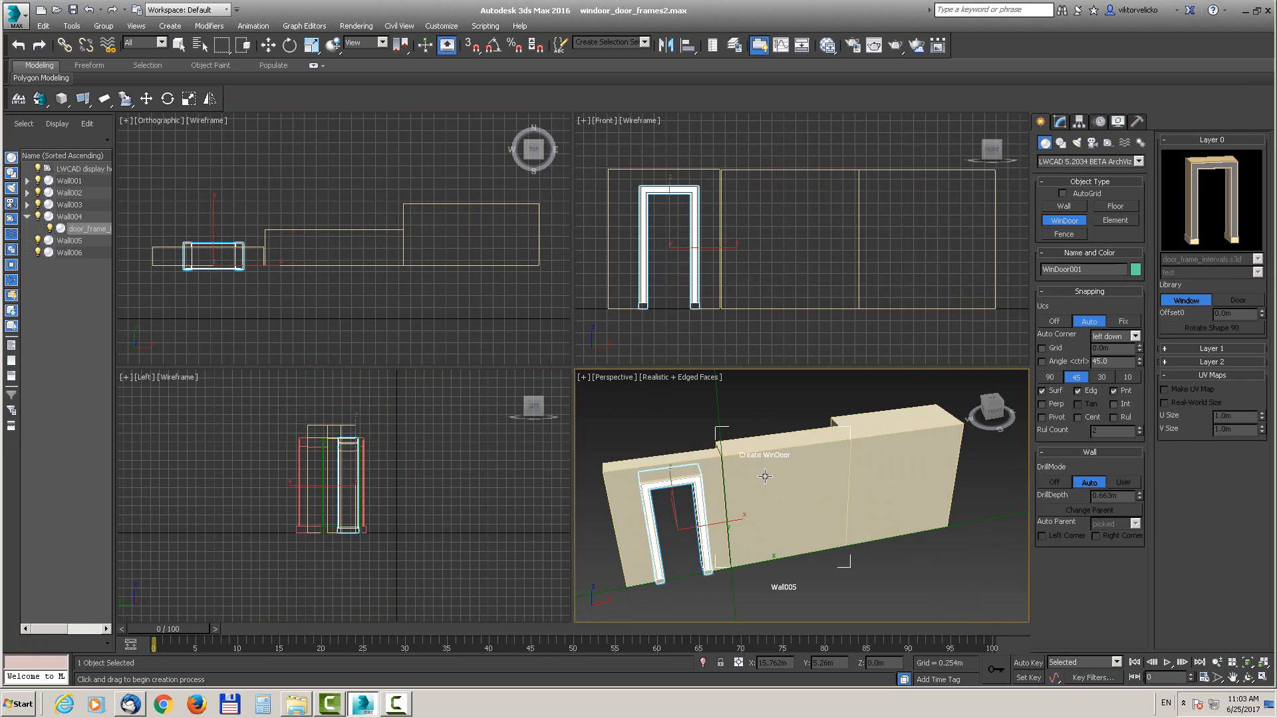
left_click_drag(763, 473, 825, 554)
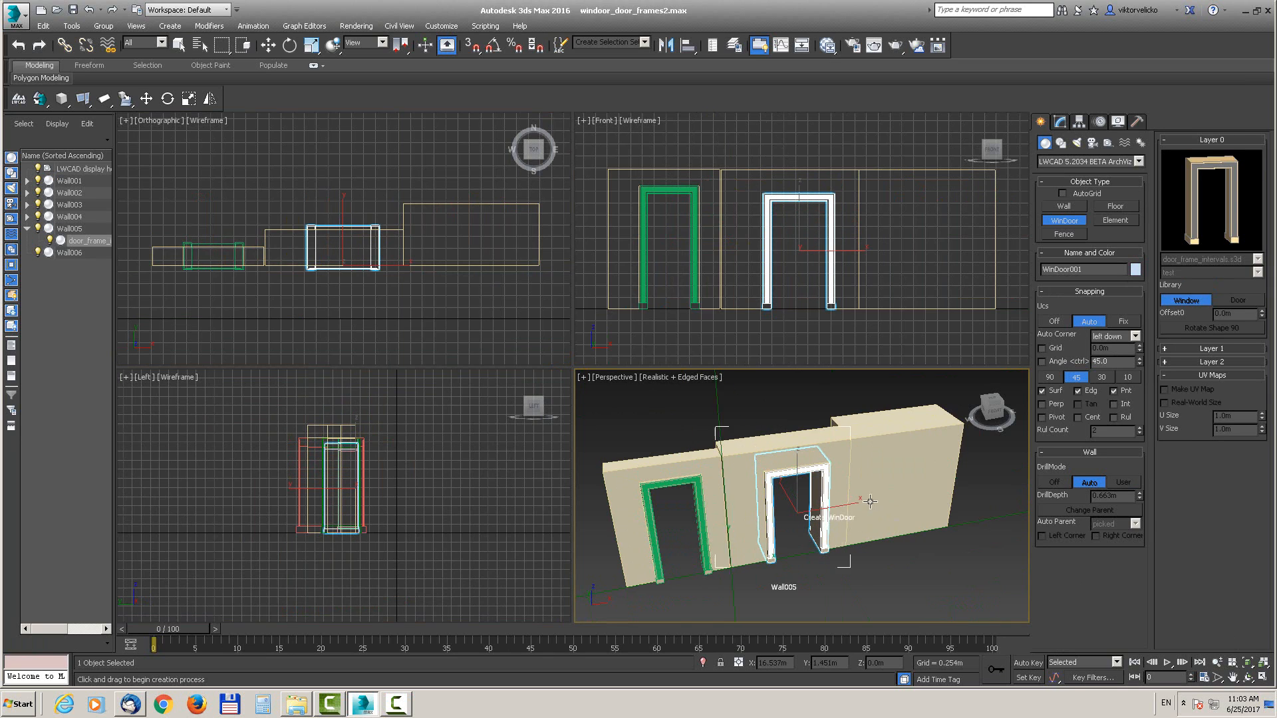
left_click_drag(875, 459, 927, 533)
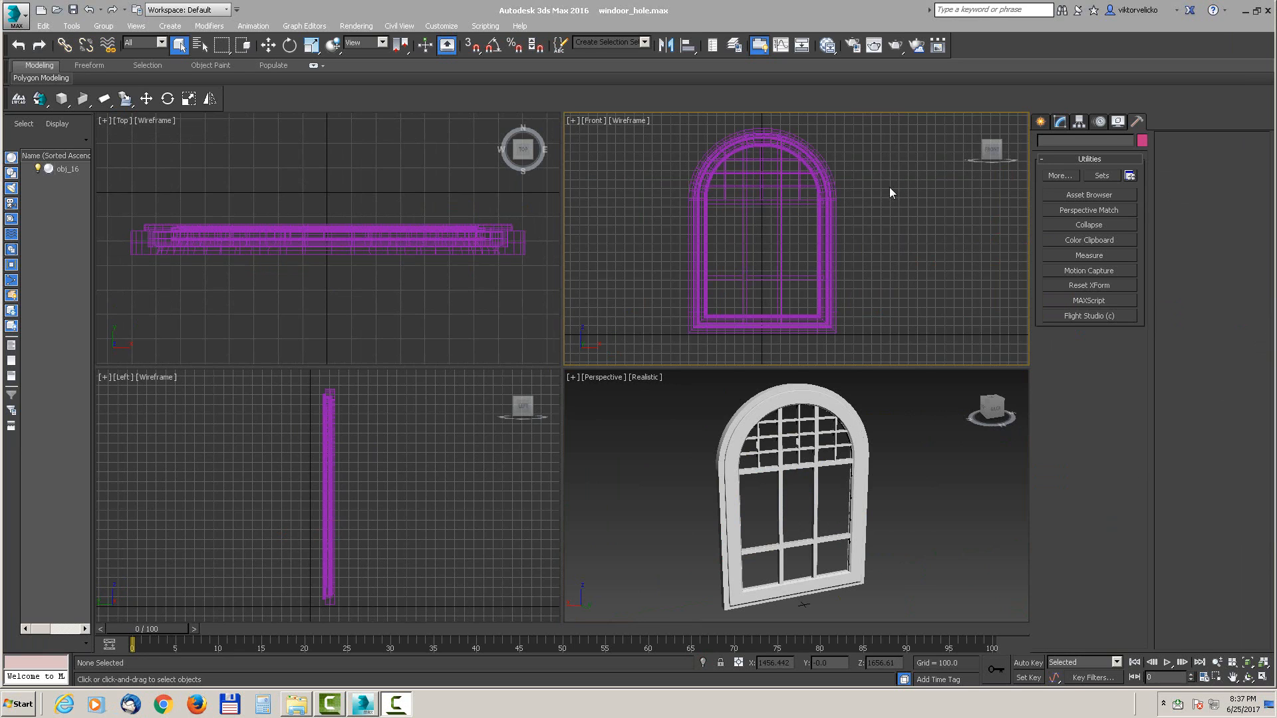
Step: Add the arched window obj_16 to the aluminium frames library from the Front view as a Front Wall shape named arc_default_hole
left_click_drag(899, 157, 594, 301)
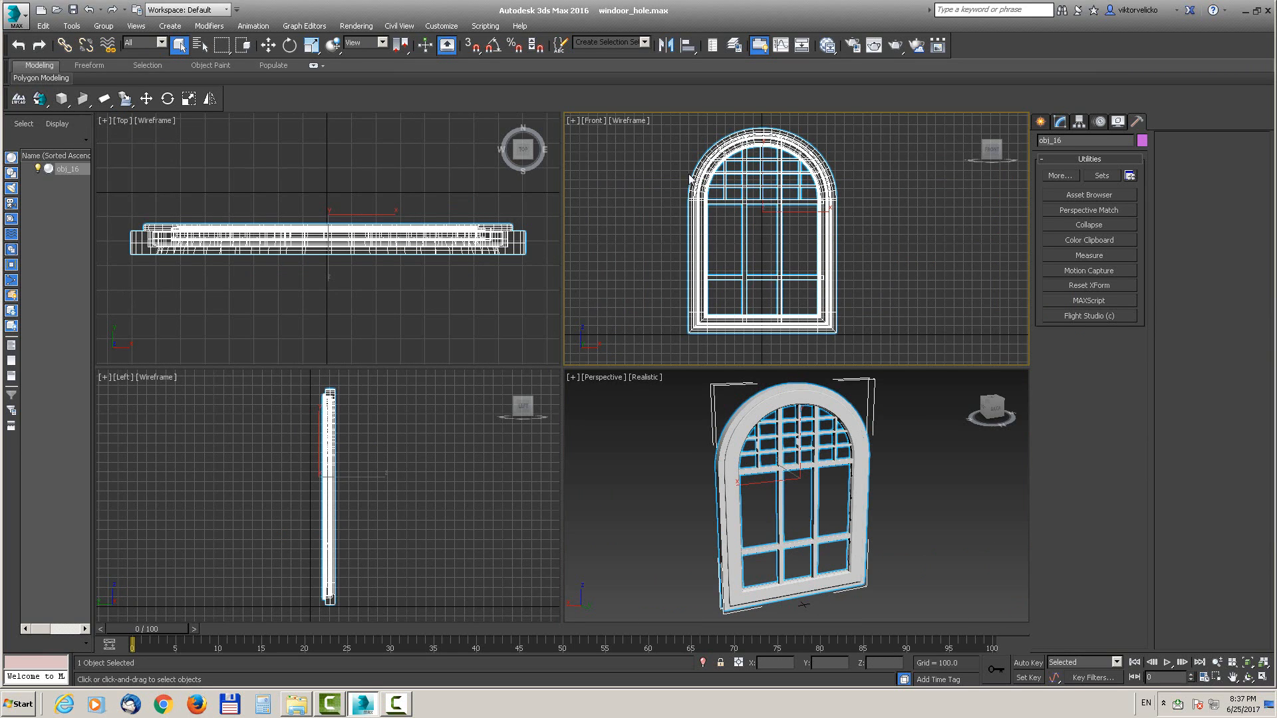
left_click(124, 99)
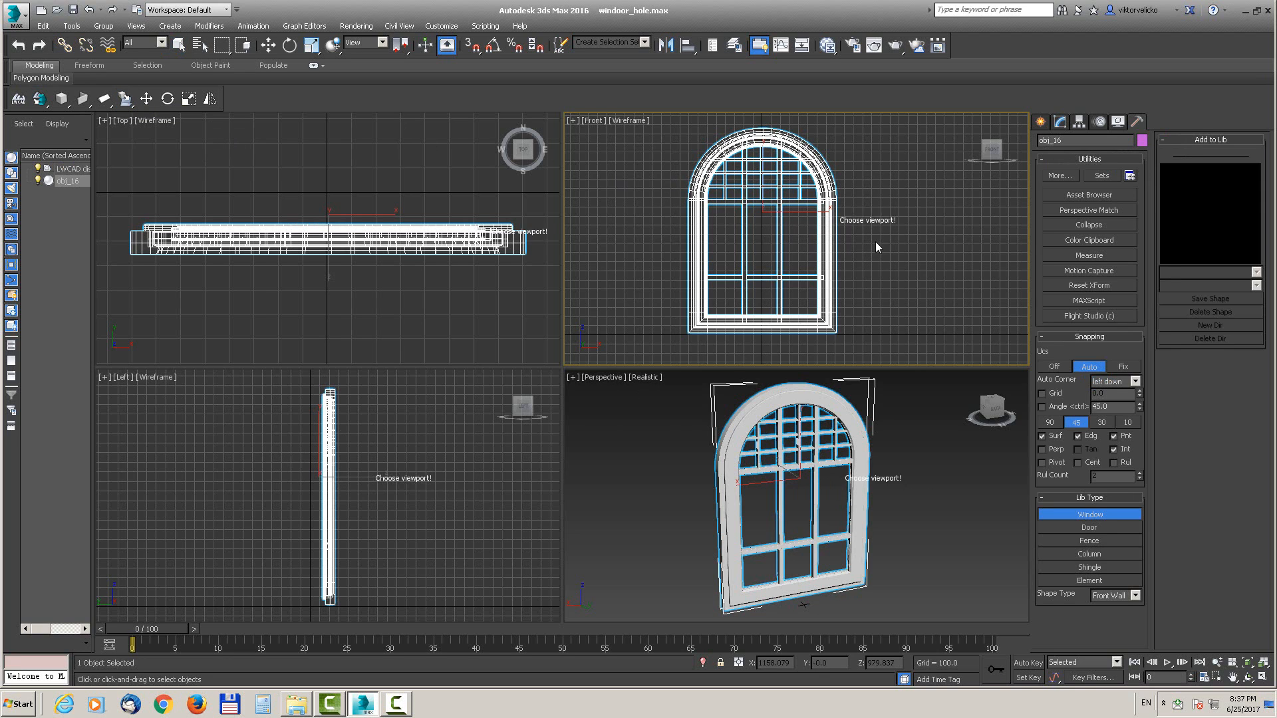
key("alt+w")
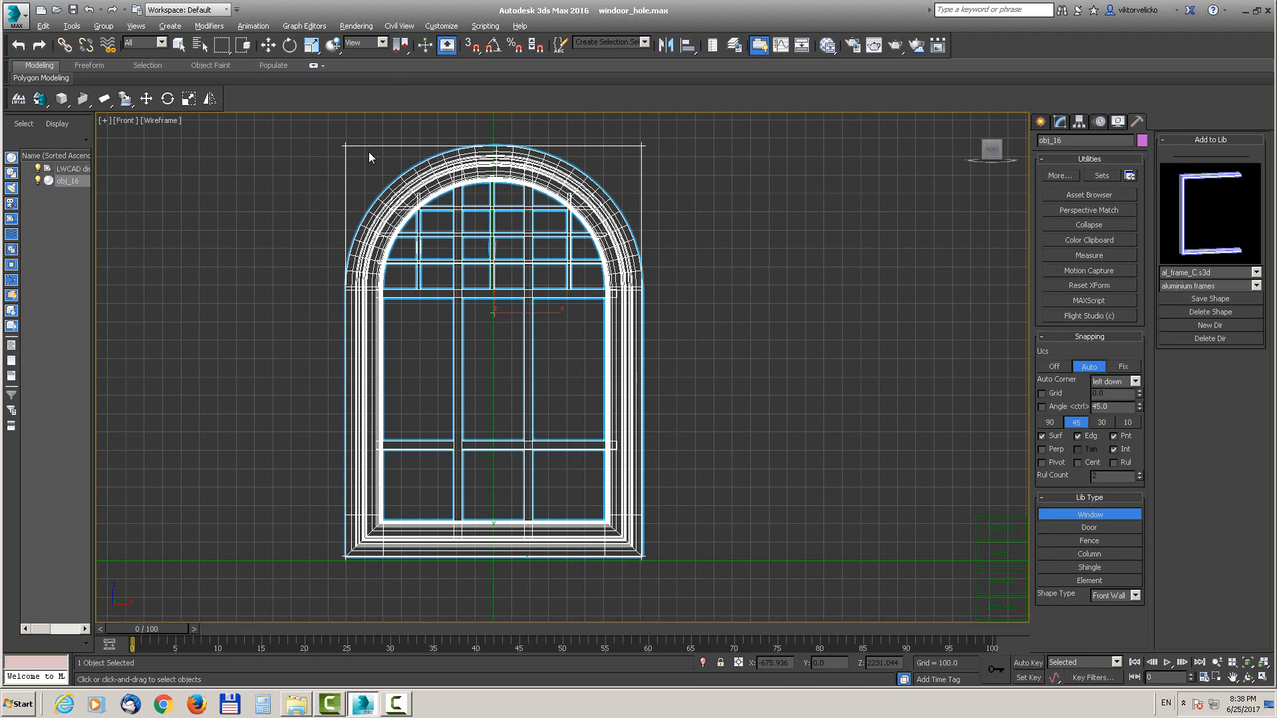
left_click(1220, 299)
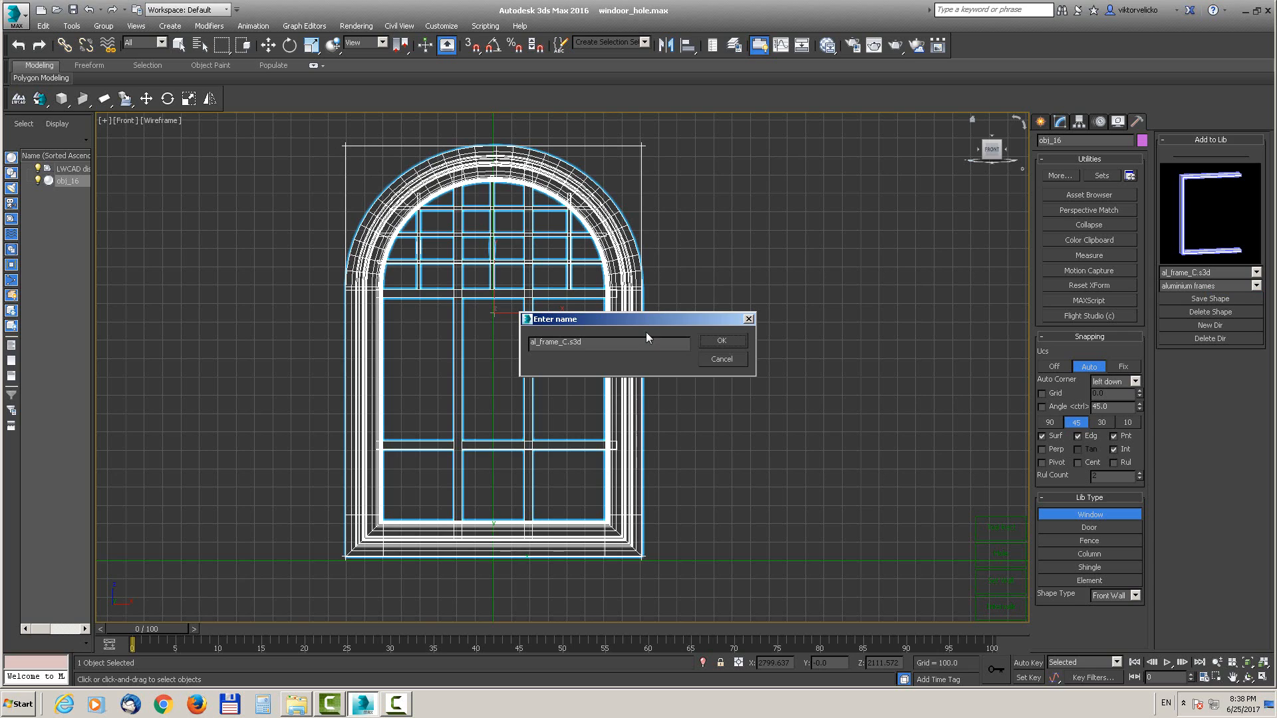
key("ctrl+a")
type("arc_default_hole")
left_click(721, 341)
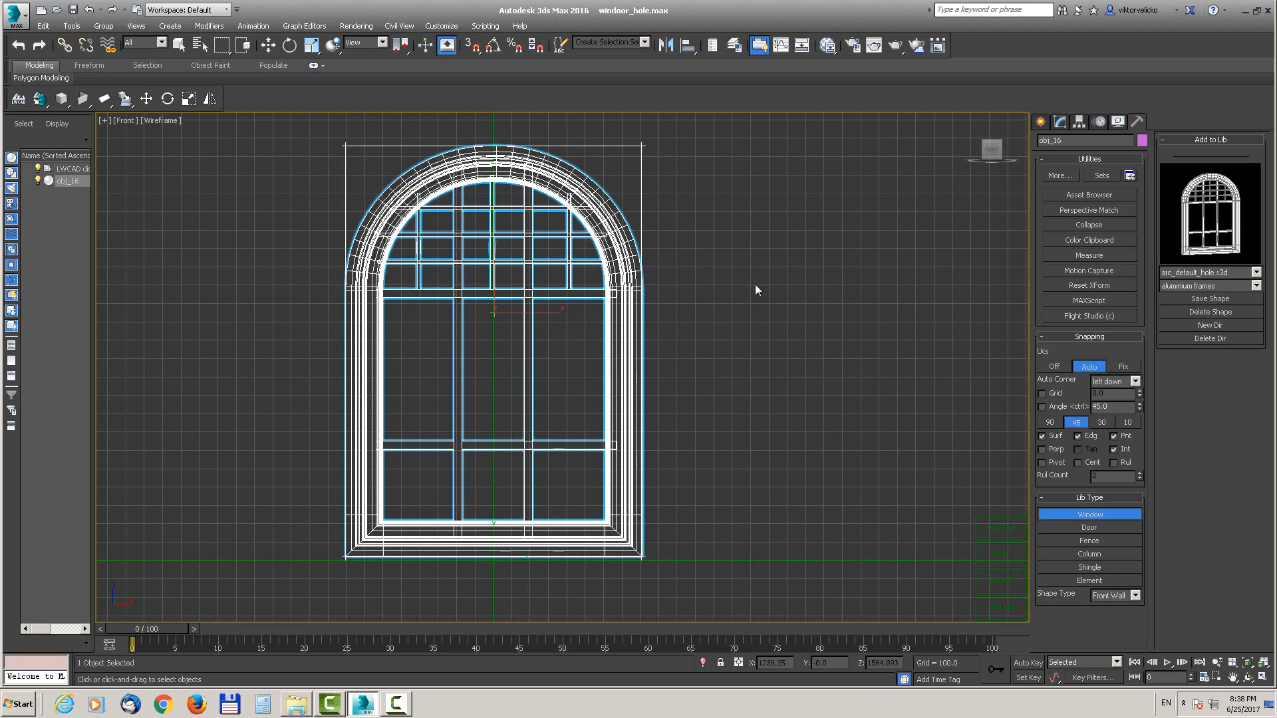
Step: Define a custom hole contour for the arched window by tracing its outer outline up the side and around the arch
left_click(996, 556)
mouse_move(655, 175)
left_mouse_down()
mouse_move(366, 518)
mouse_move(323, 522)
left_mouse_up()
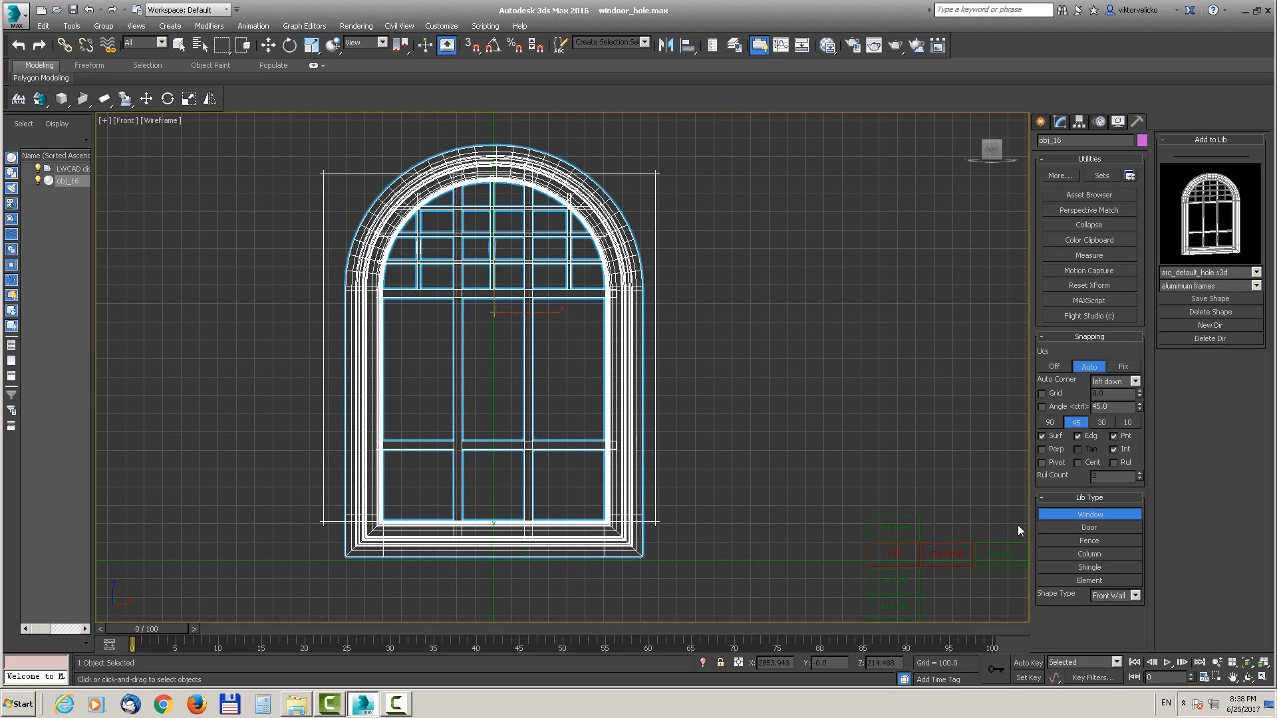
left_click(1010, 556)
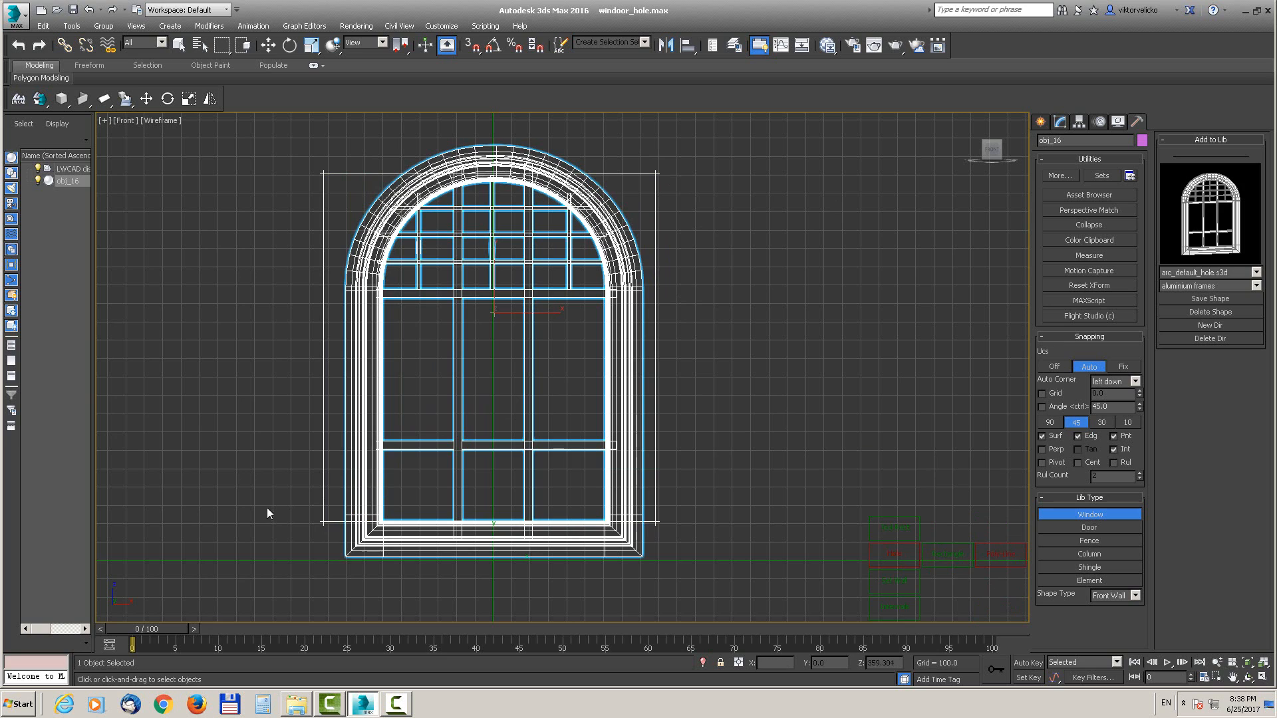
left_click(345, 560)
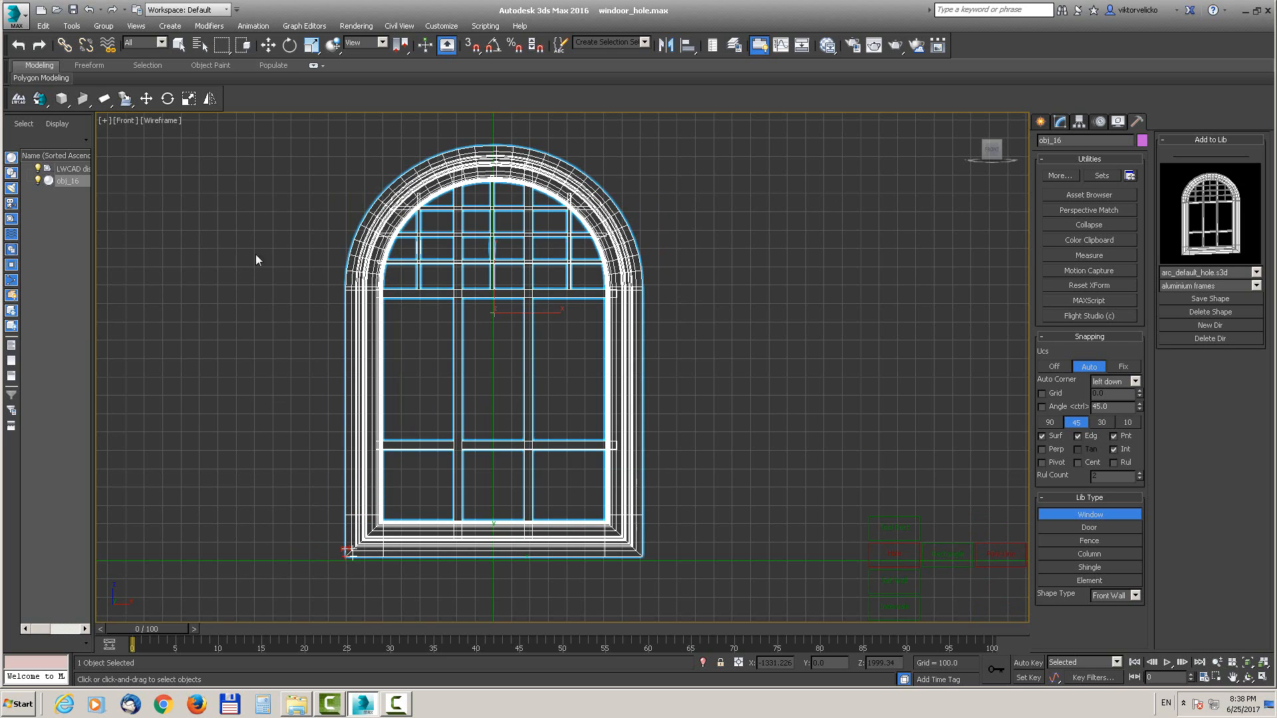
left_click(340, 288)
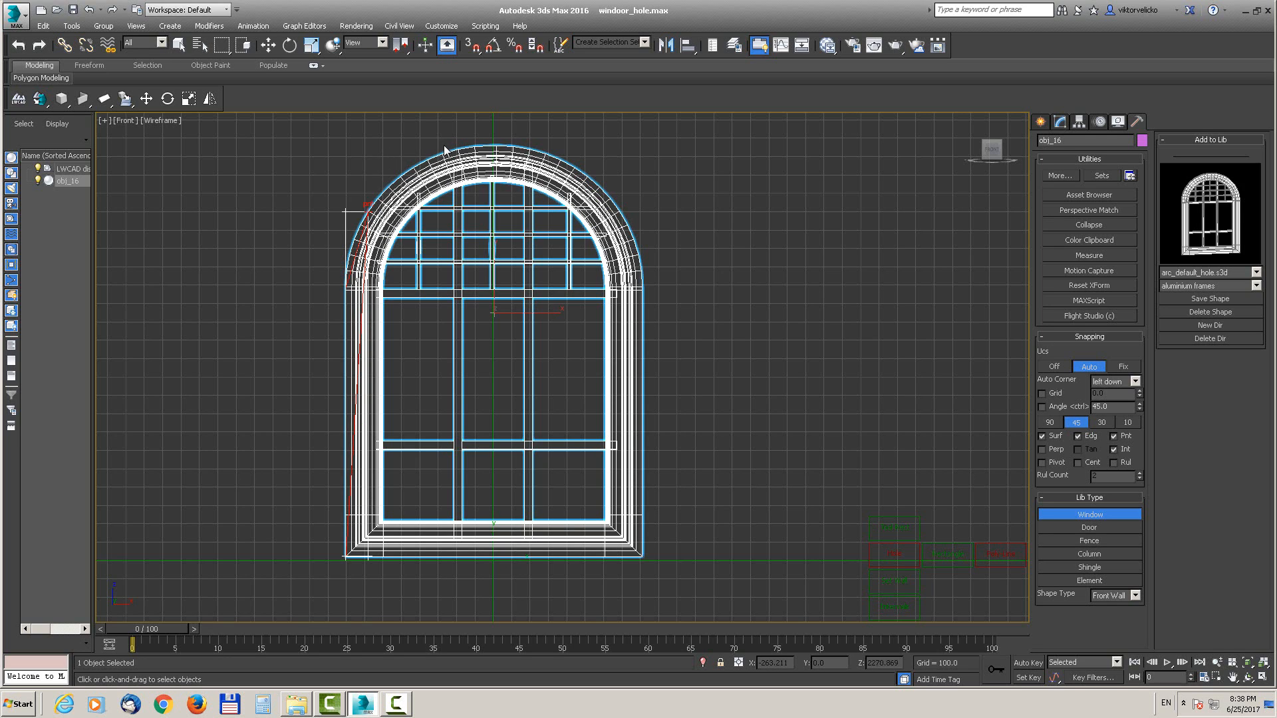
left_click(497, 146)
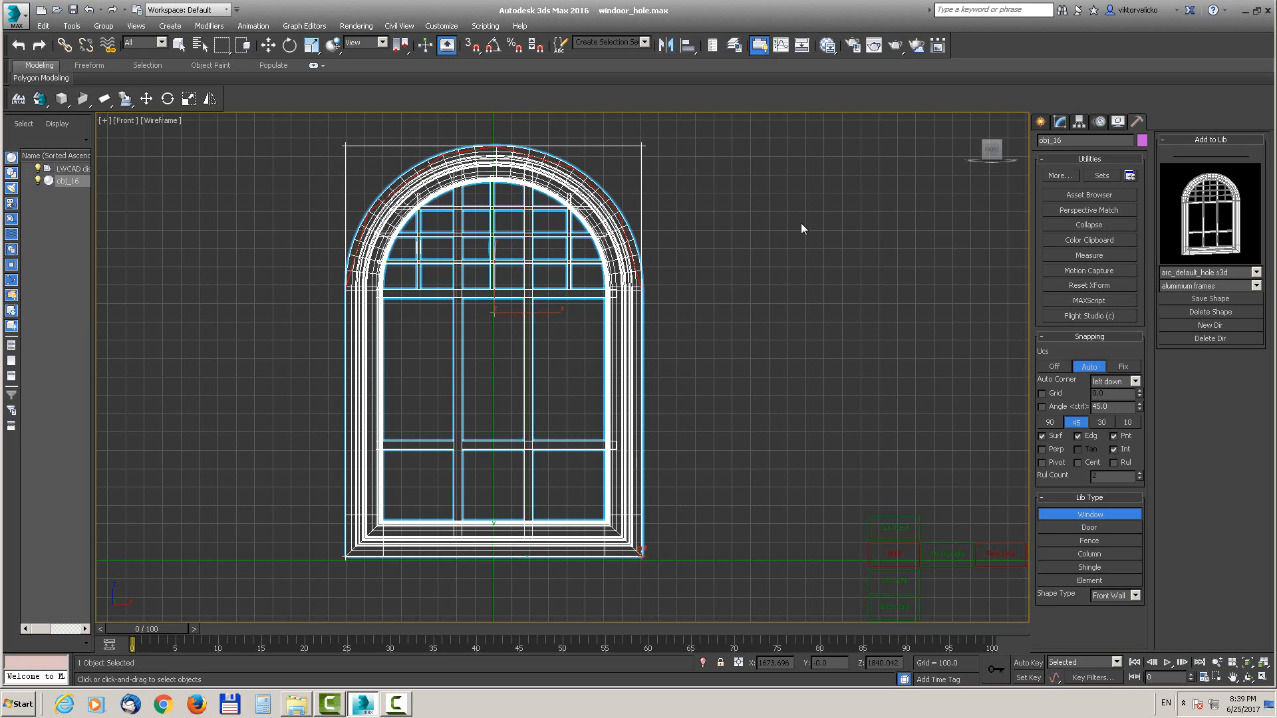
Step: Save the window shape with its custom hole to the aluminium frames library as arc_custom_hole
left_click(1228, 299)
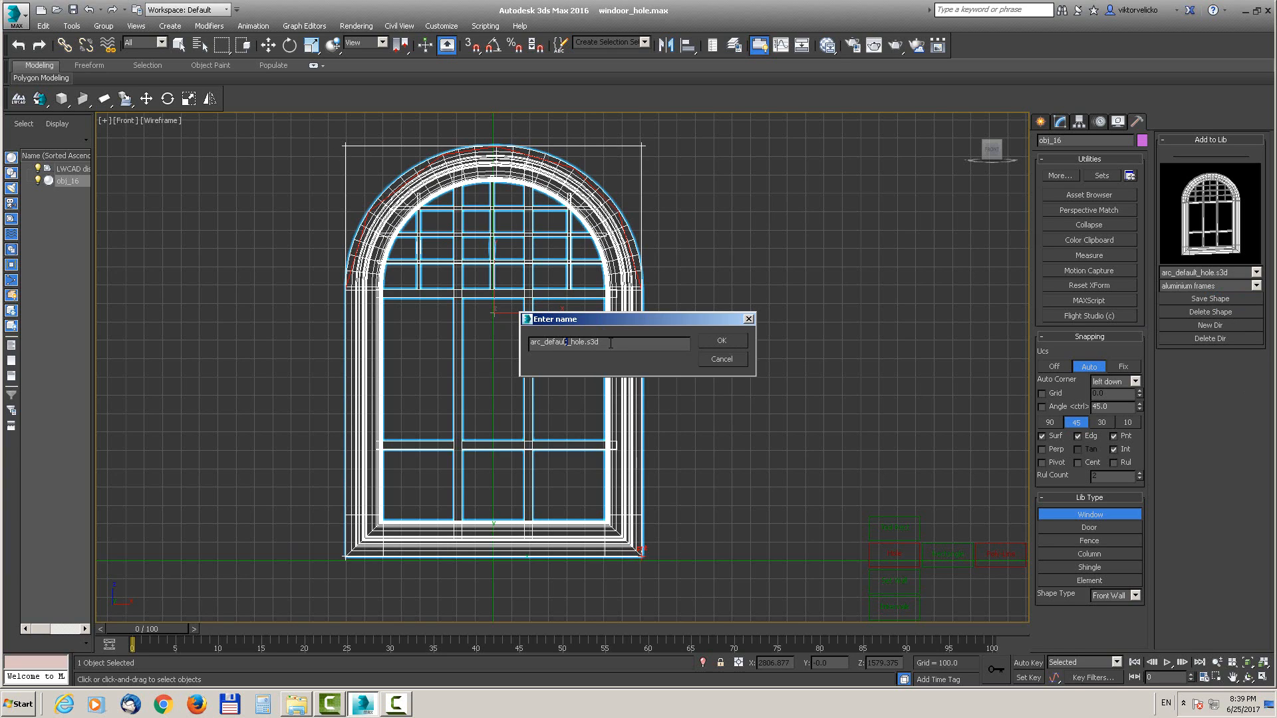
type("custom")
left_click(710, 342)
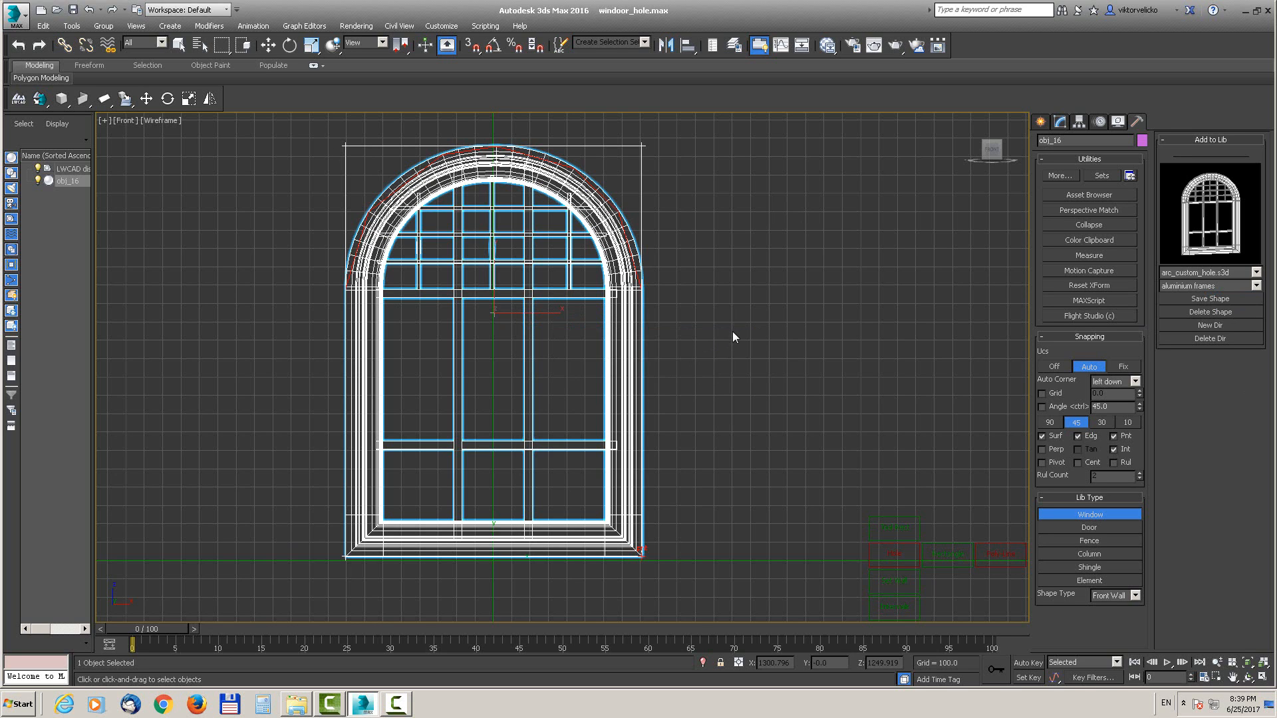
key("alt+w")
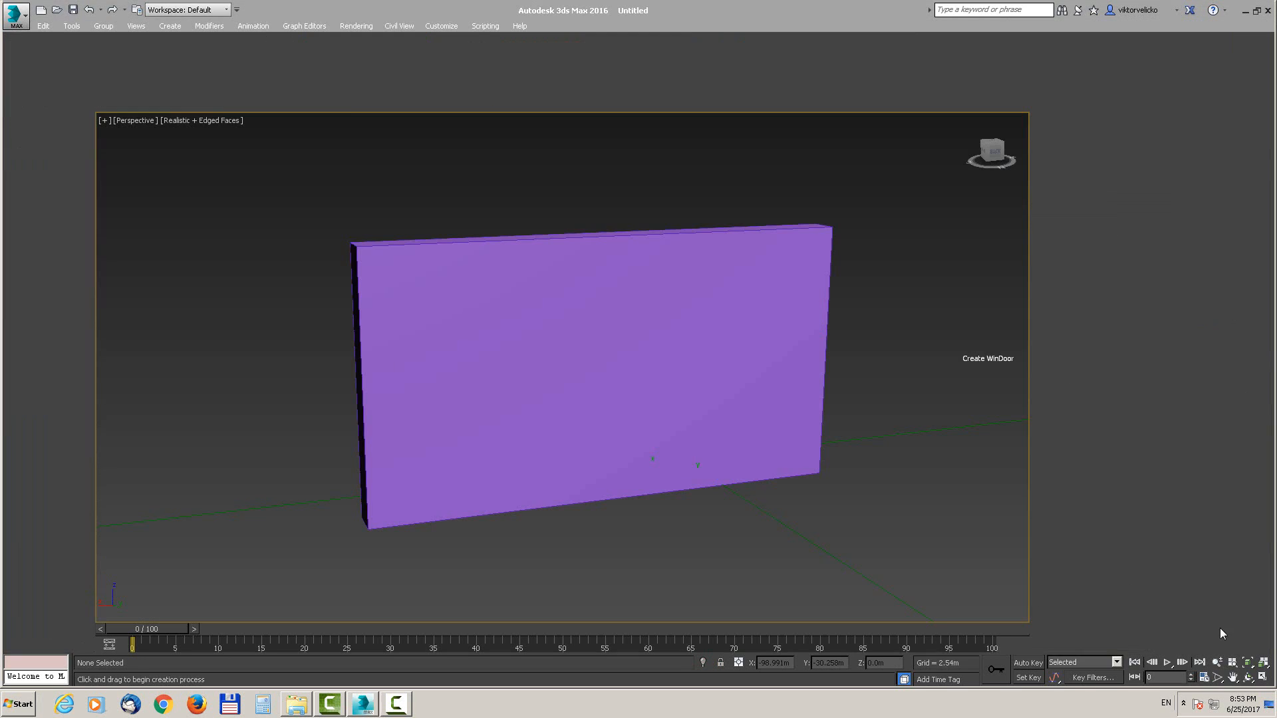
Step: Place two arc_default_hole.s3d WinDoors side by side in Wall001
key("ctrl+x")
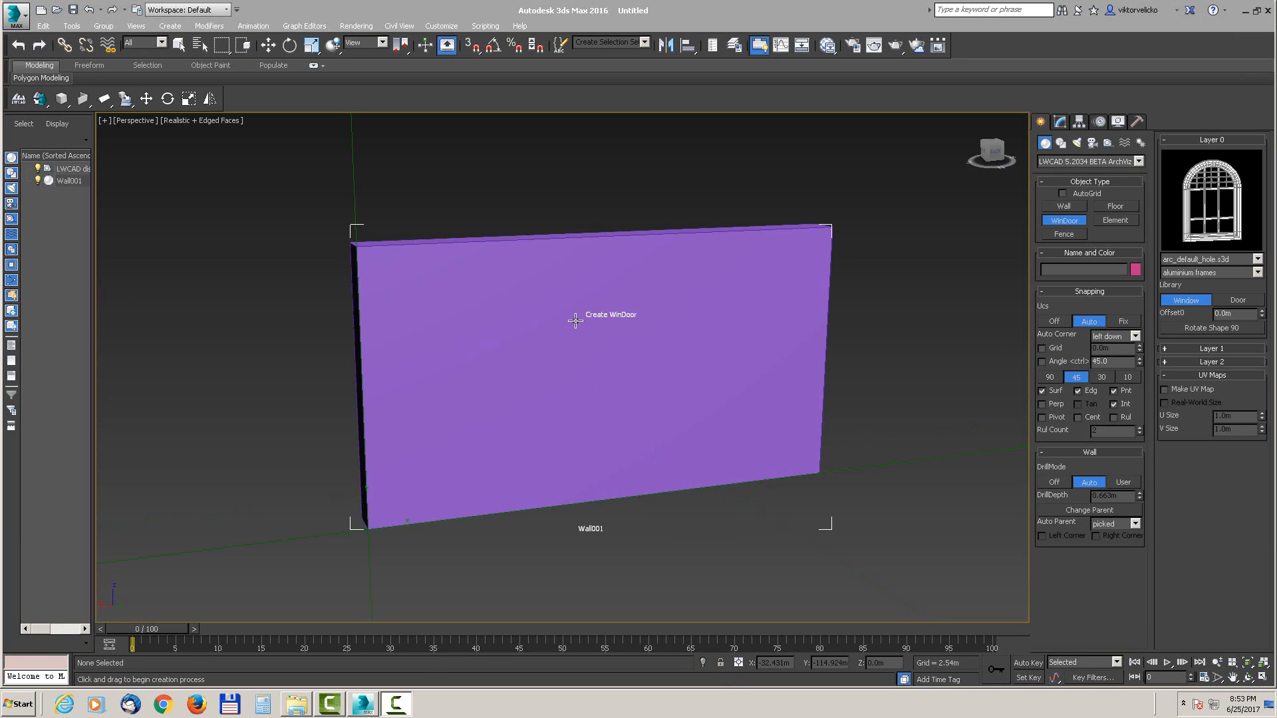
left_click_drag(429, 284, 567, 460)
left_click_drag(624, 296, 715, 437)
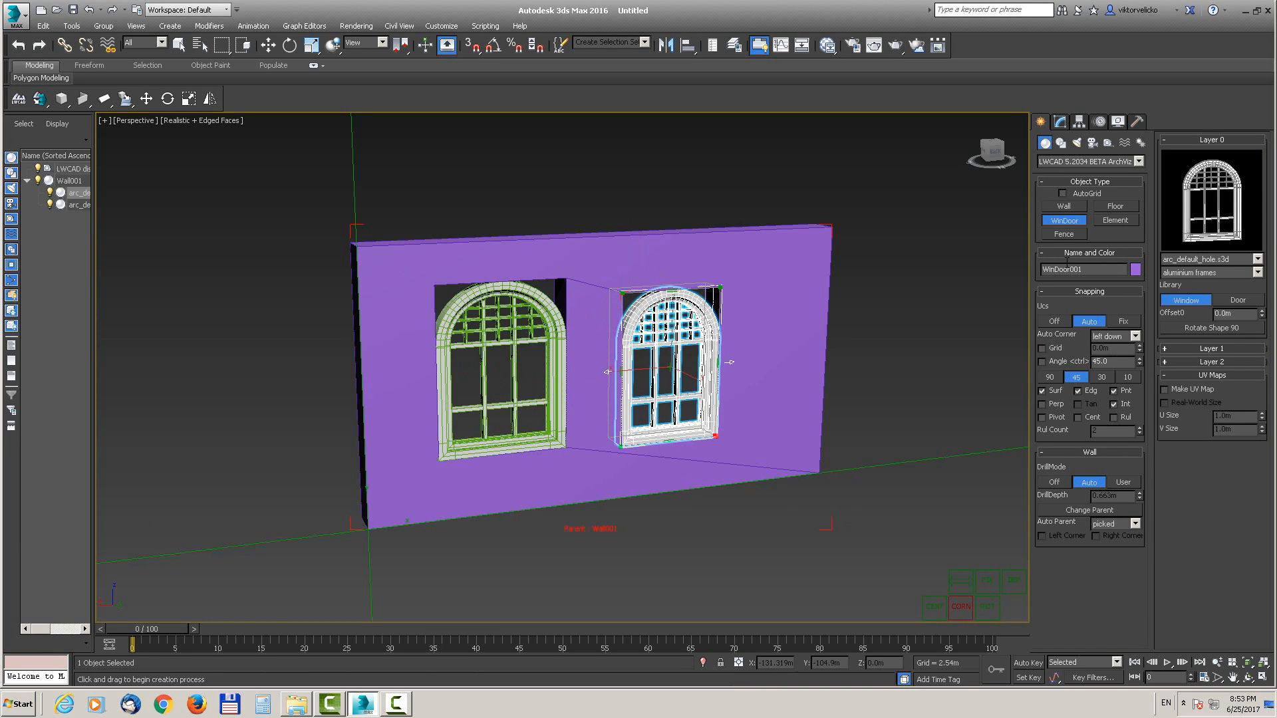
Step: Switch the second WinDoor's shape to arc_custom_hole.s3d and compare both wall openings from the front and the back
left_click(1207, 259)
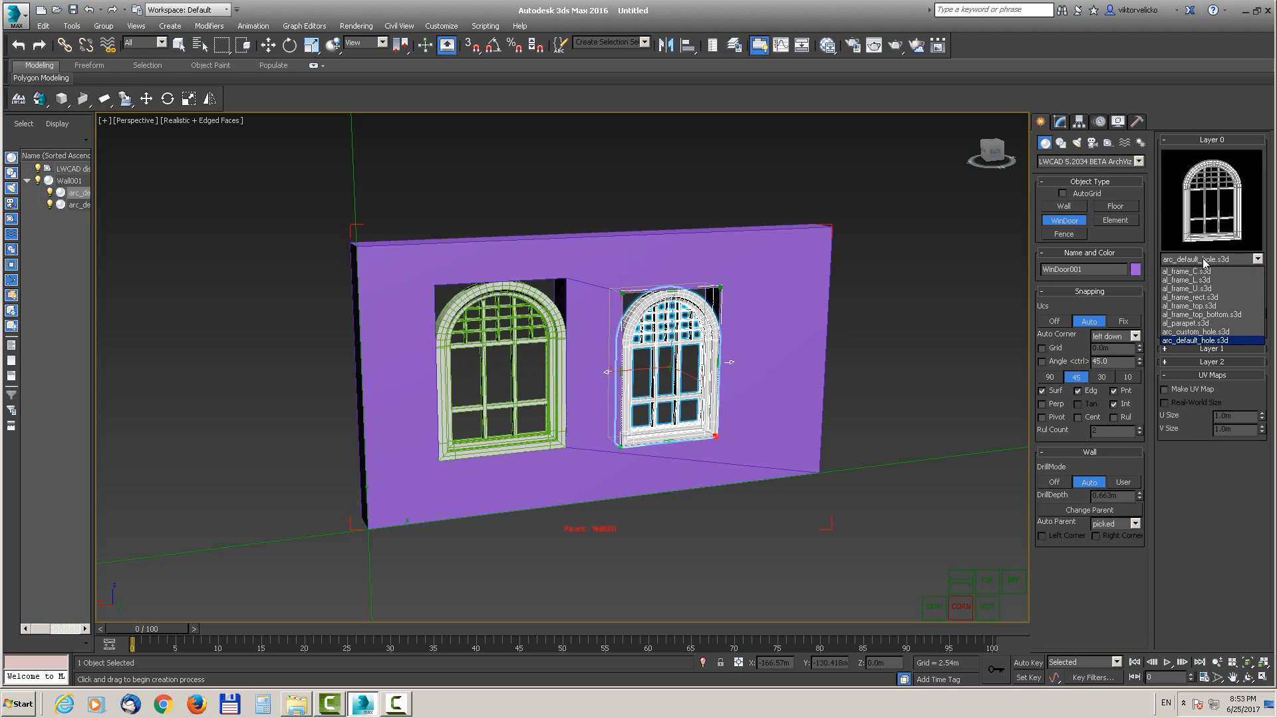
left_click(1205, 332)
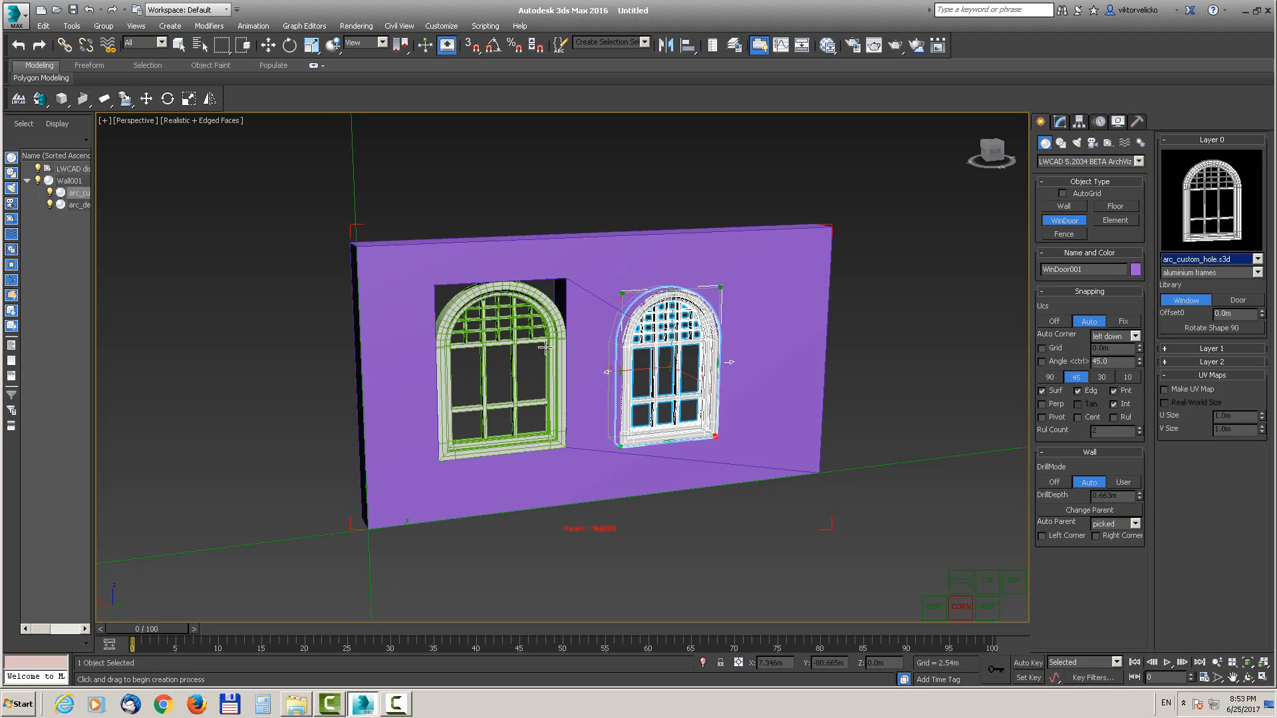
middle_click_drag(671, 349, 731, 371, "alt")
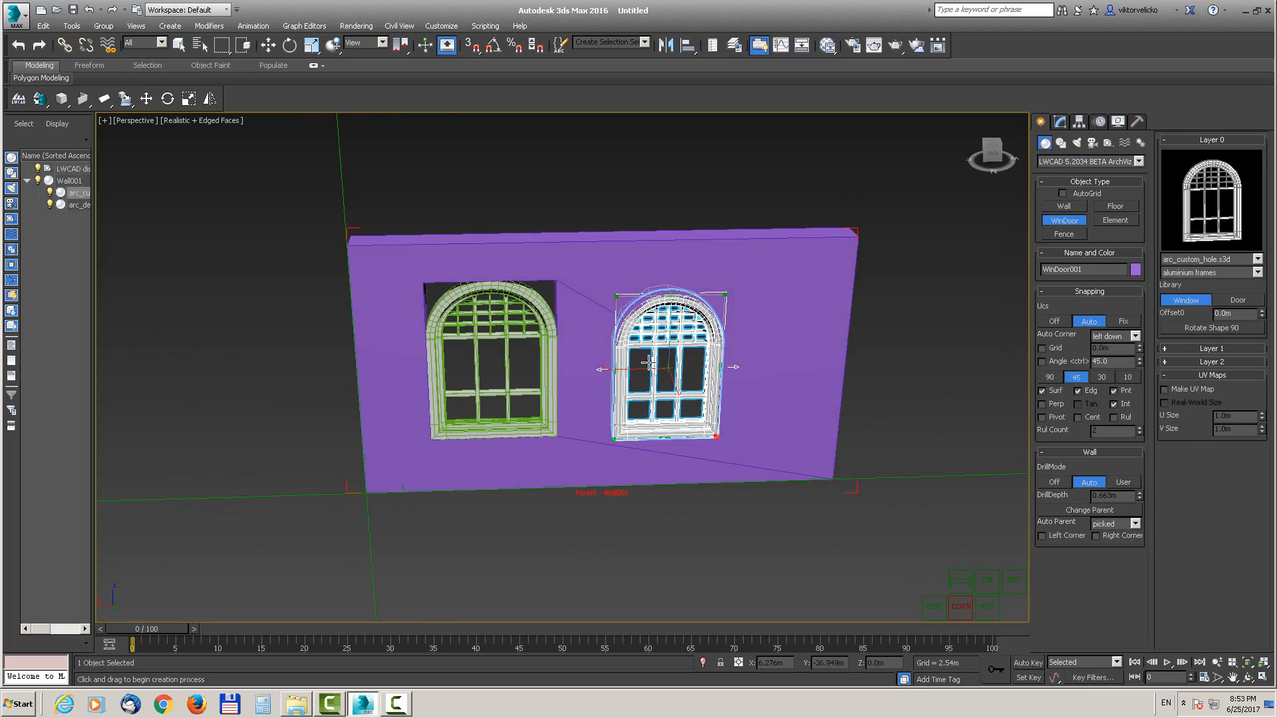
right_click(802, 369)
middle_click_drag(832, 476, 775, 516, "alt")
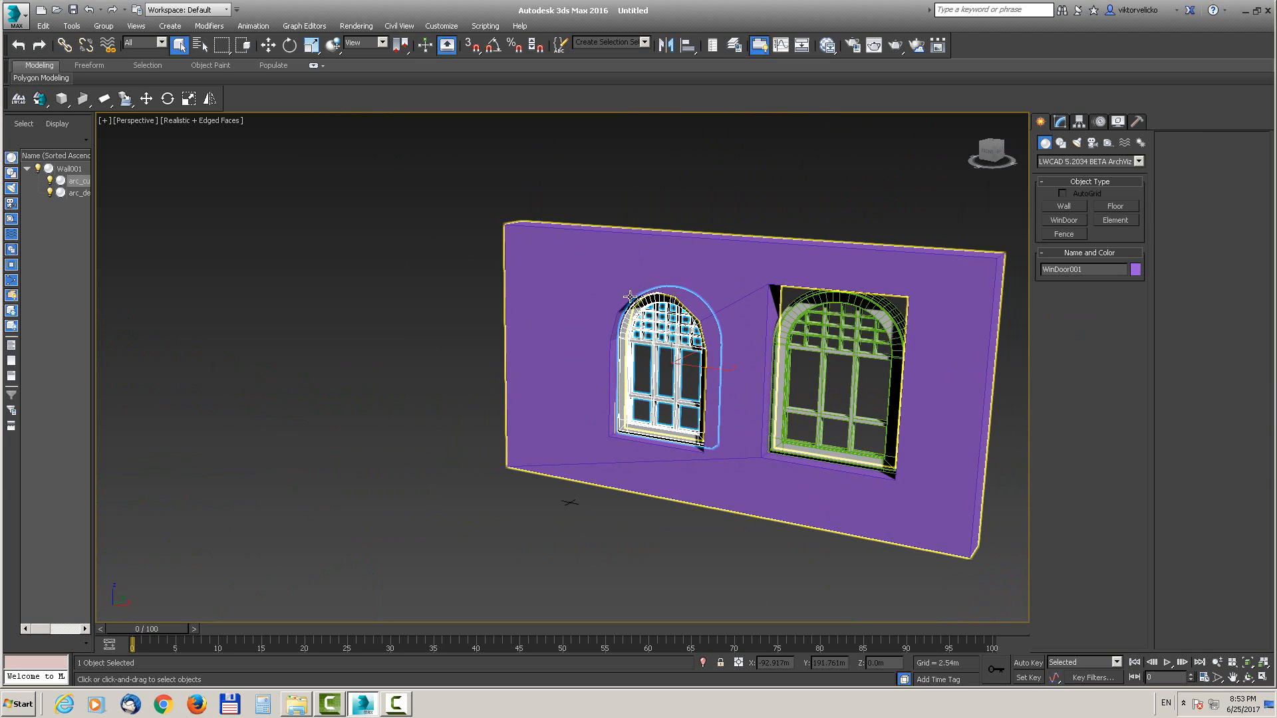
middle_click_drag(703, 375, 572, 366, "alt")
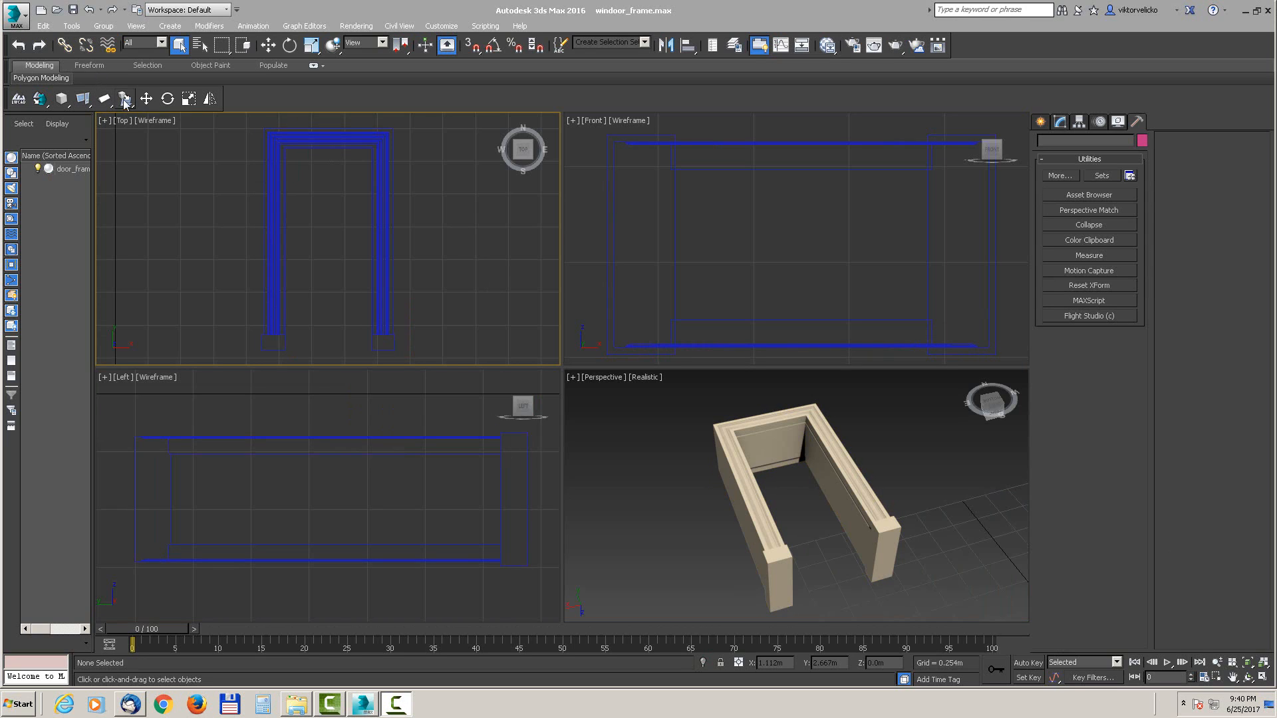
Step: Start adding door_frame_1 to the library and set its tool rectangle in the Top view to the door opening's inner edges
left_click_drag(464, 176, 210, 253)
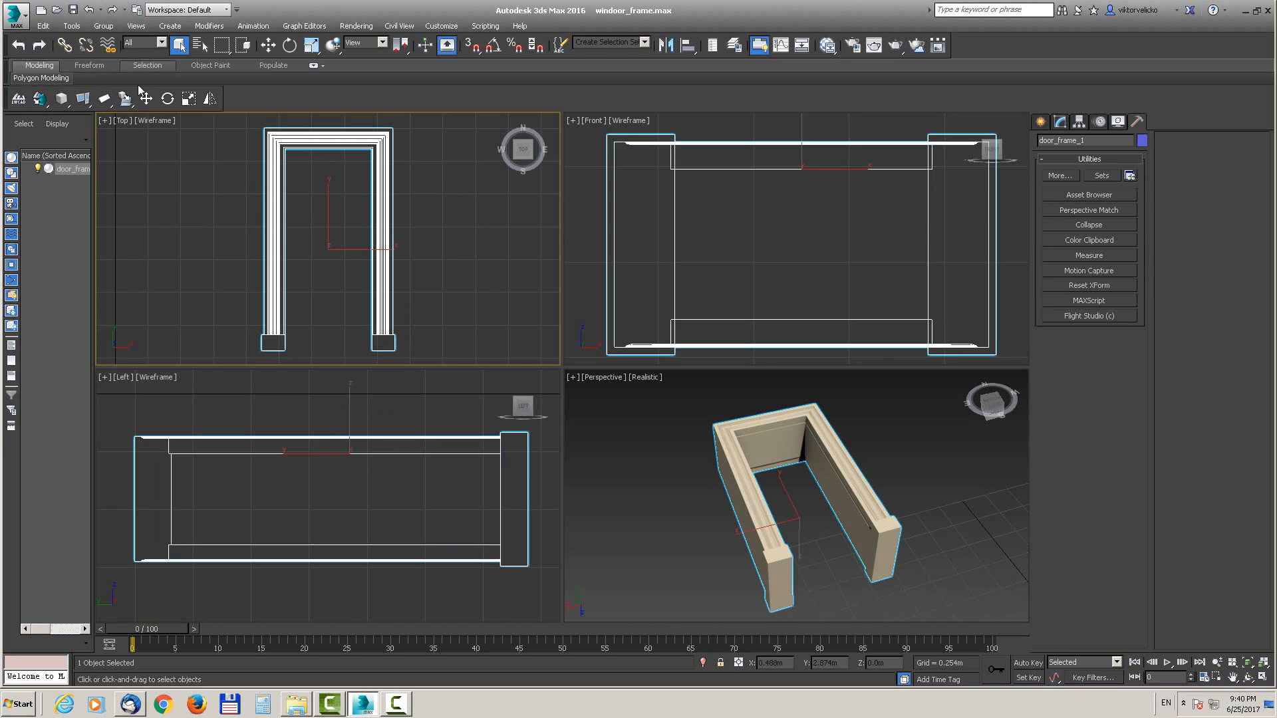
left_click(125, 99)
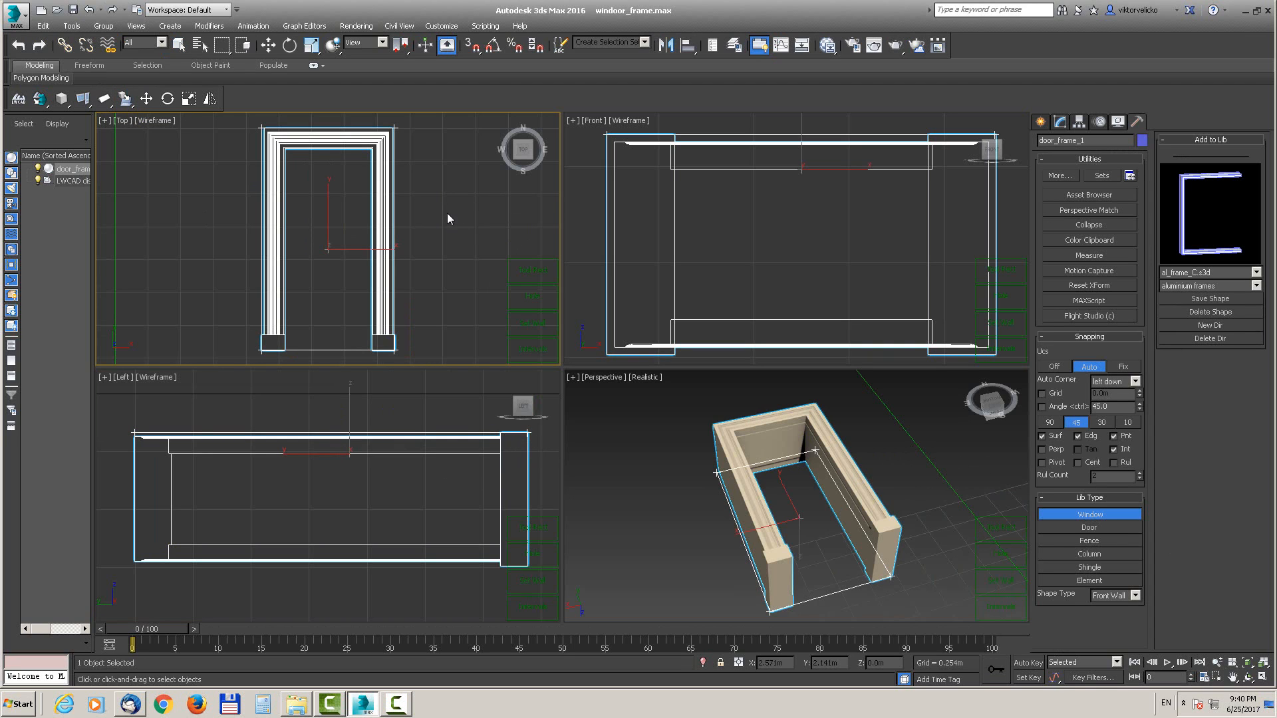
key("alt+w")
middle_click_drag(776, 302, 748, 297)
scroll(748, 297, "down", 2)
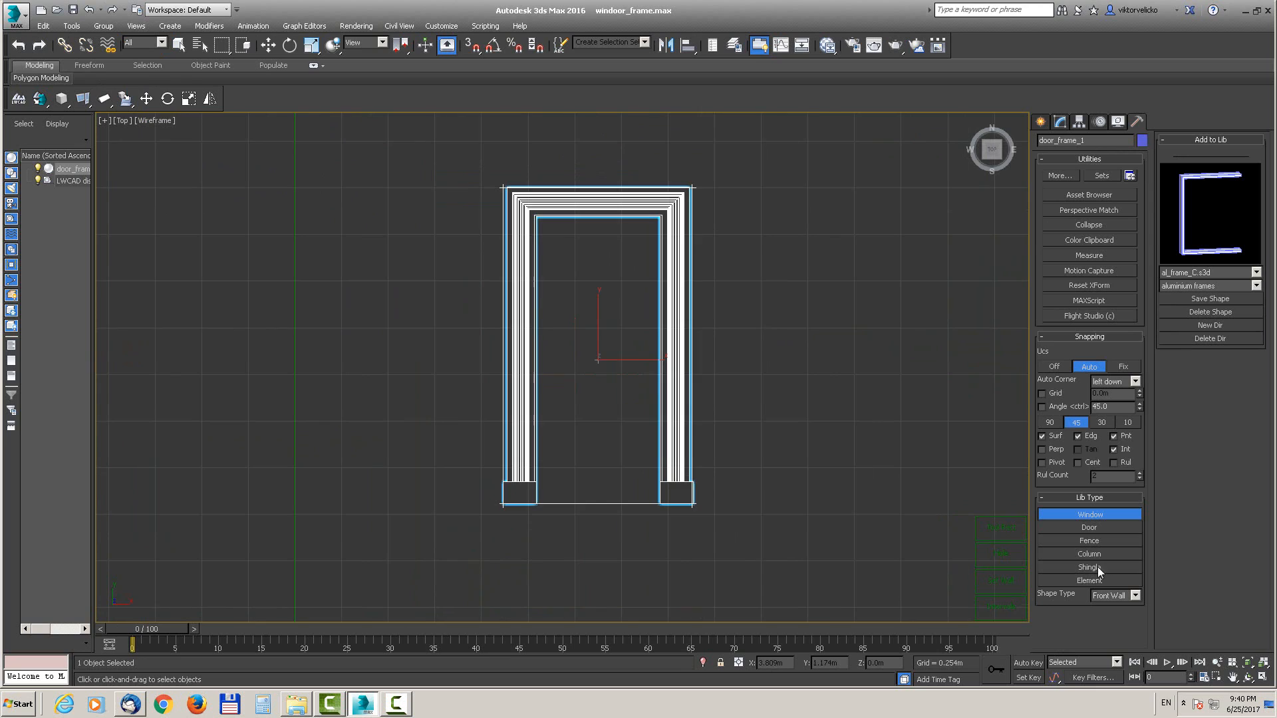
left_click(538, 219)
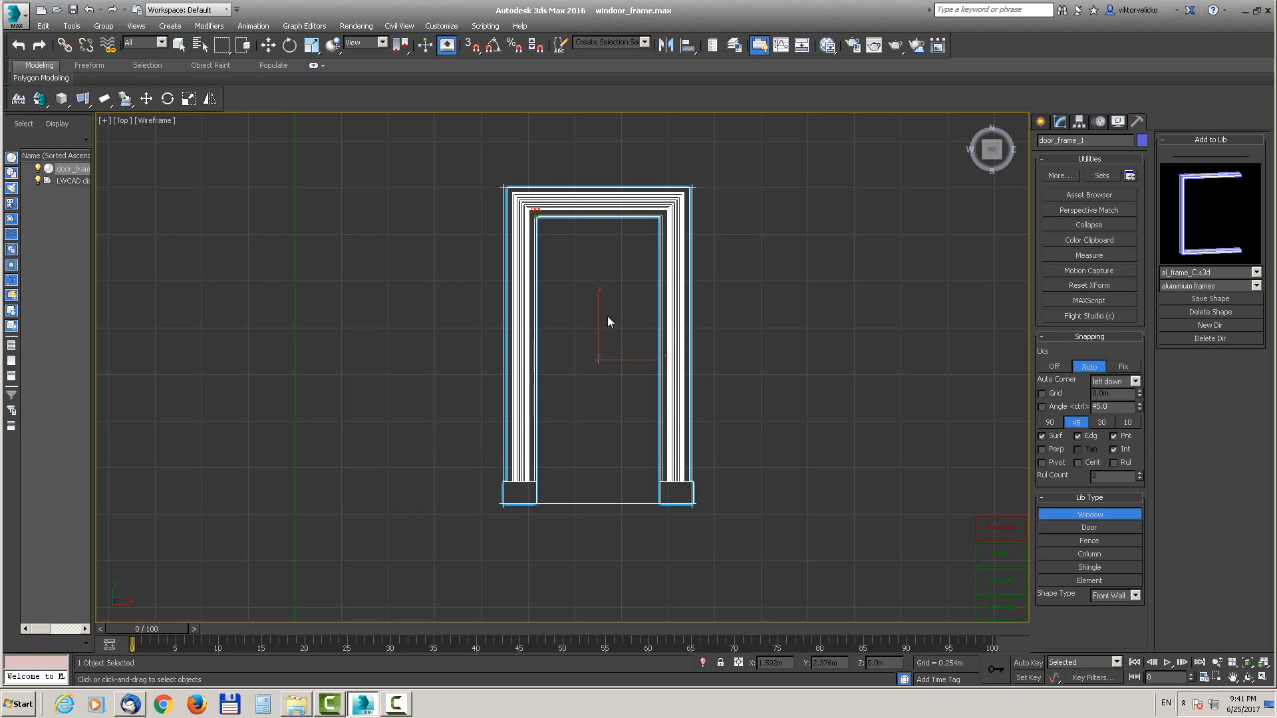
left_click(657, 504)
Step: Make the door frame a Front-Back Wall shape and set its X intervals across both casings and its Y interval across the head
left_click(1106, 616)
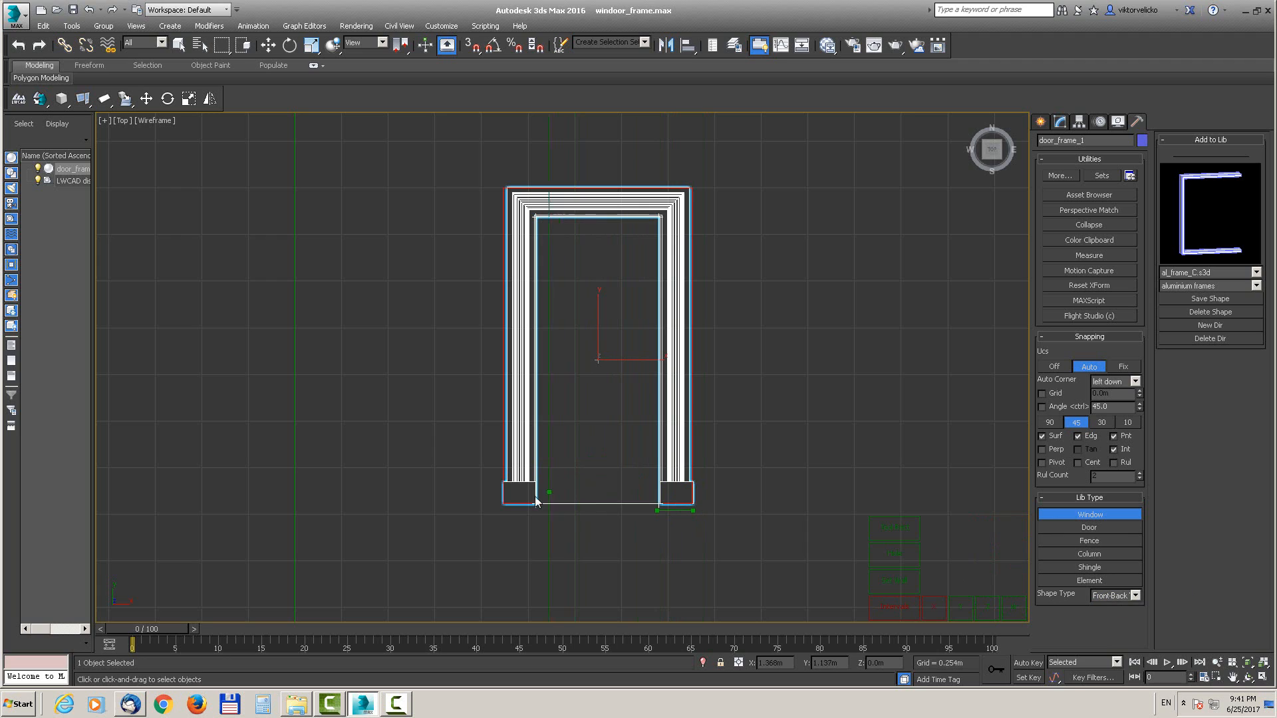
left_click(505, 501)
left_click(963, 610)
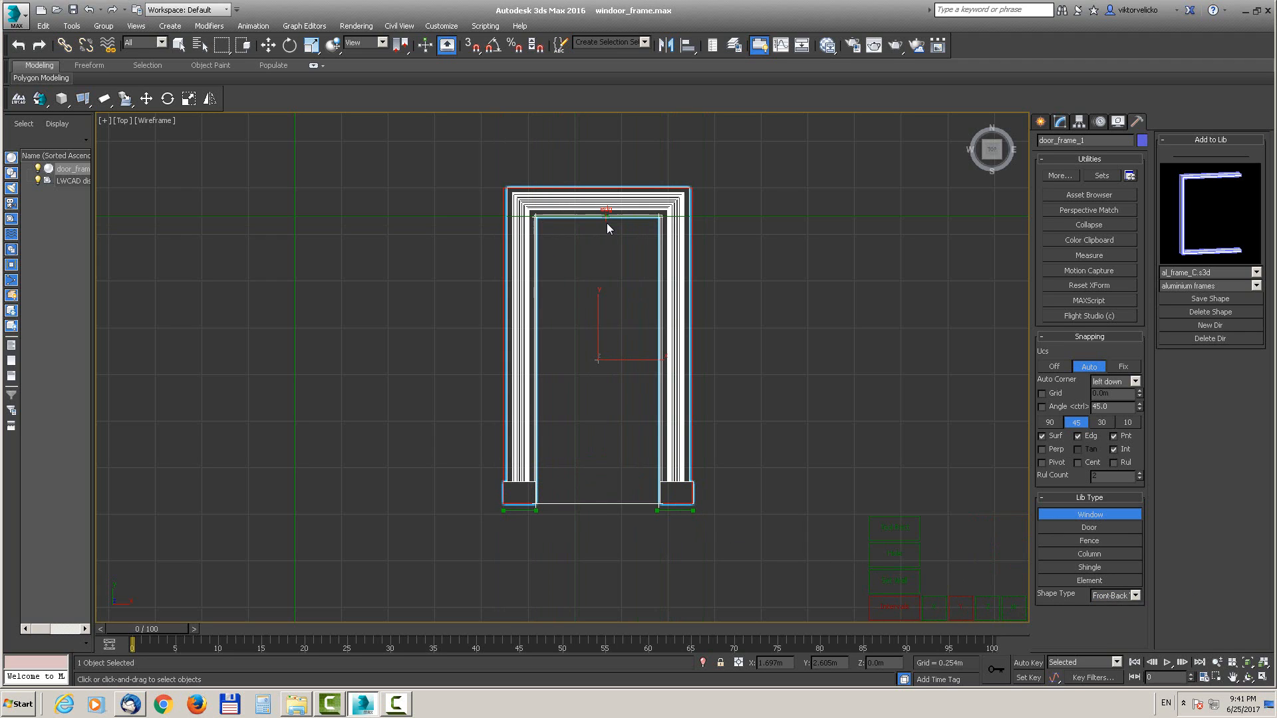
left_click(627, 186)
Step: Set the door frame's front and back wall lines in the Left view at the inner faces of the casings
key("alt+w")
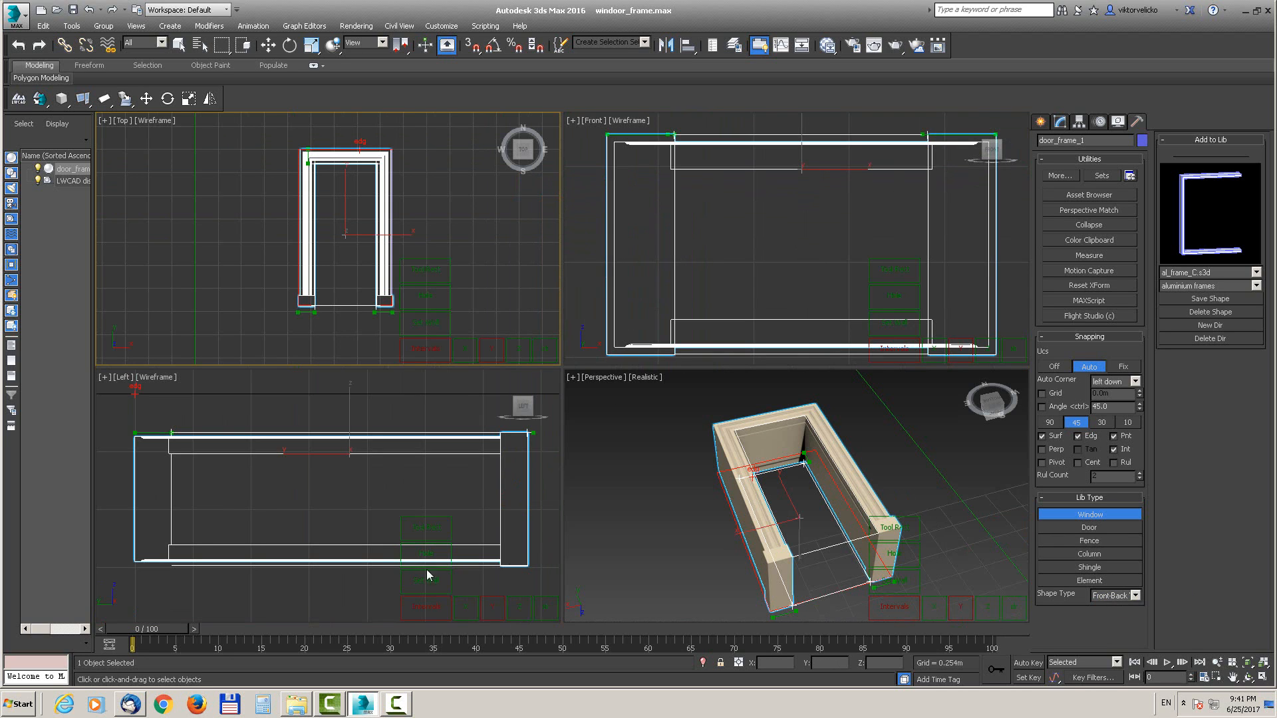
left_click(409, 576)
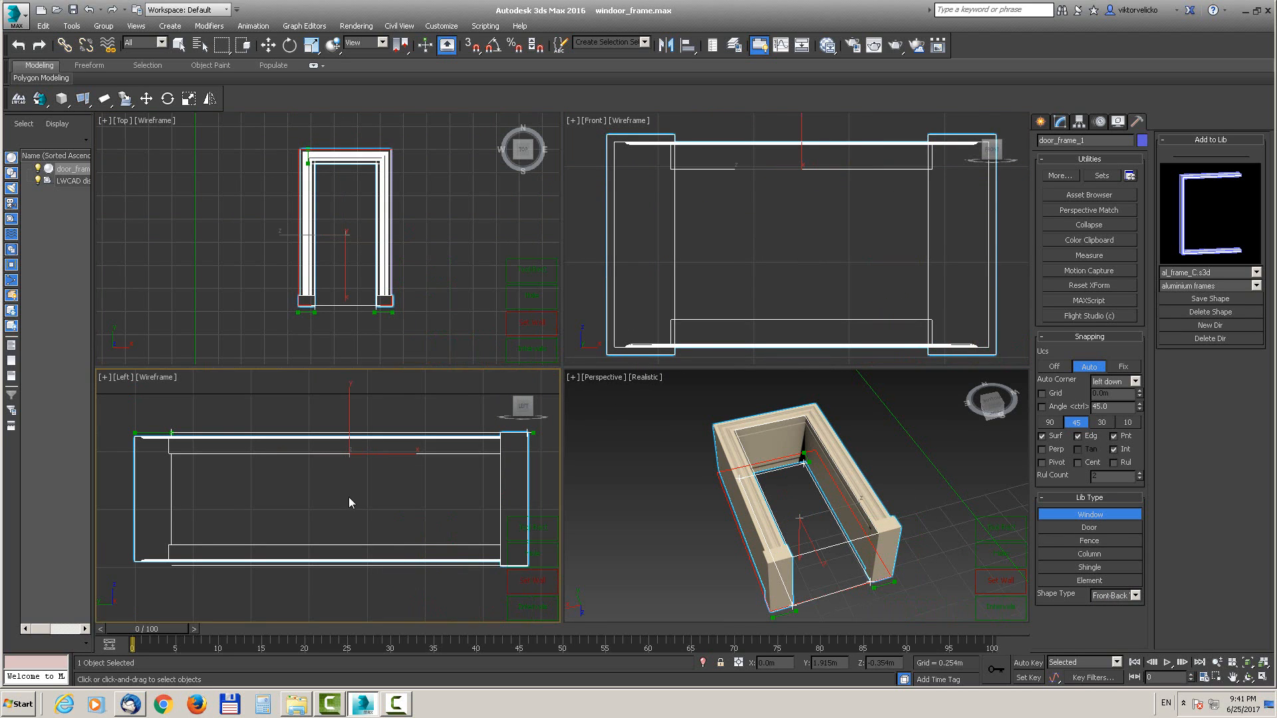
left_click(336, 454)
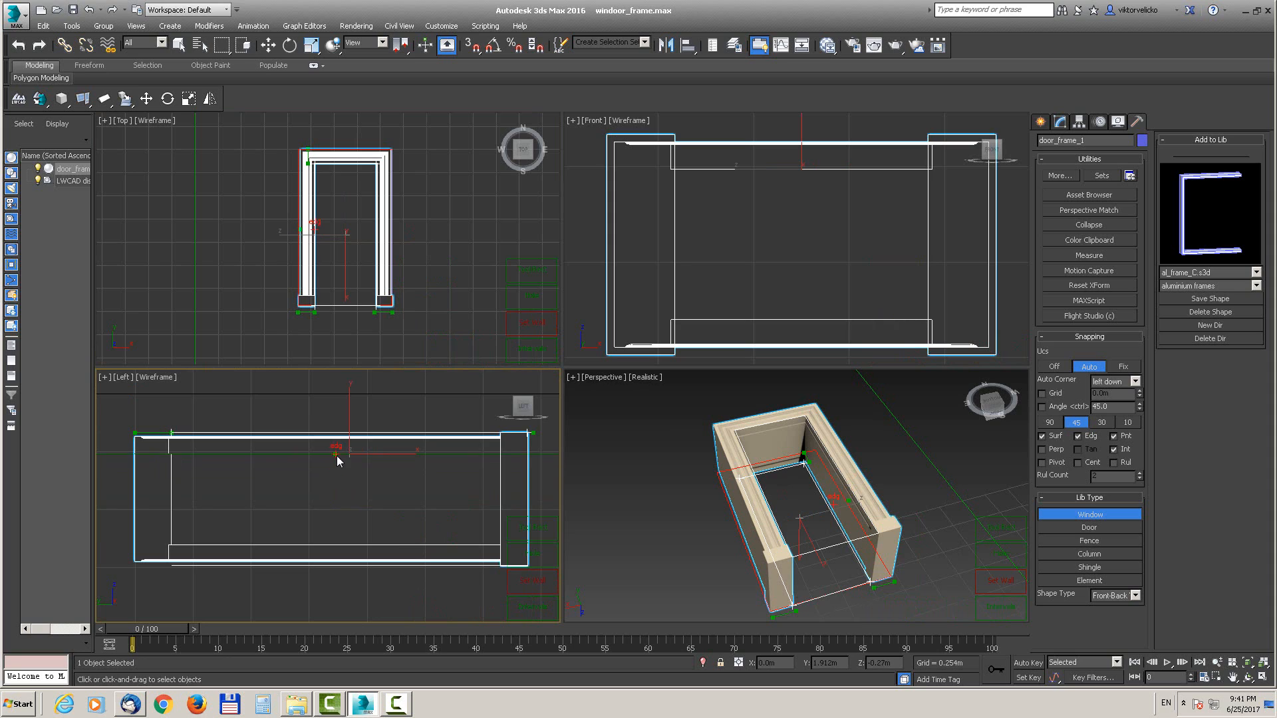
left_click(294, 546)
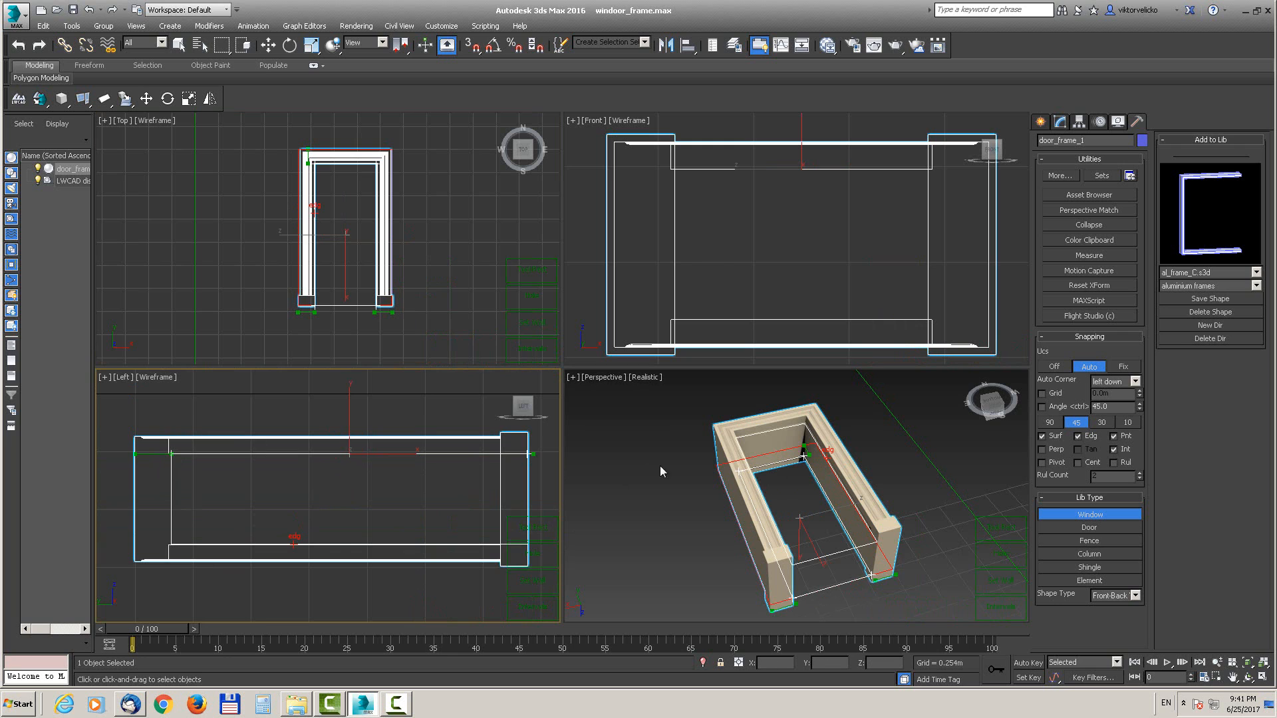
middle_click_drag(735, 540, 770, 558, "alt")
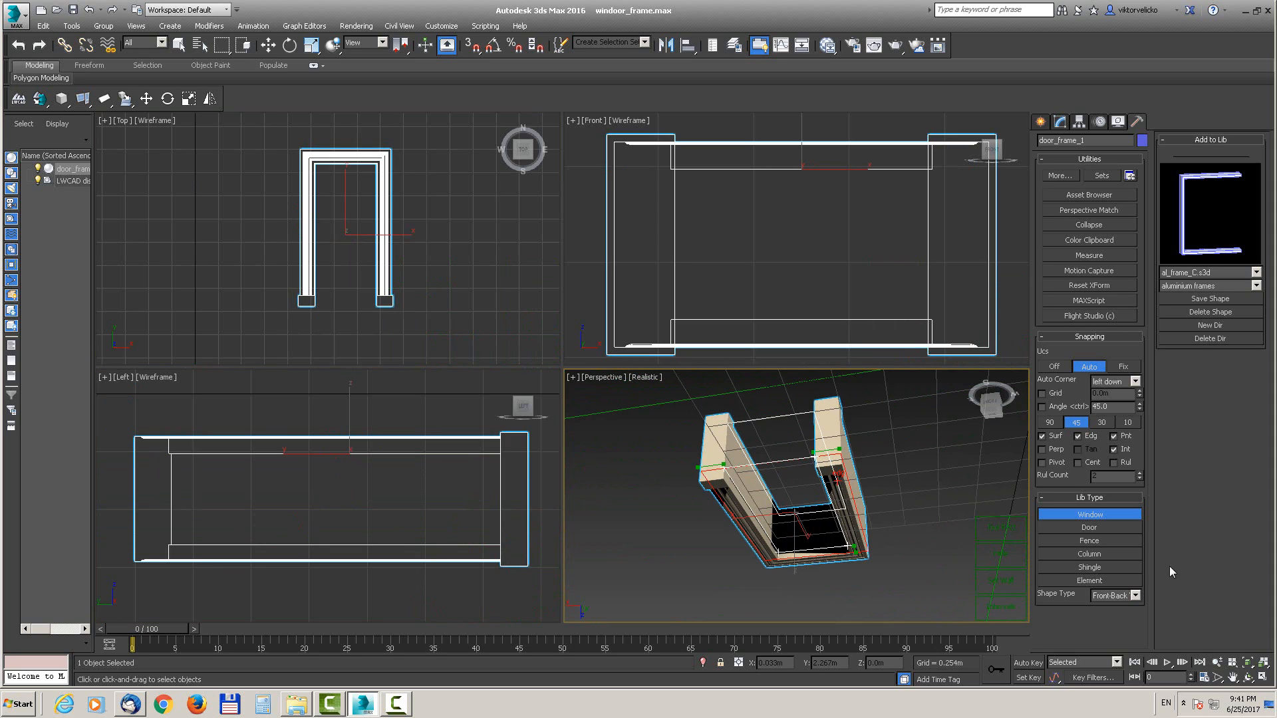
Step: Save the door frame shape to the test library as door_frame_toolrect.s3d, overwriting the existing file
left_click(1192, 286)
left_click(1204, 325)
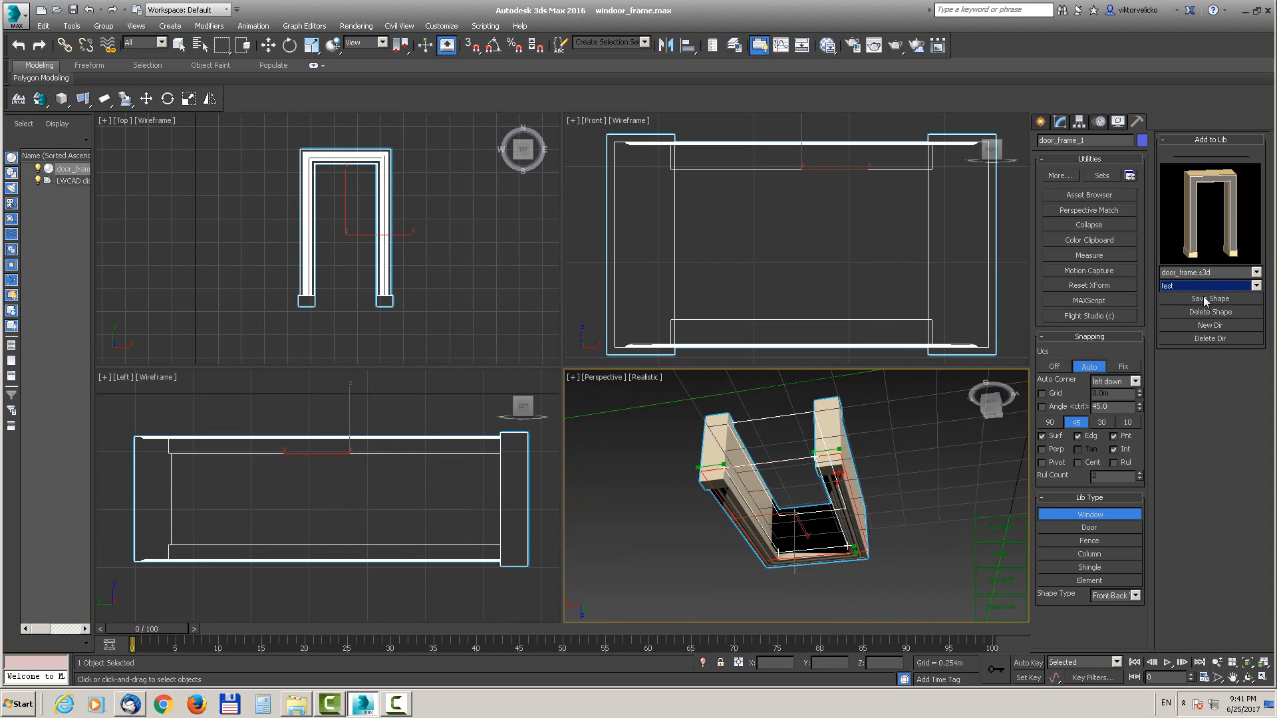
left_click(1203, 300)
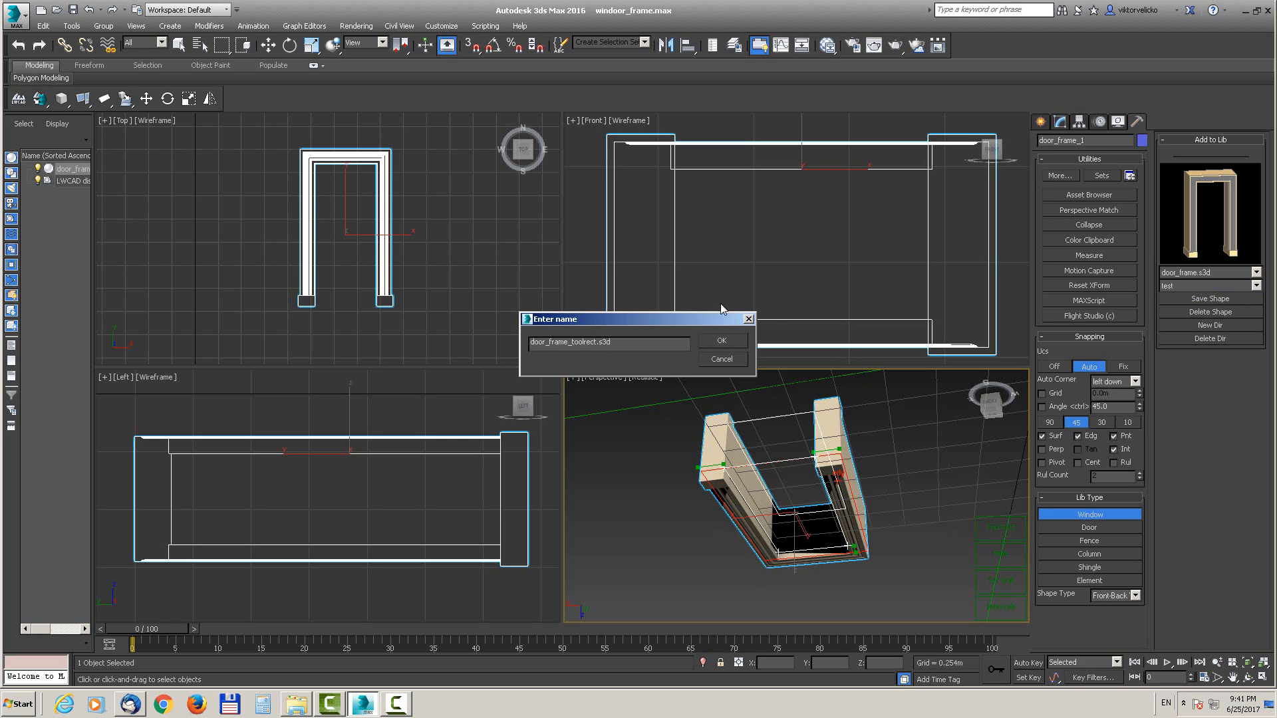
left_click(721, 341)
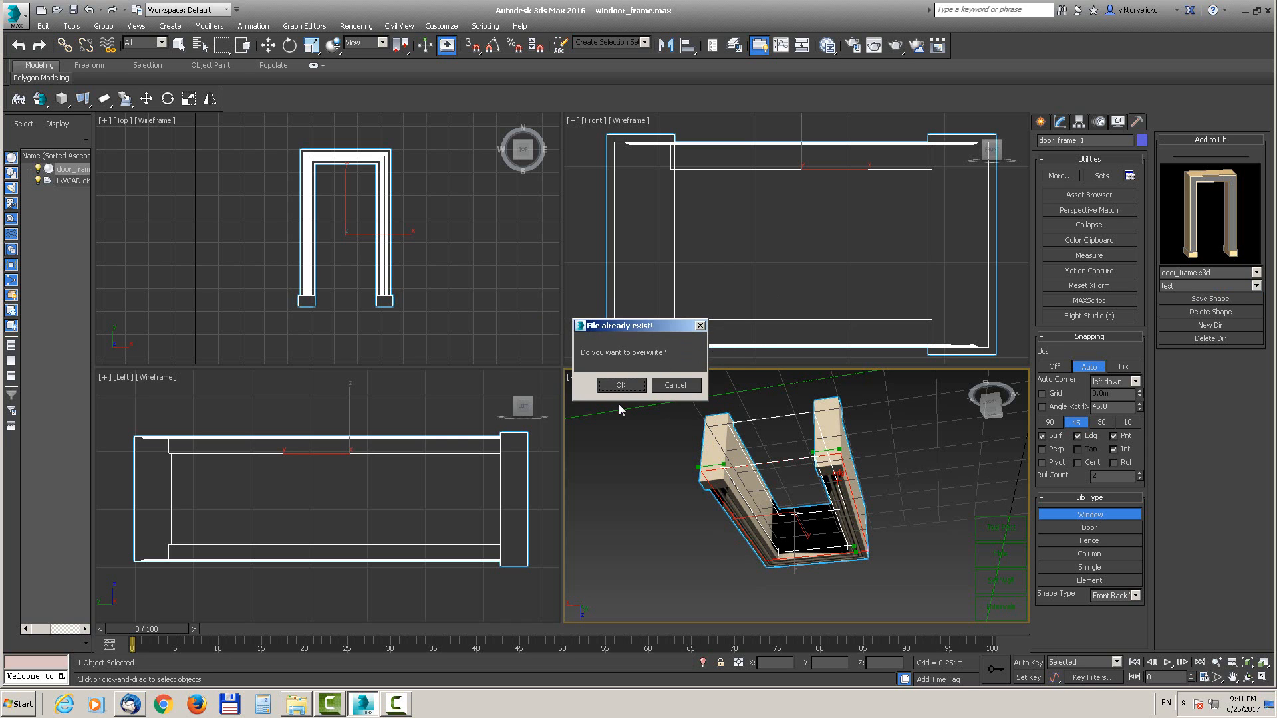
left_click(621, 385)
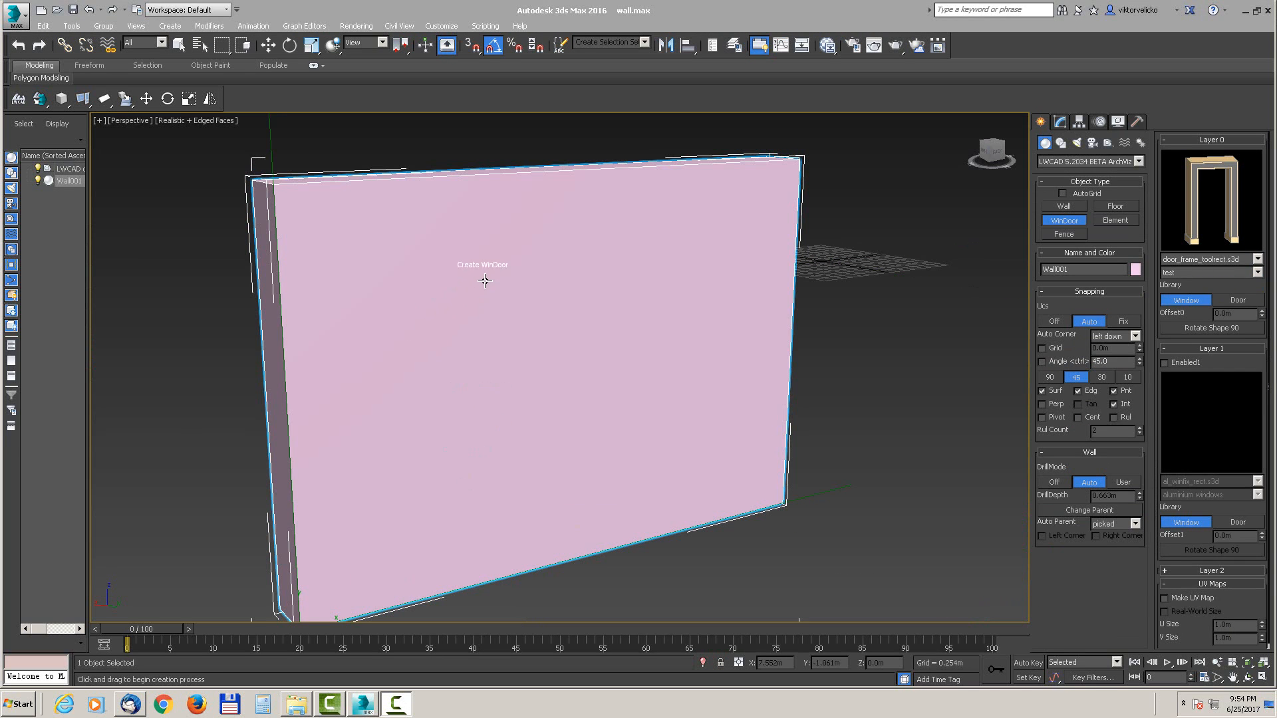
Step: Place the door_frame_toolrect.s3d frame in the wall and adjust its opening width
left_click_drag(532, 284, 635, 543)
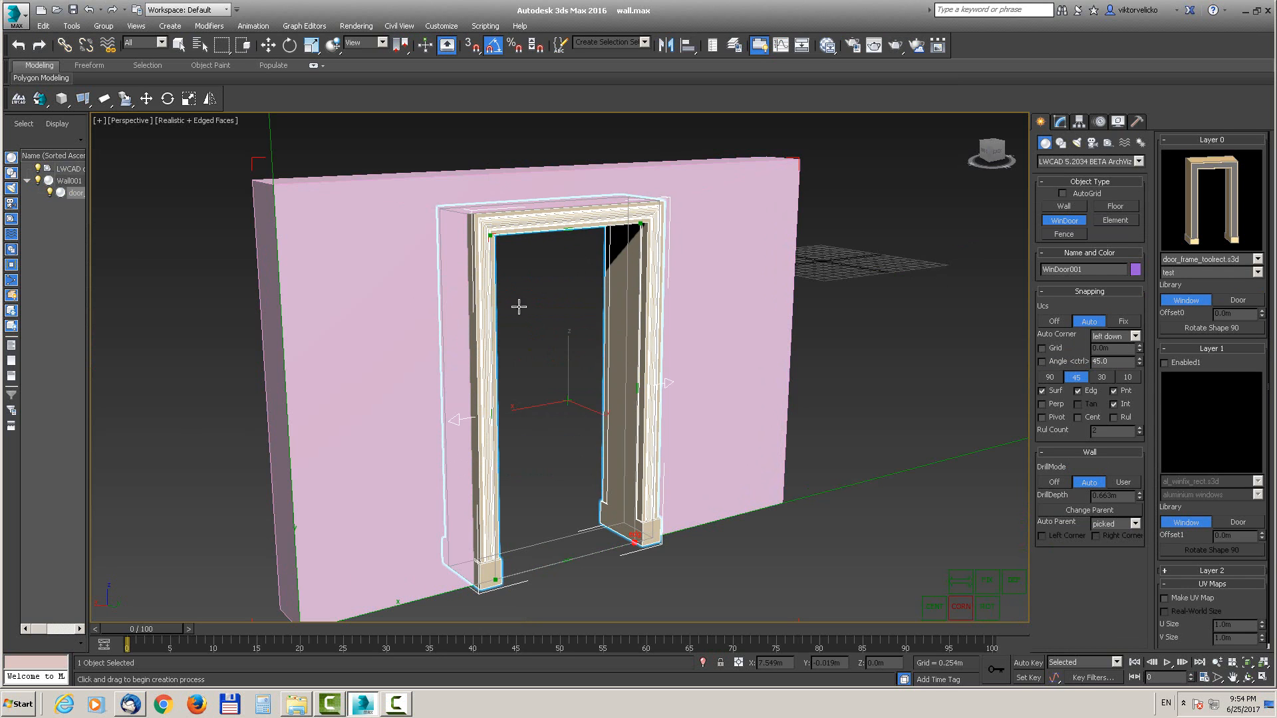
mouse_move(416, 405)
middle_mouse_down("alt")
mouse_move(607, 391)
mouse_move(582, 376)
mouse_move(385, 418)
mouse_move(409, 404)
middle_mouse_up("alt")
left_click_drag(643, 397, 606, 402)
middle_click_drag(569, 421, 534, 411)
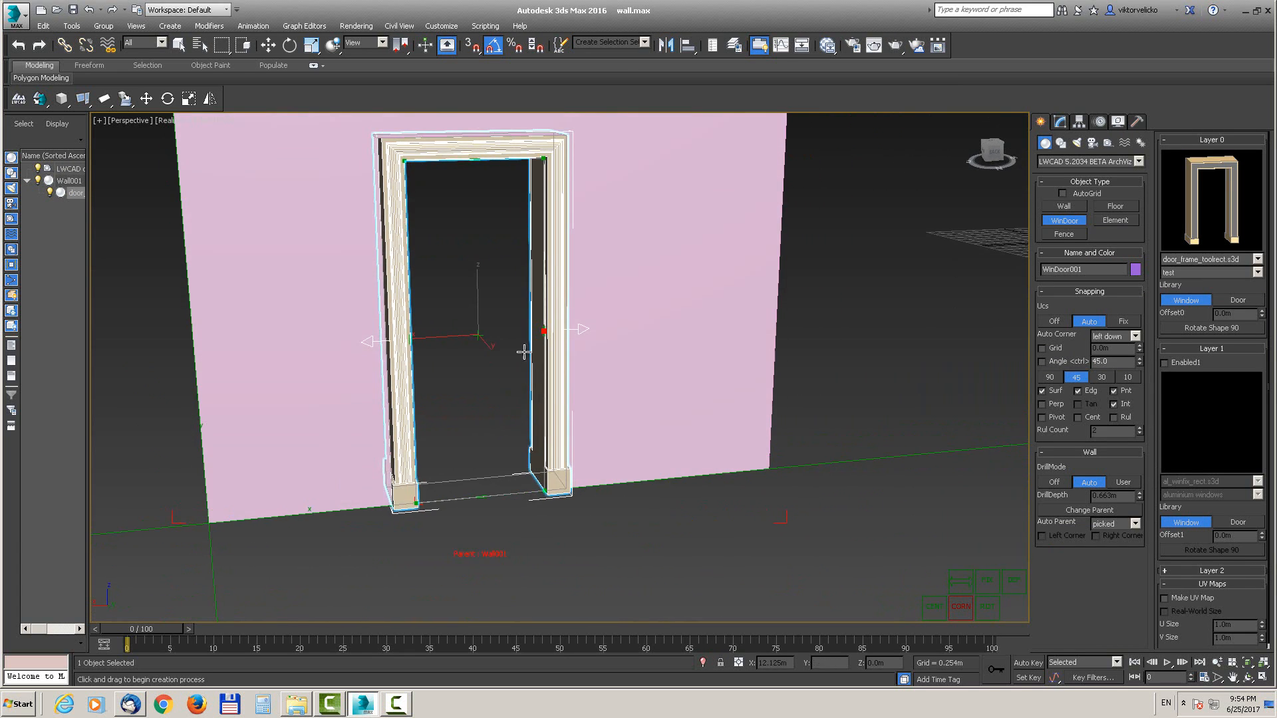
middle_click_drag(525, 351, 544, 416)
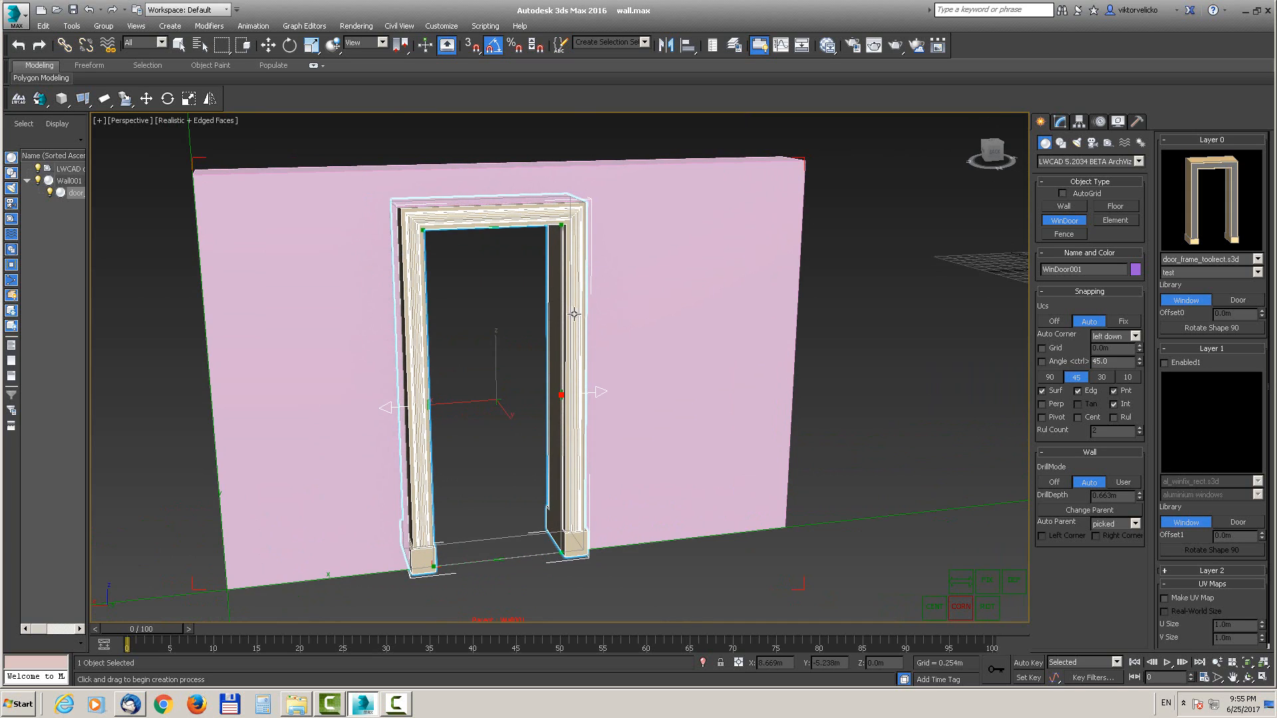
mouse_move(569, 388)
left_mouse_down()
mouse_move(627, 373)
mouse_move(665, 393)
mouse_move(615, 399)
mouse_move(572, 382)
mouse_move(581, 376)
left_mouse_up()
mouse_move(496, 431)
middle_mouse_down("alt")
mouse_move(530, 402)
mouse_move(500, 425)
middle_mouse_up("alt")
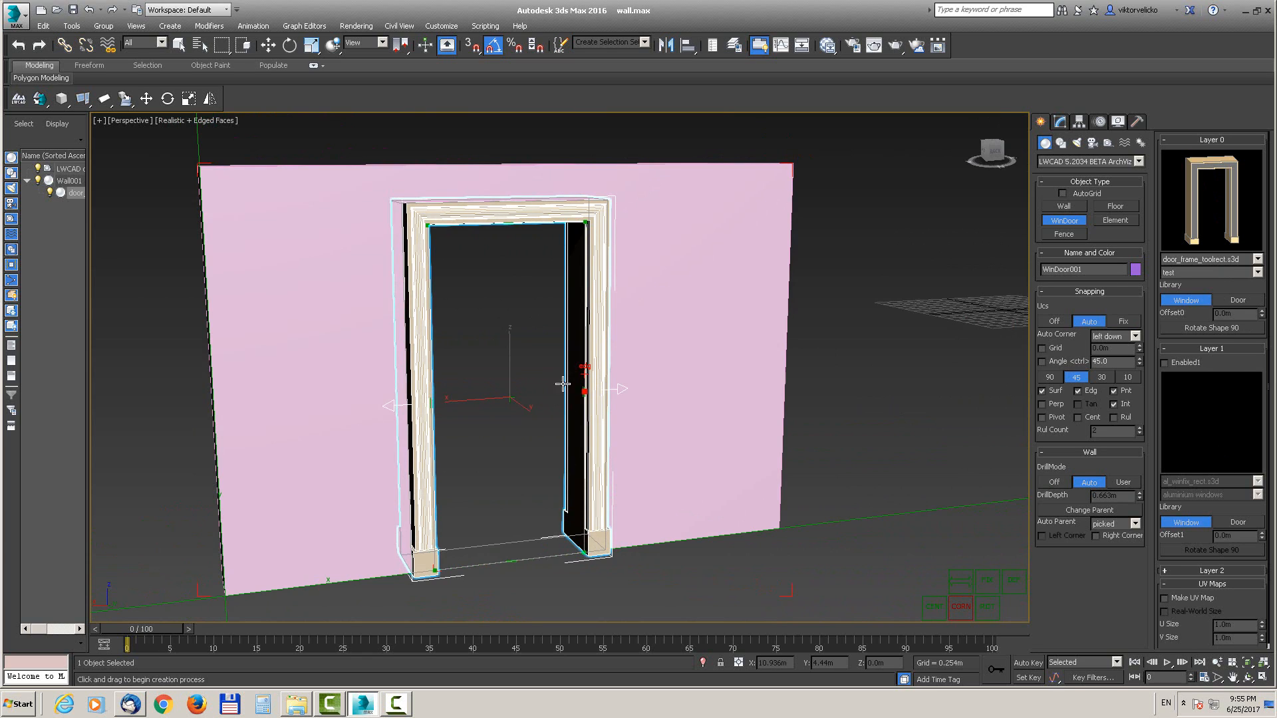
Step: Enable Layer 1 to fill the door frame's opening with the al_winfix_rect.s3d window from aluminium windows
left_click(1164, 363)
middle_click_drag(615, 335, 580, 238, "alt")
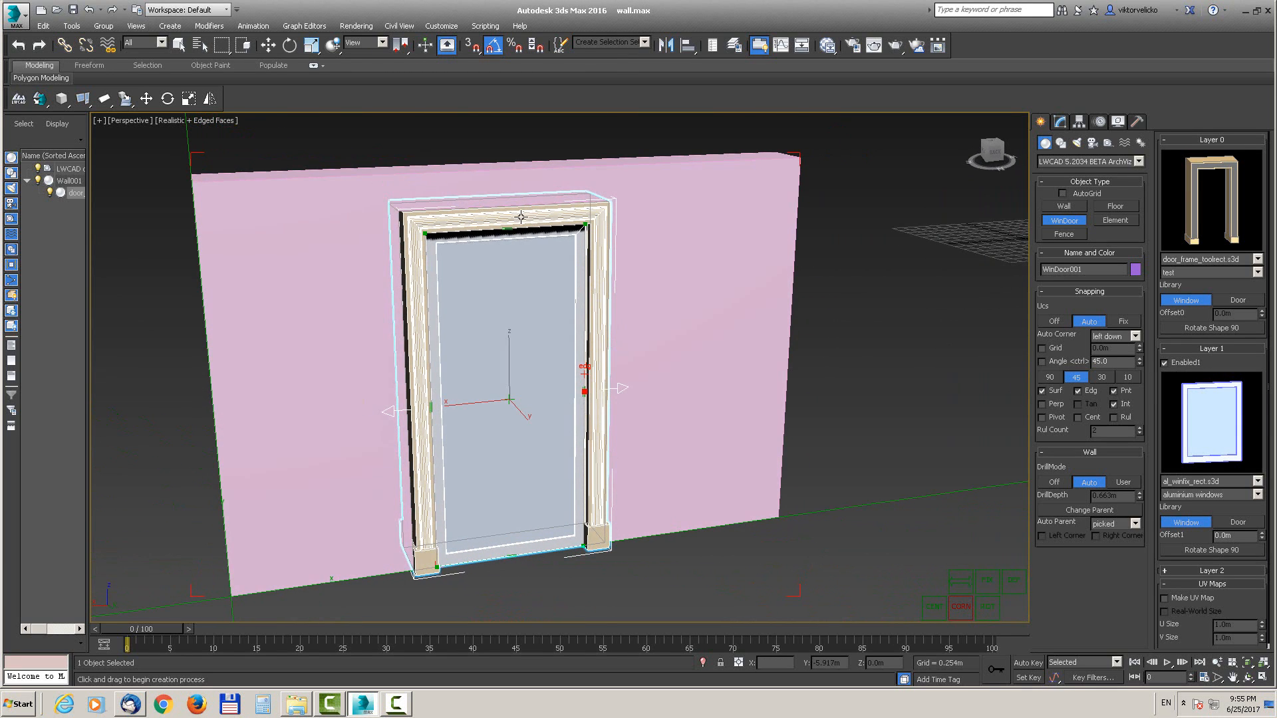
middle_click_drag(497, 268, 532, 241, "alt")
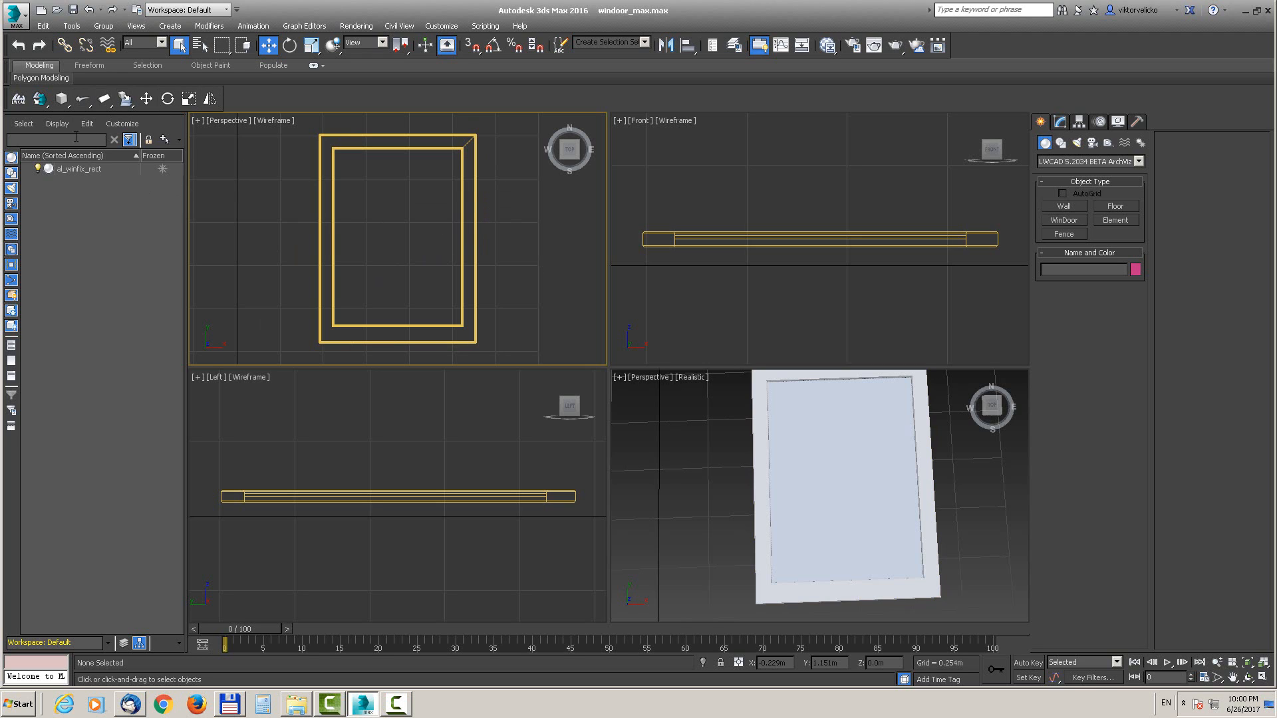
Step: Place a door_handle_s3.s3d element from default handles on the left member of the al_winfix_rect window frame, near mid-height
left_click(82, 99)
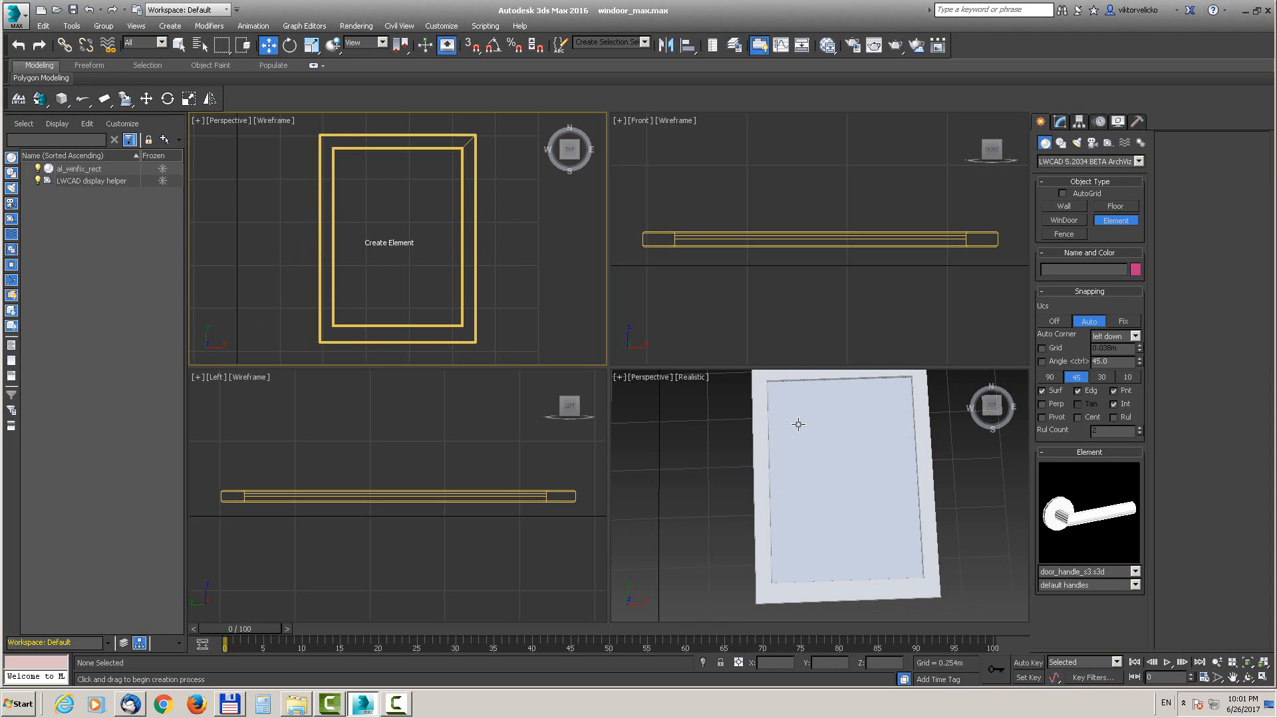
left_click(763, 476)
left_click(761, 476)
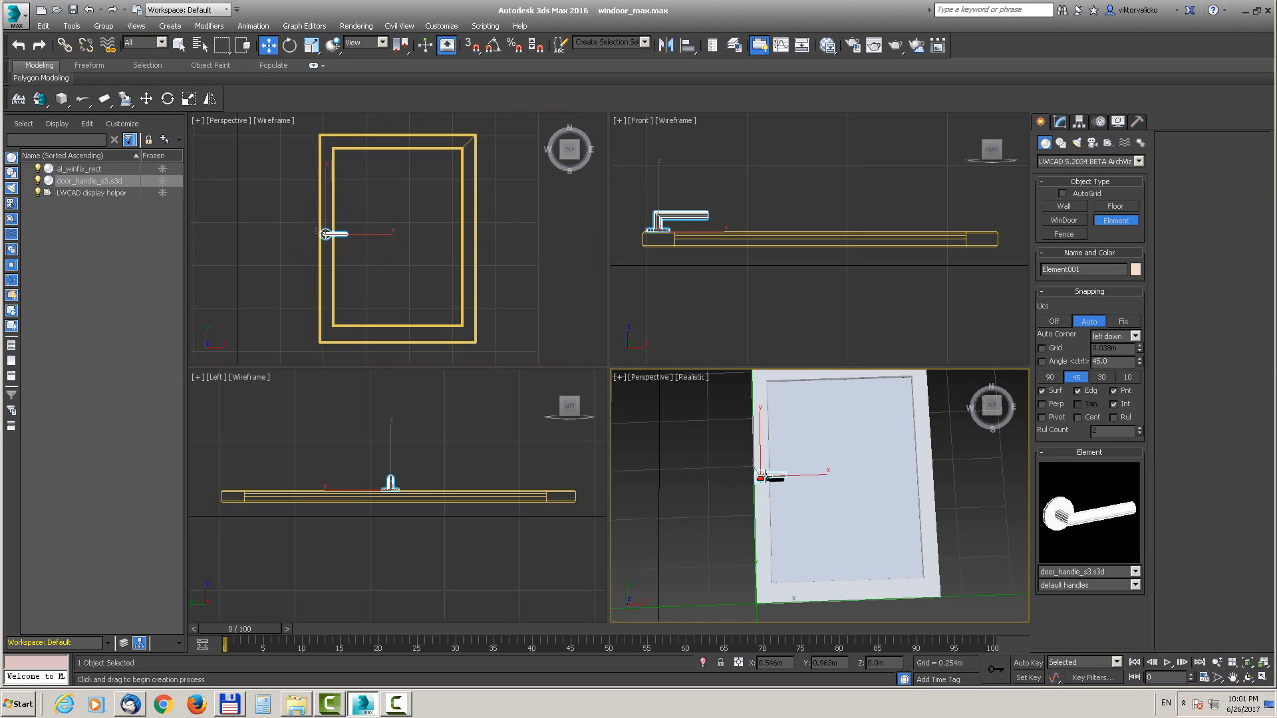
scroll(761, 477, "up", 4)
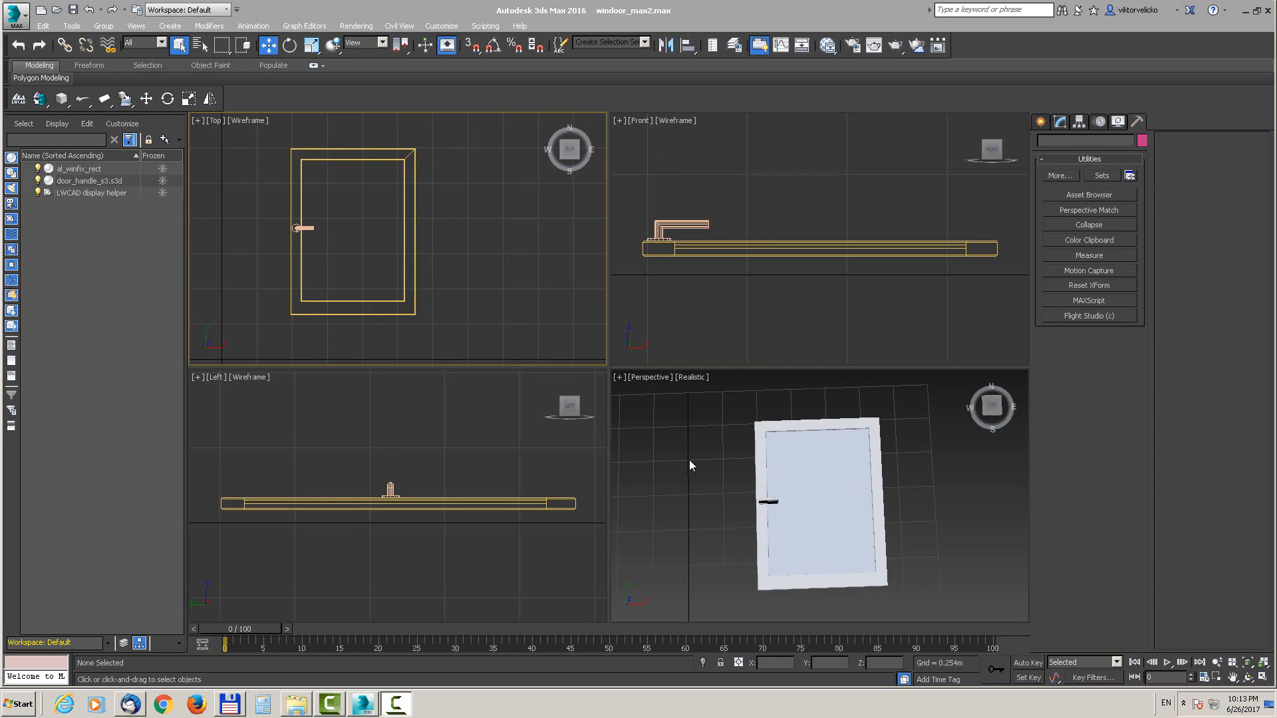
Step: Select the window together with its handle and start adding them to the library as a shape from the Top view
left_click_drag(463, 137, 290, 232)
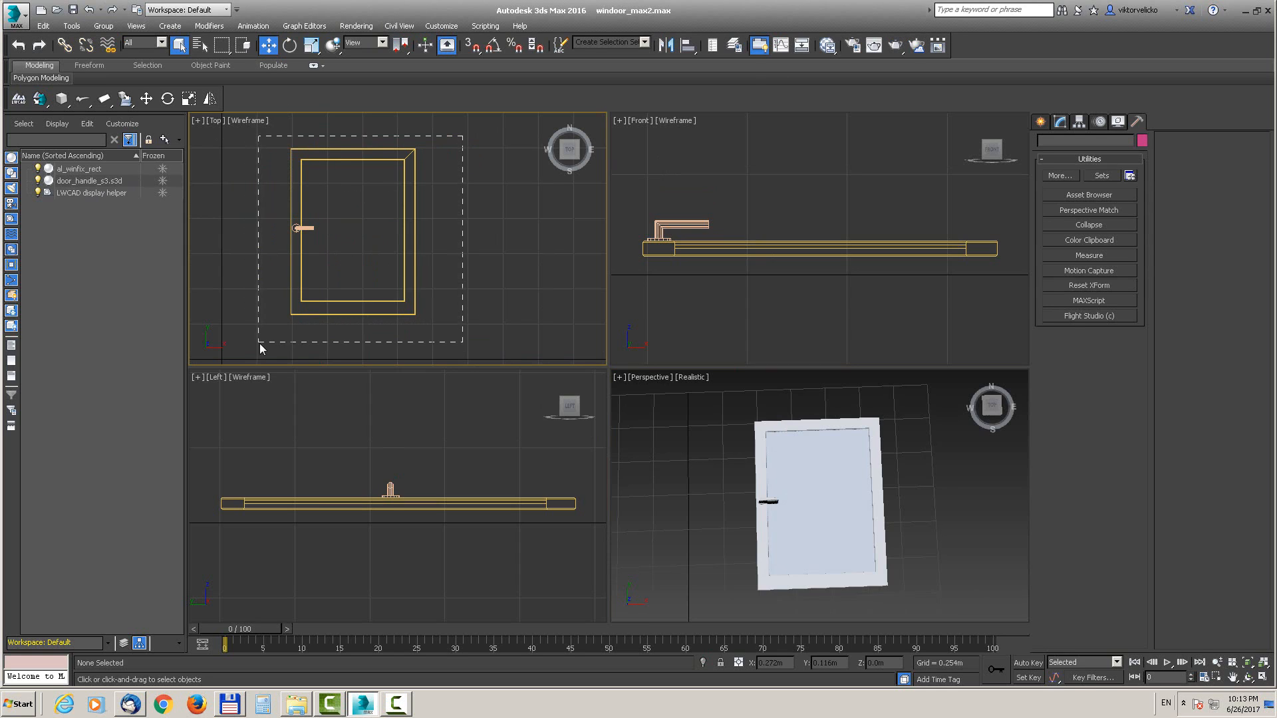
left_click_drag(260, 348, 259, 349)
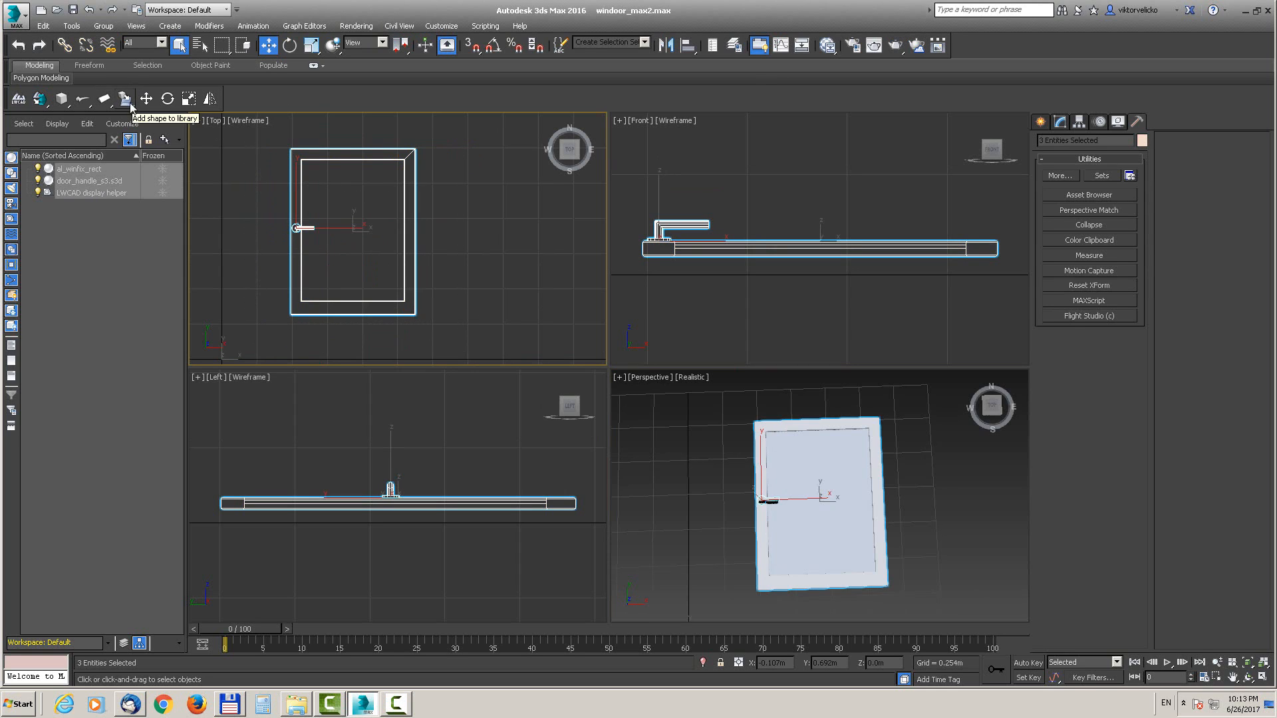
left_click_drag(124, 100, 126, 122)
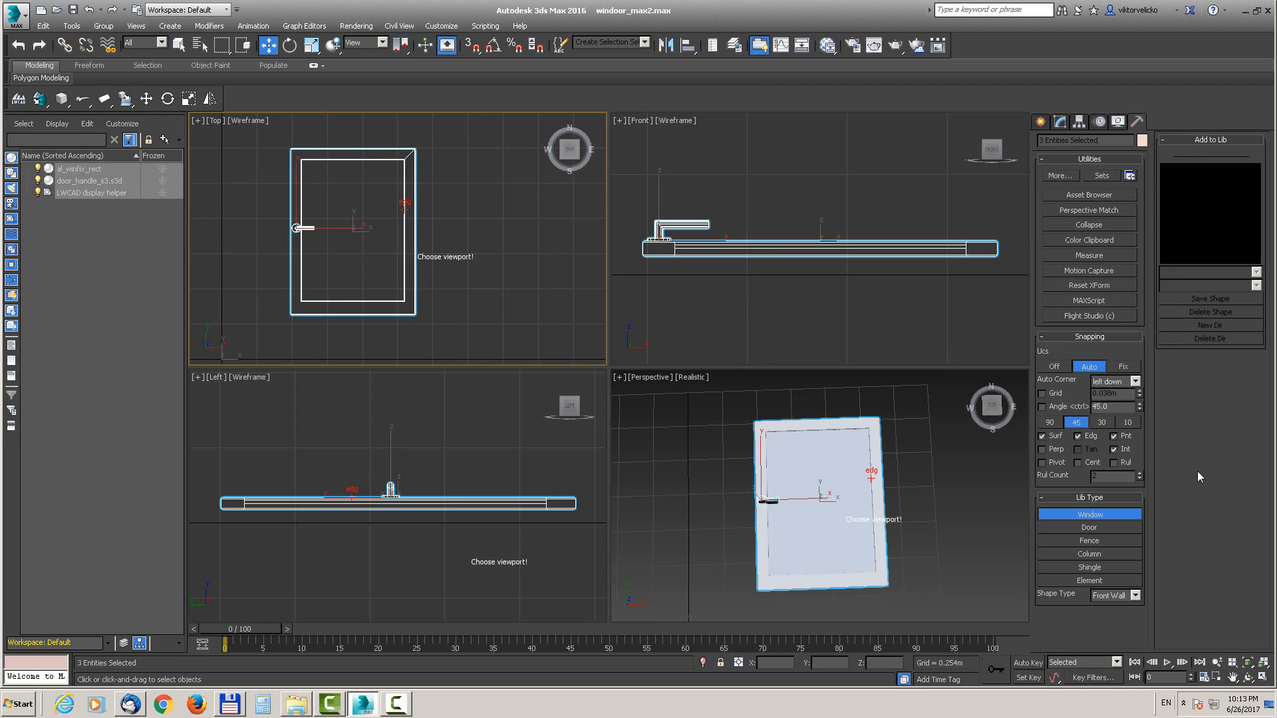
left_click(461, 208)
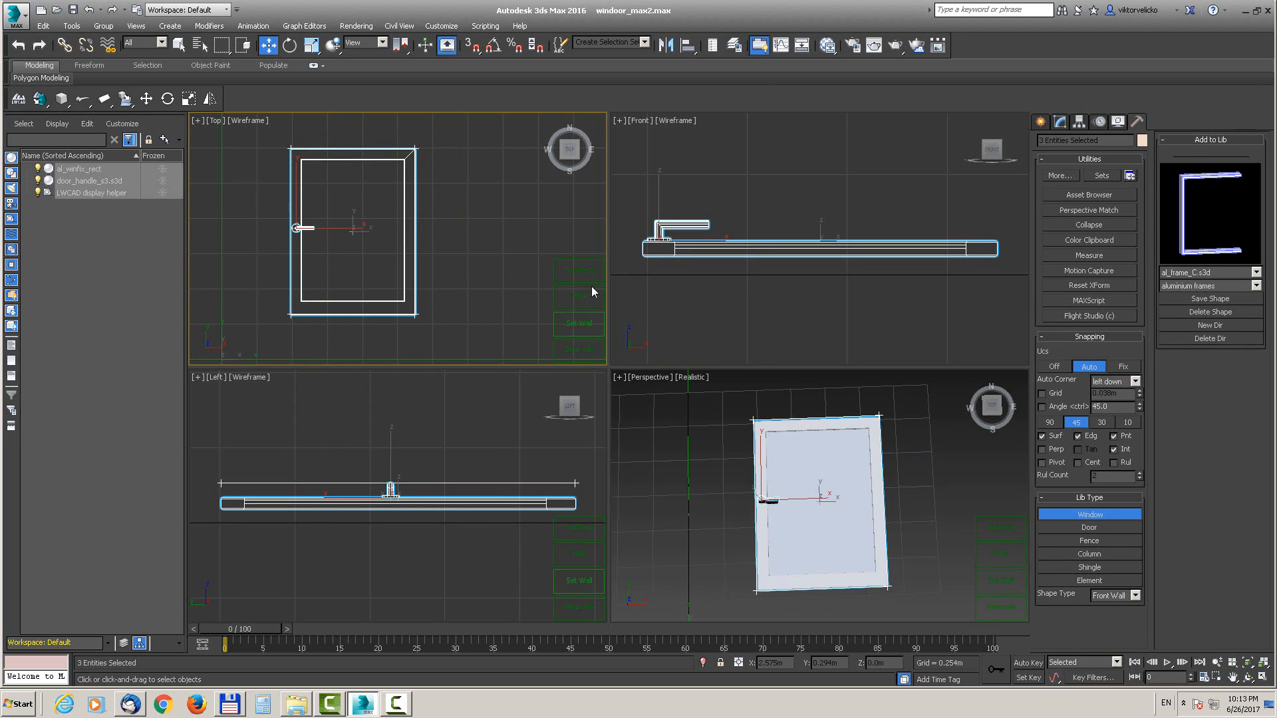
Step: Set the window's X intervals across both side frame members and its Y intervals across the bottom and top members
left_click(582, 350)
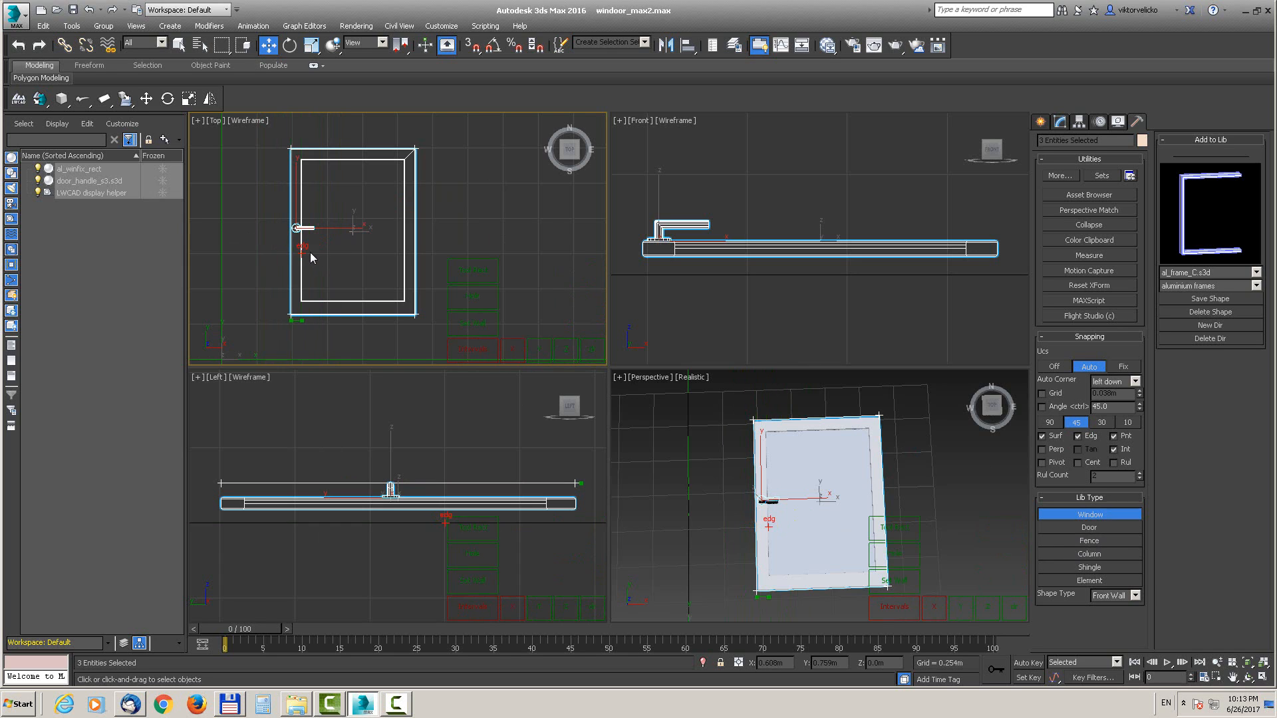
left_click(436, 241)
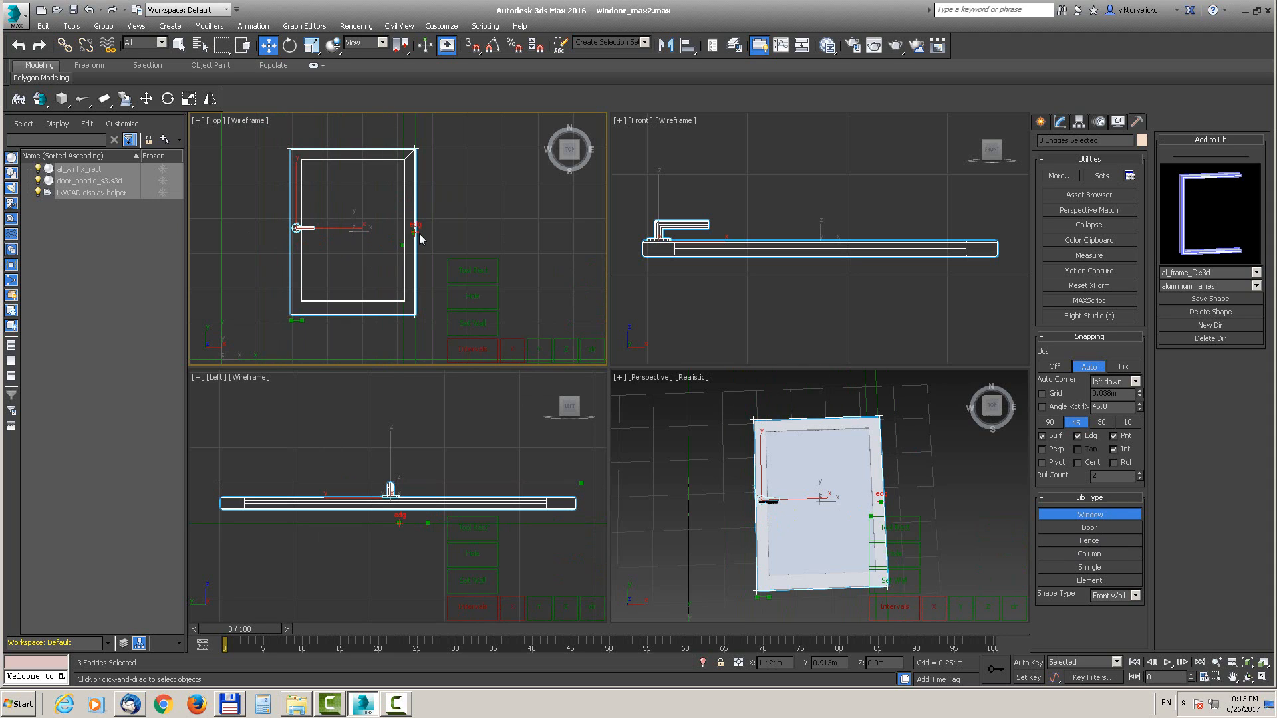
left_click(544, 348)
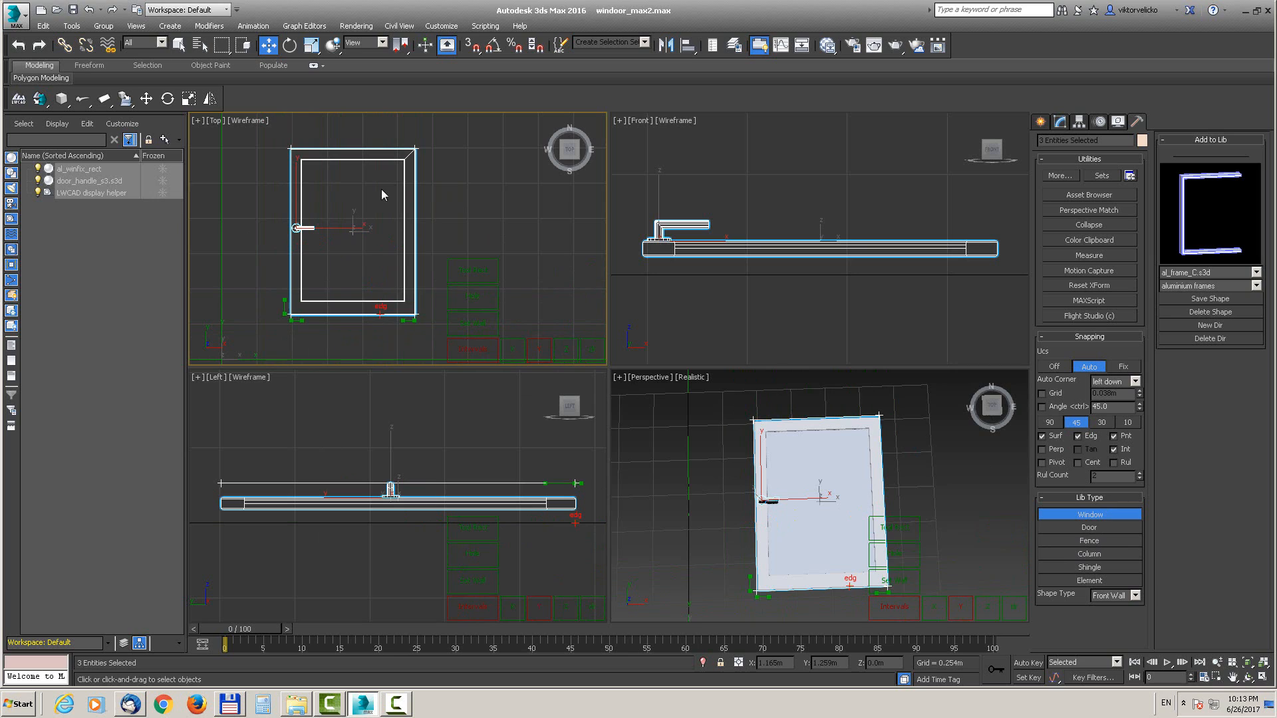
left_click(375, 148)
Step: Save the window shape to the test library as window_instance
left_click(1203, 284)
left_click(1185, 323)
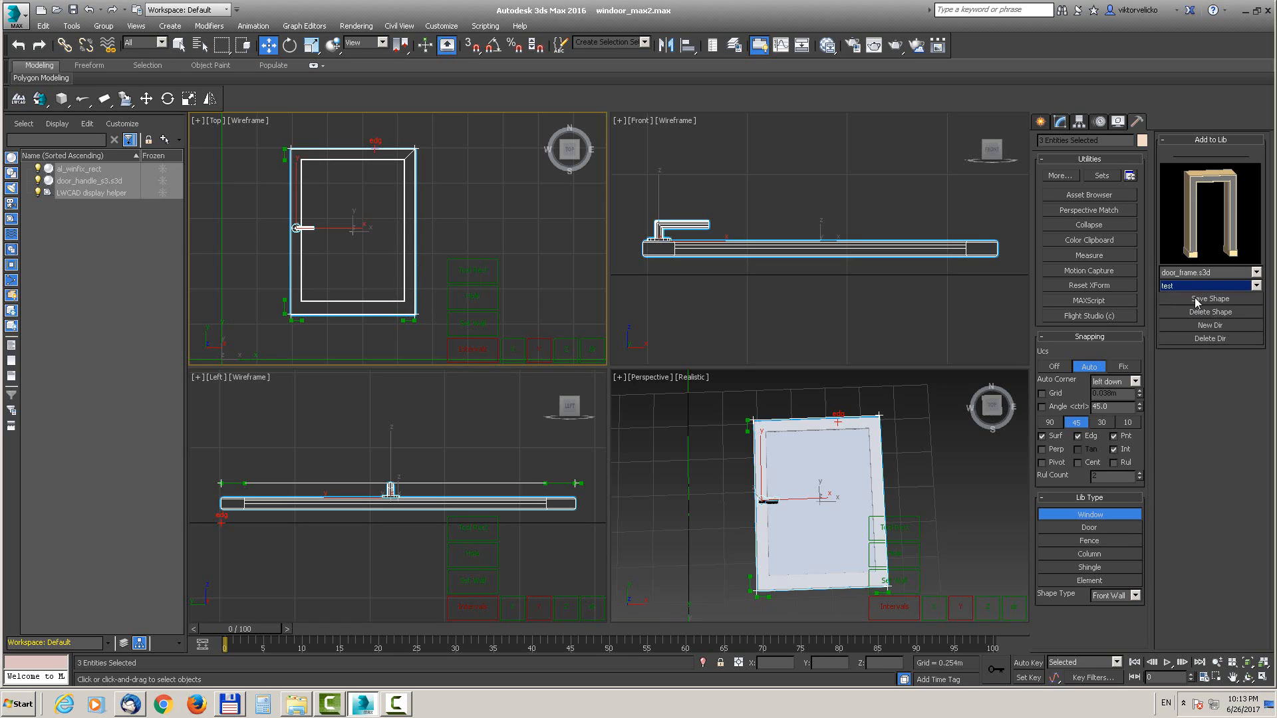
left_click(1196, 300)
left_click_drag(509, 350, 421, 318)
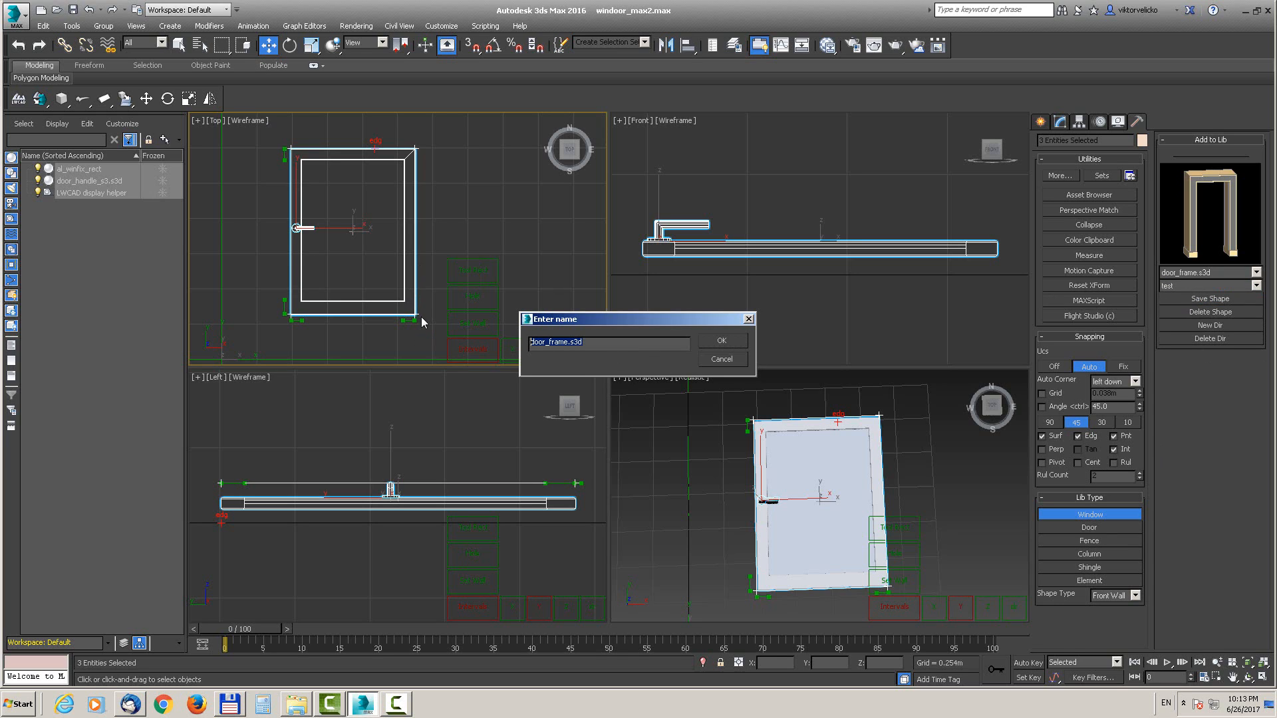
type("window_instance")
left_click(722, 341)
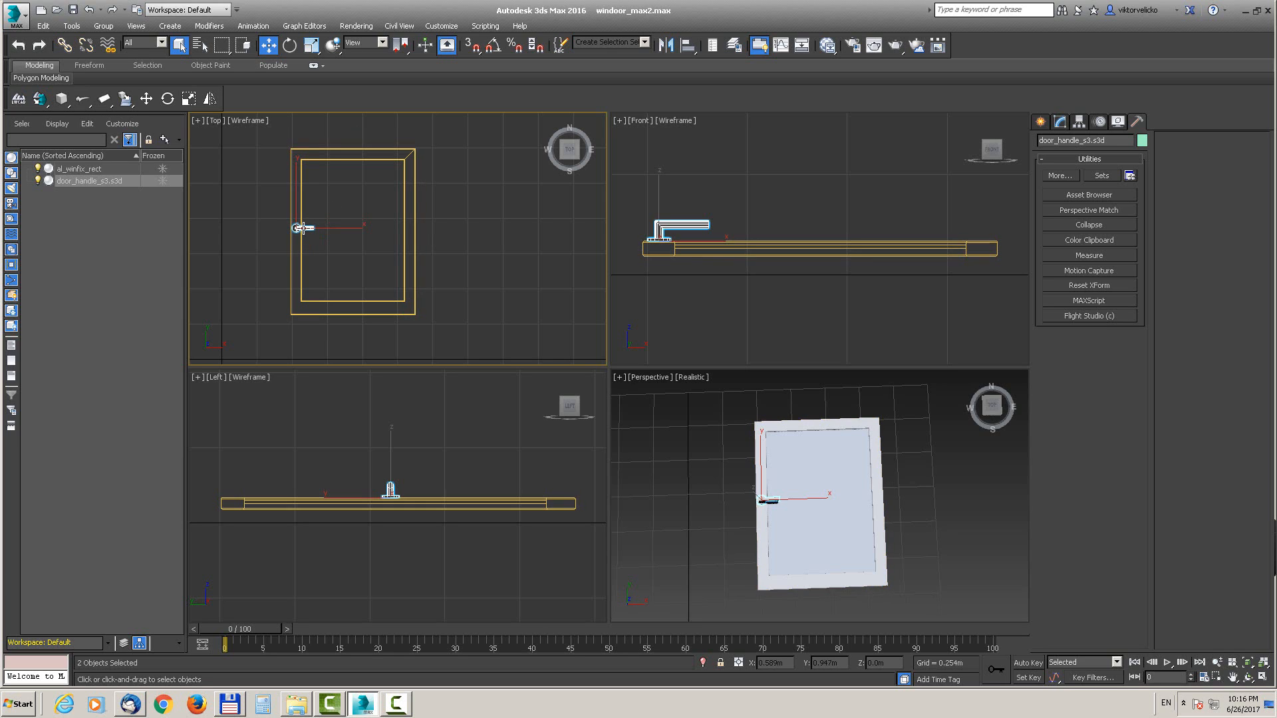
Step: Start adding the window with the recoloured handle object to the library, setting X and Y intervals across its four frame members
left_click(440, 214)
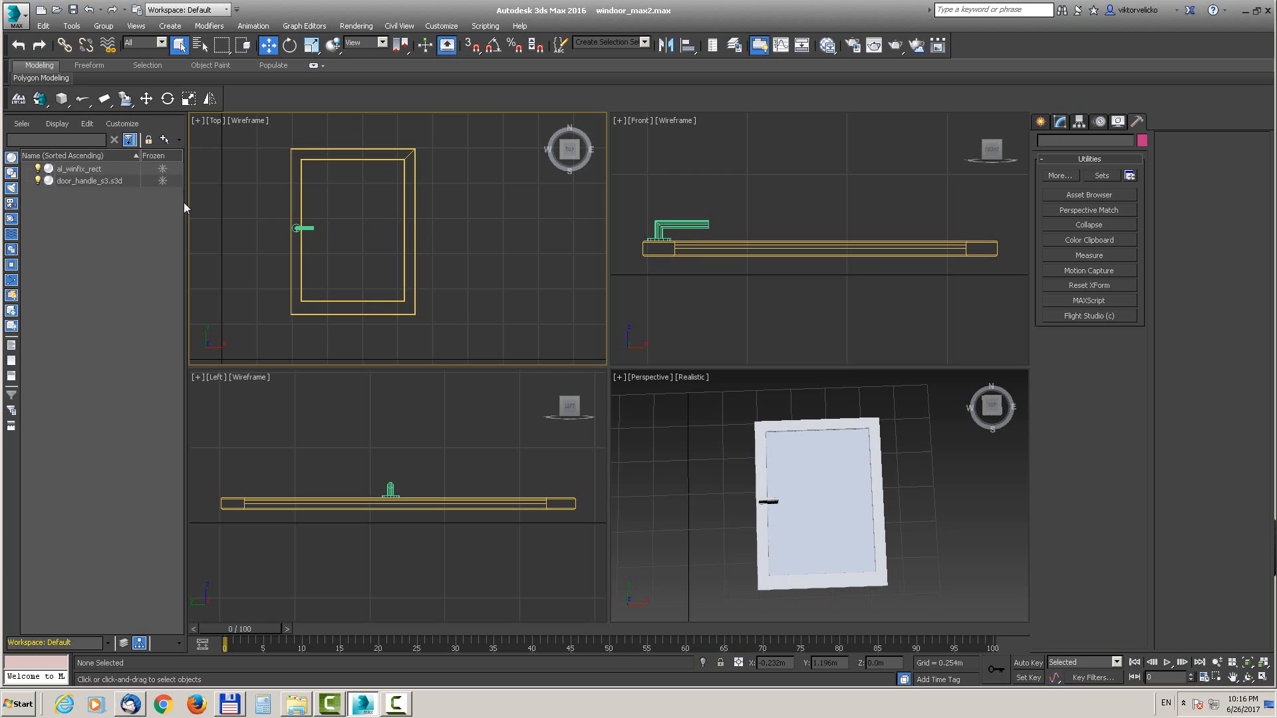
left_click_drag(460, 133, 229, 329)
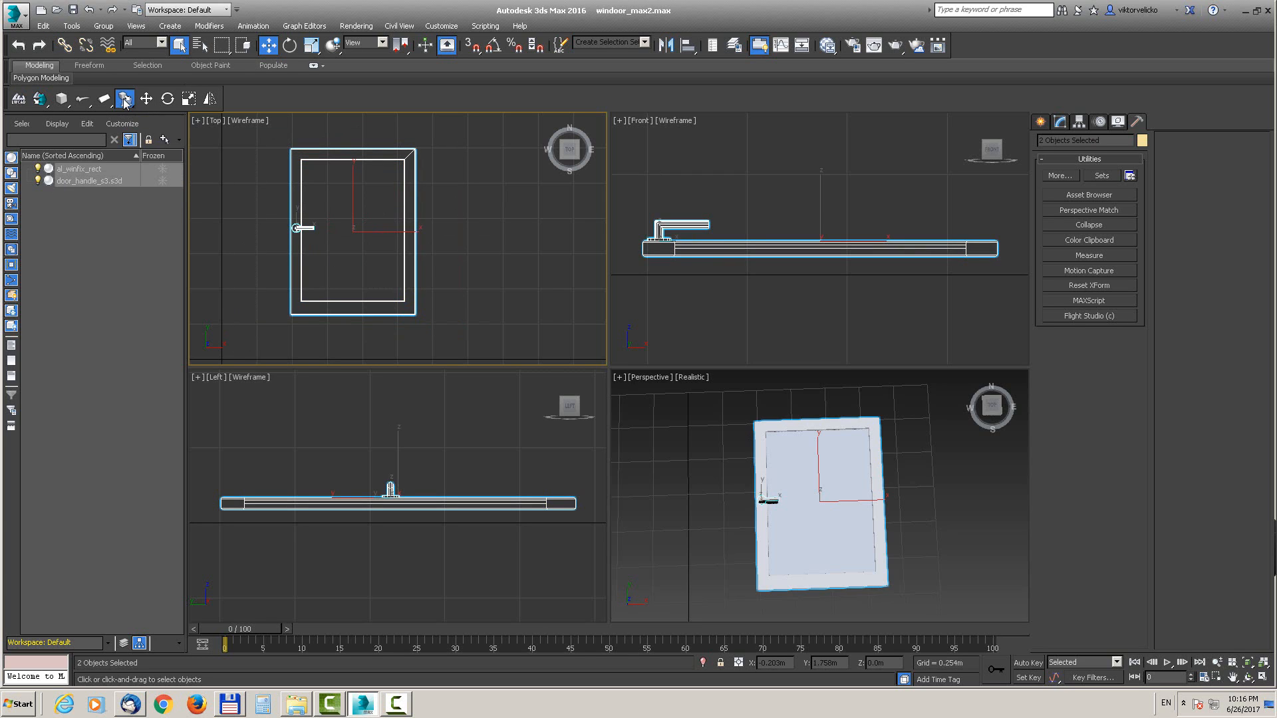
left_click_drag(124, 99, 126, 118)
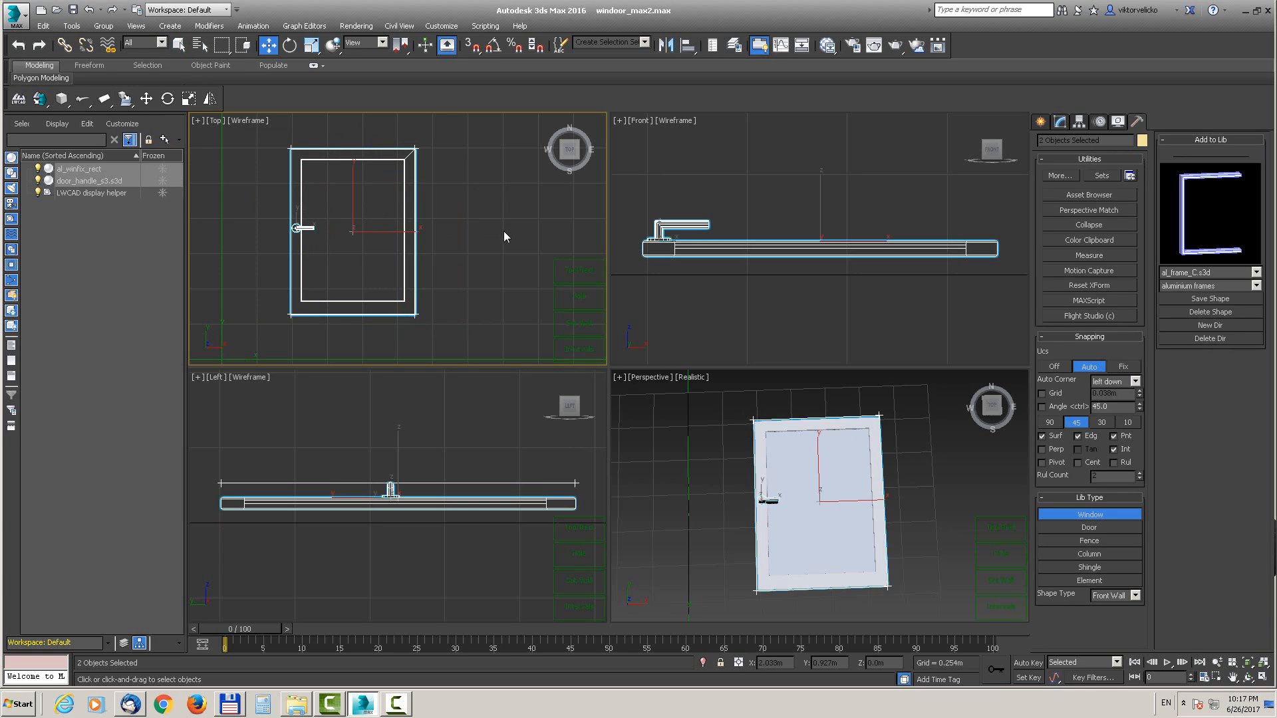
left_click(577, 353)
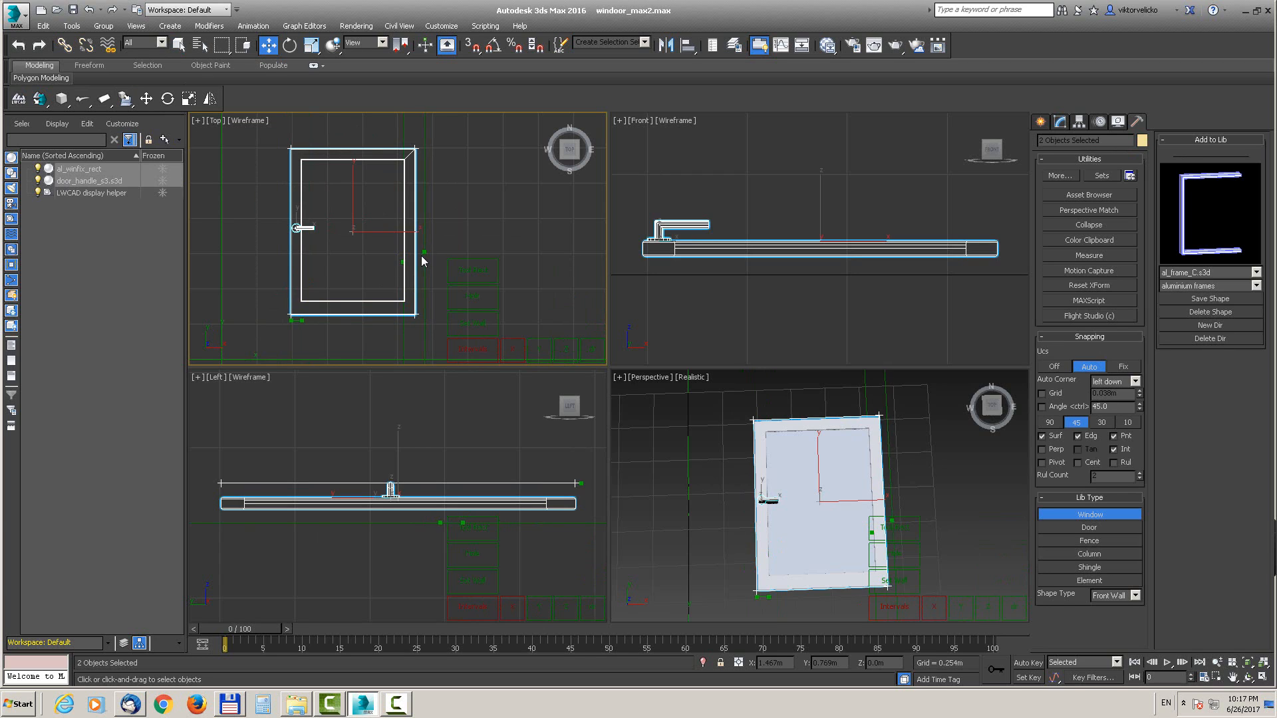
left_click(536, 349)
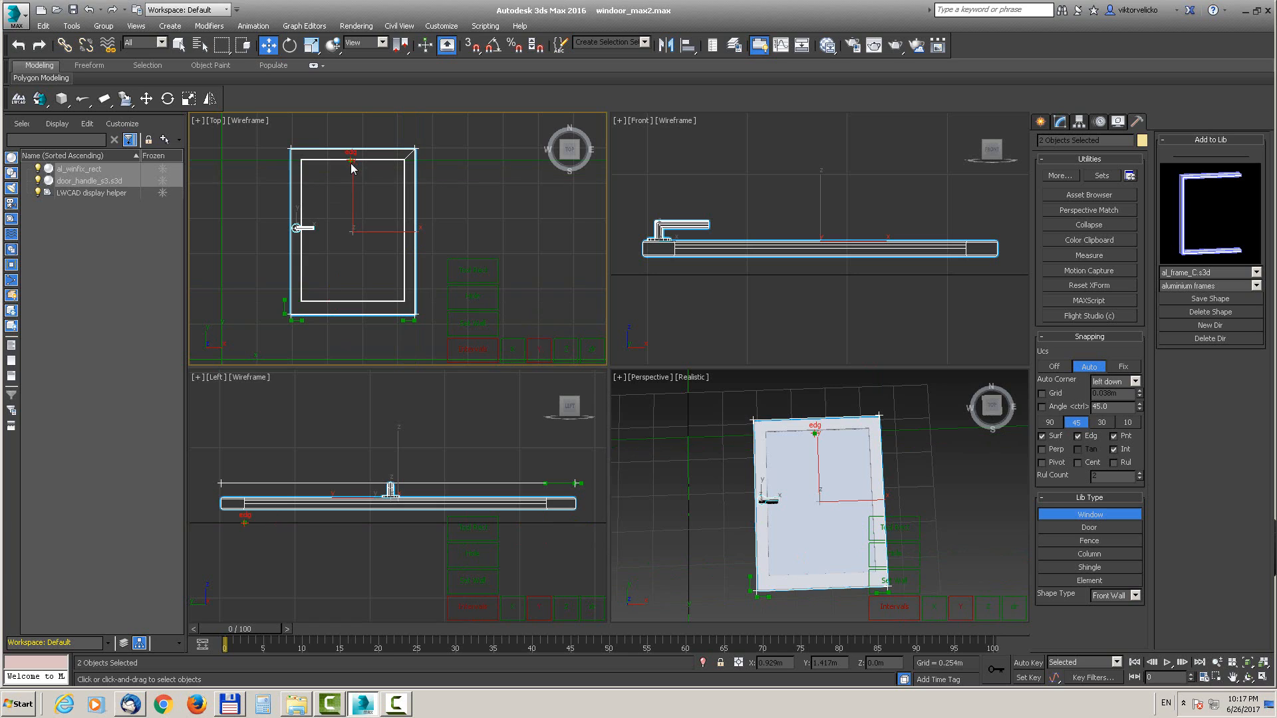
Step: Save the second window shape to the test library as window_mesh
left_click(1196, 300)
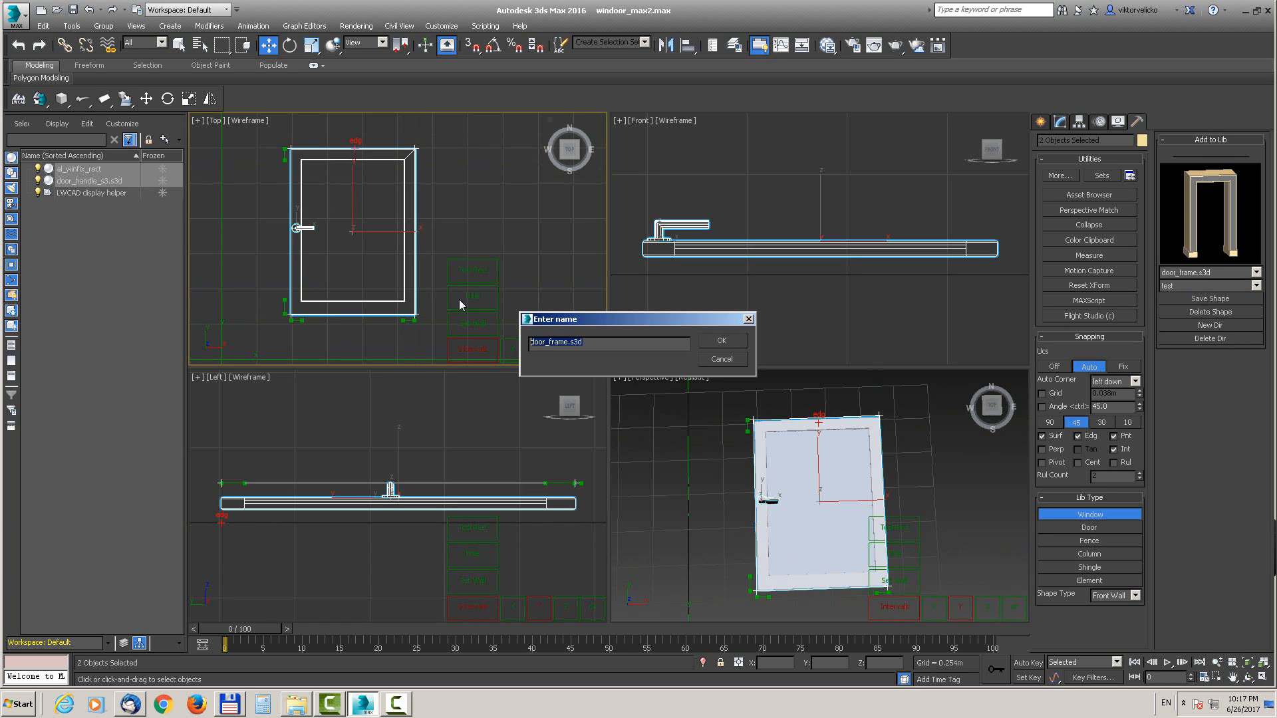
type("window_mesh")
left_click(721, 341)
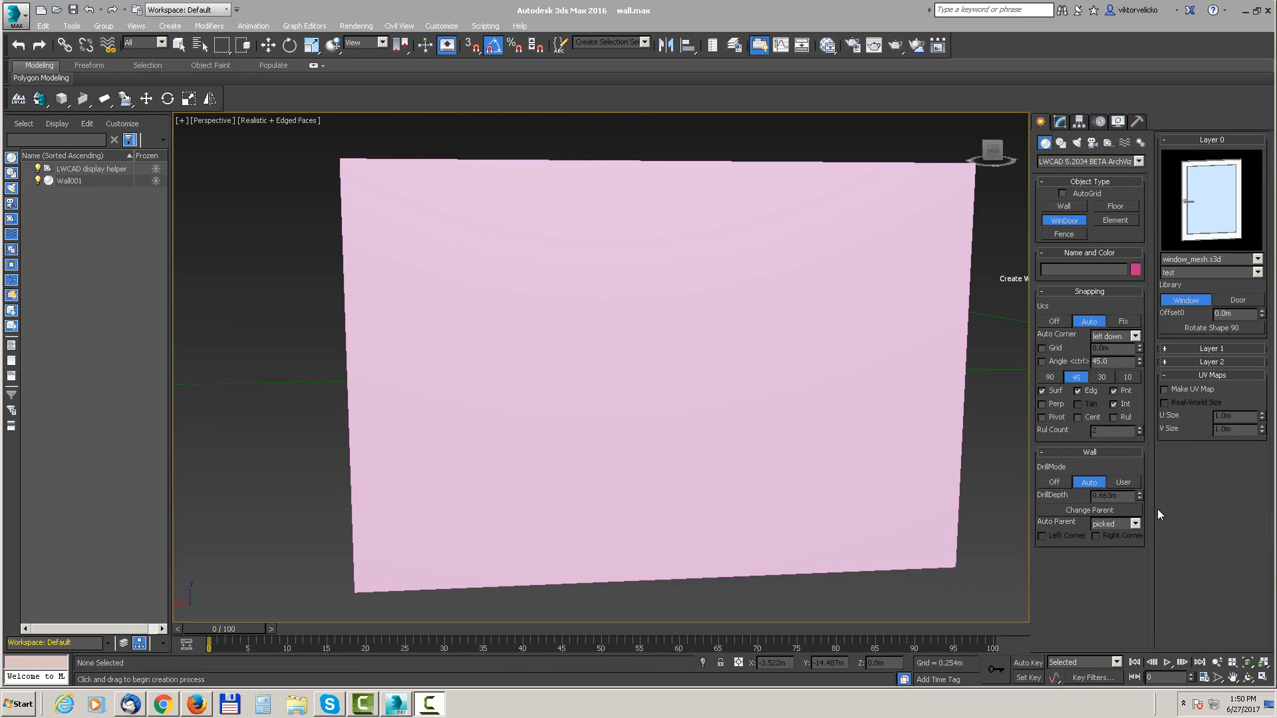
Step: Place the window_mesh.s3d window in the wall and vary its width to test how the handle stretches
left_click_drag(542, 245, 699, 460)
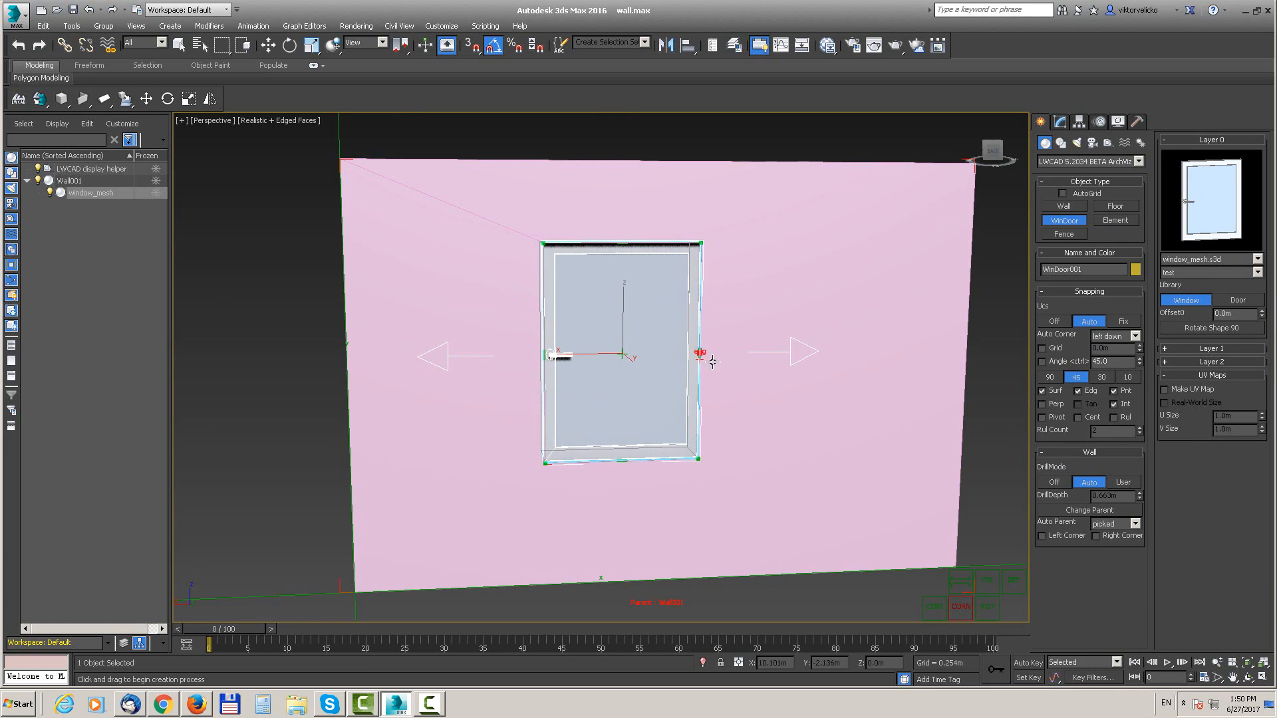
left_click_drag(699, 354, 811, 350)
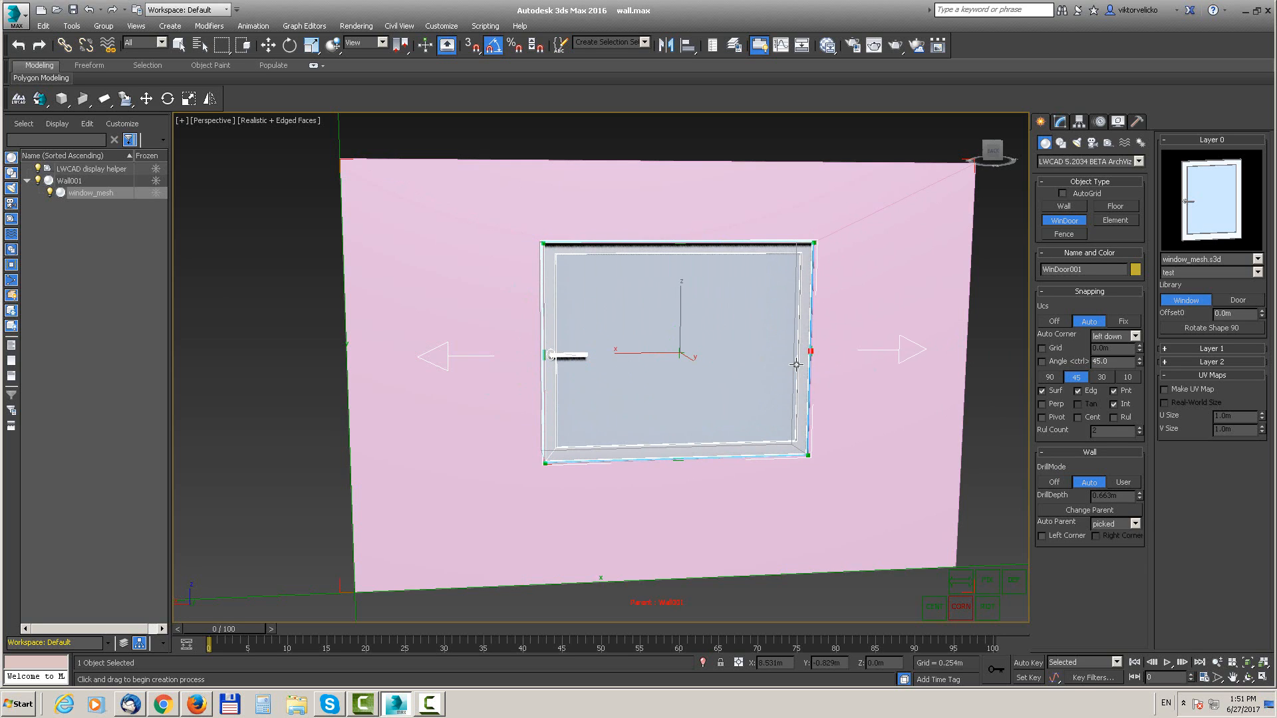
left_click_drag(808, 351, 737, 347)
Step: Replace the placed window's shape with window_instance.s3d, reposition it, and vary its width and height to test the handle
left_click(1175, 260)
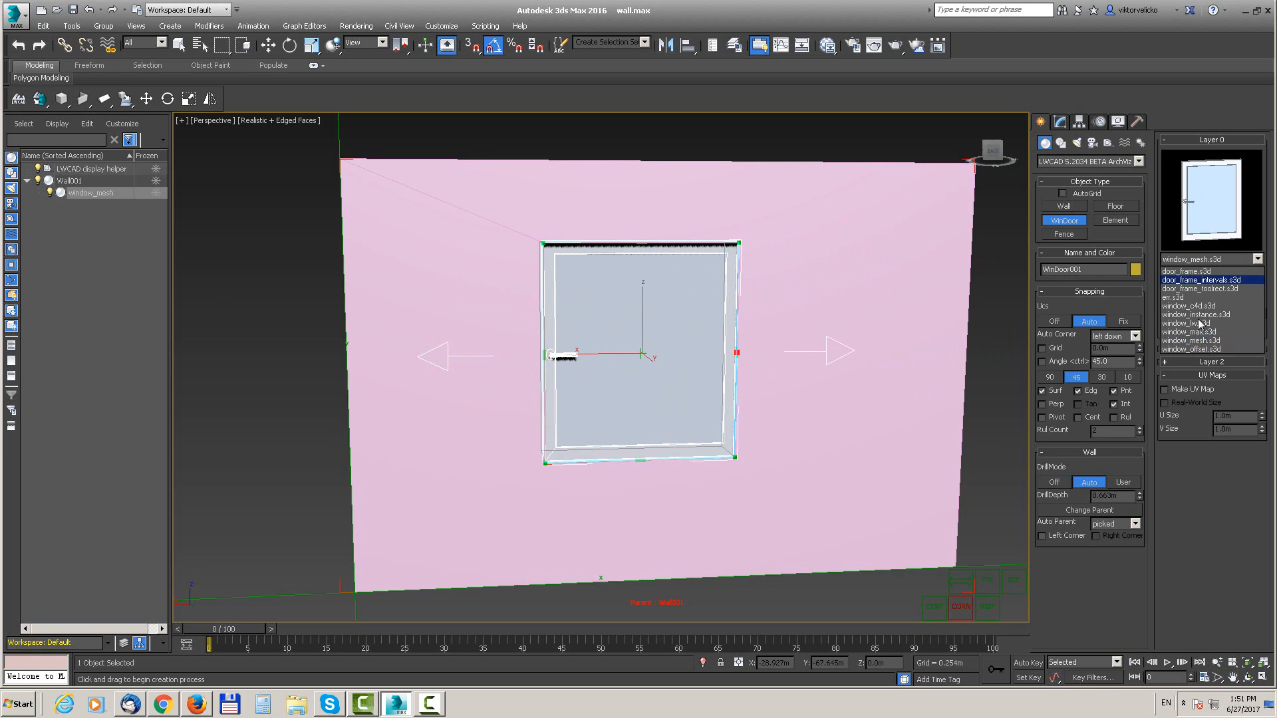
left_click(1187, 315)
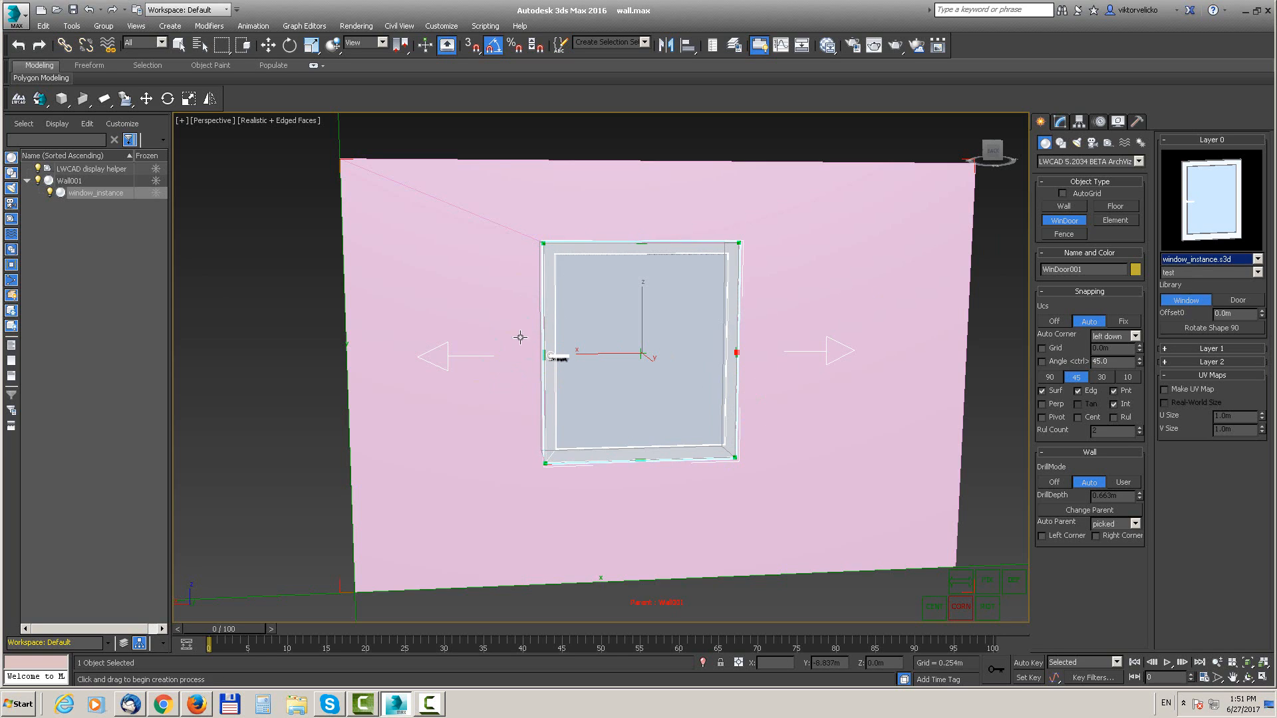
left_click_drag(738, 355, 671, 339)
mouse_move(546, 356)
left_mouse_down()
mouse_move(656, 357)
mouse_move(524, 356)
left_mouse_up()
left_click_drag(645, 354, 672, 359)
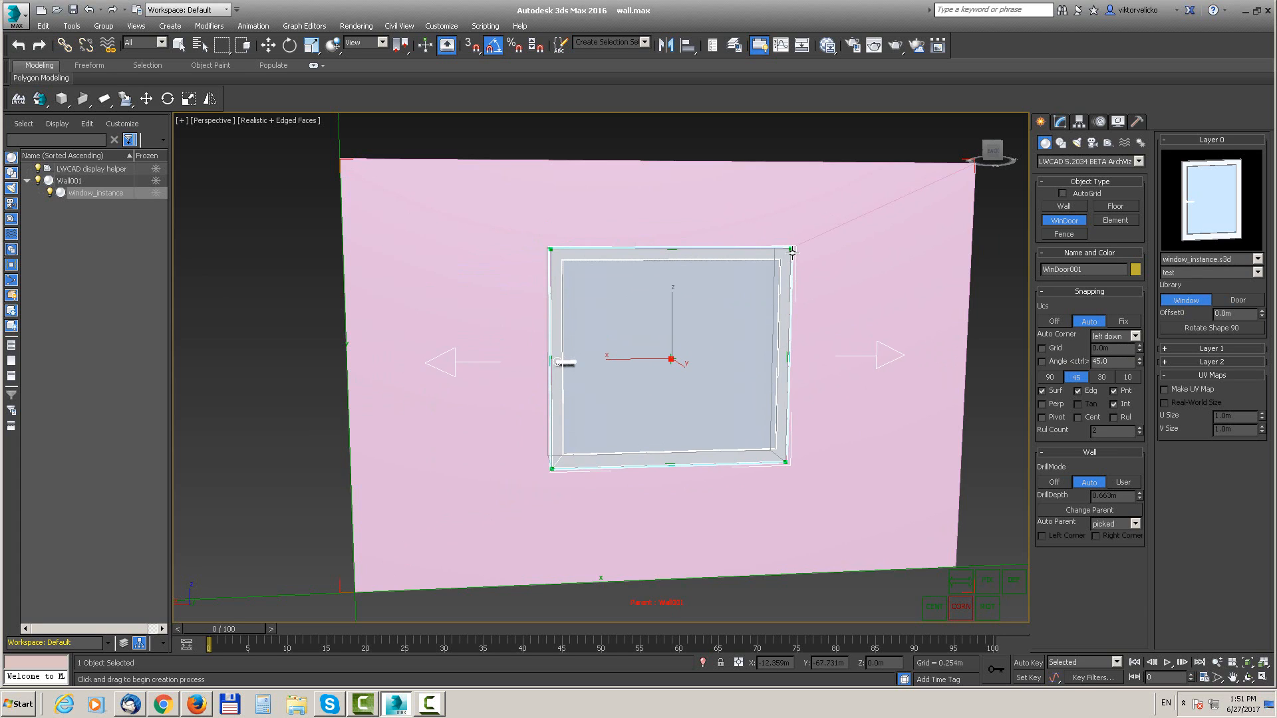
left_click_drag(791, 250, 753, 260)
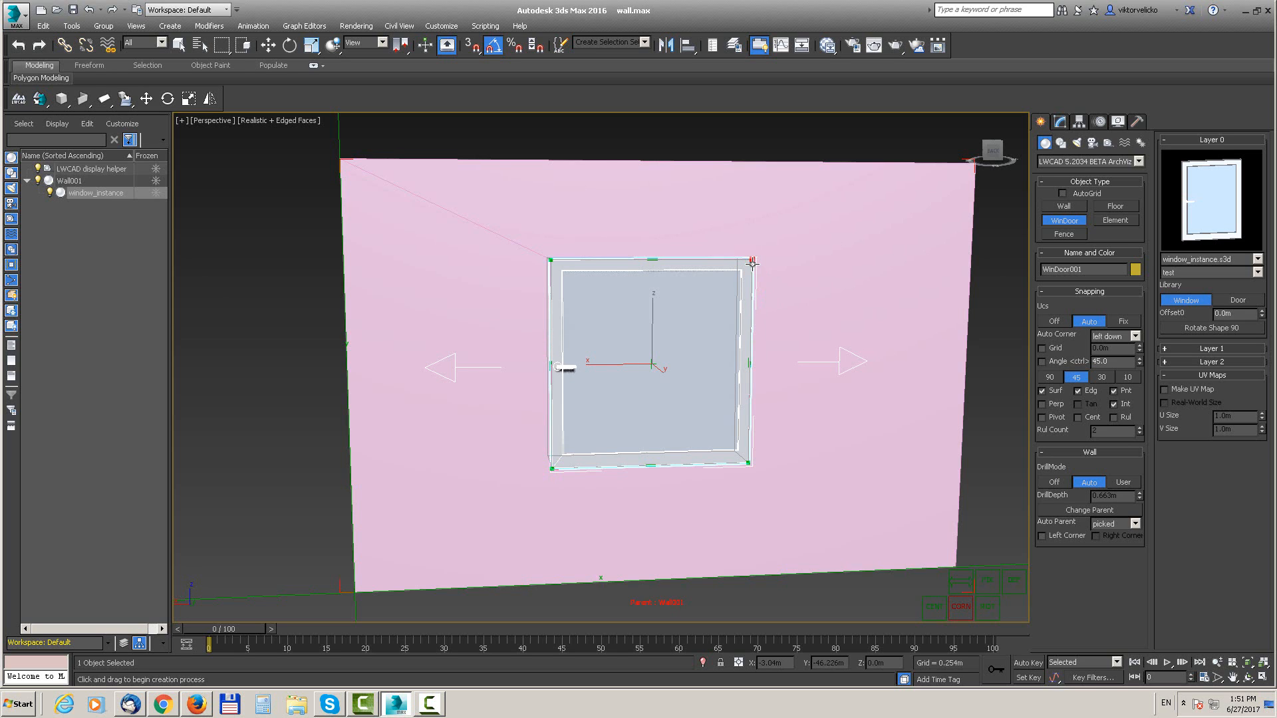
left_click_drag(752, 264, 774, 342)
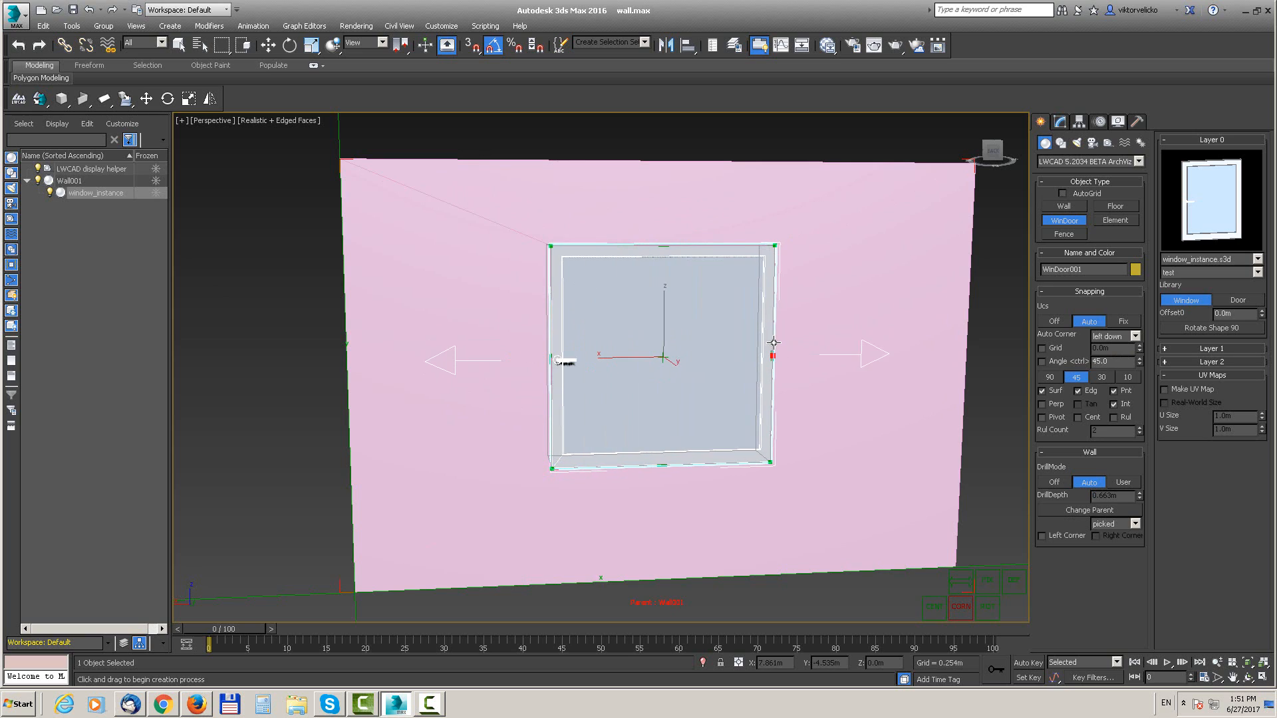